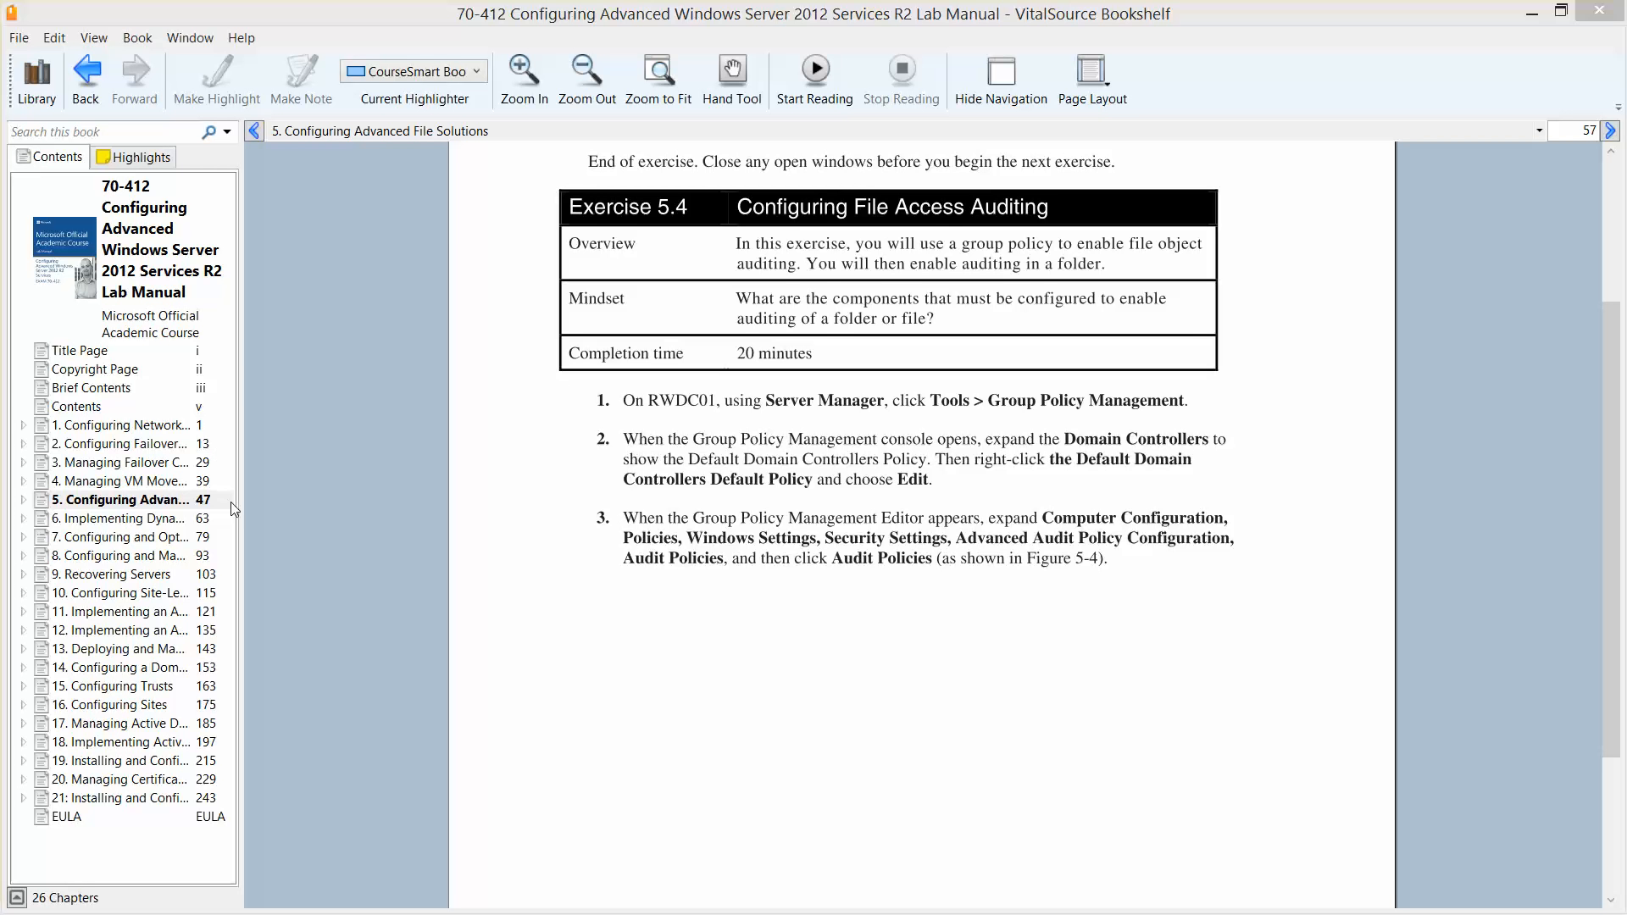
pyautogui.moveTo(241, 501); pyautogui.dragTo(331, 534)
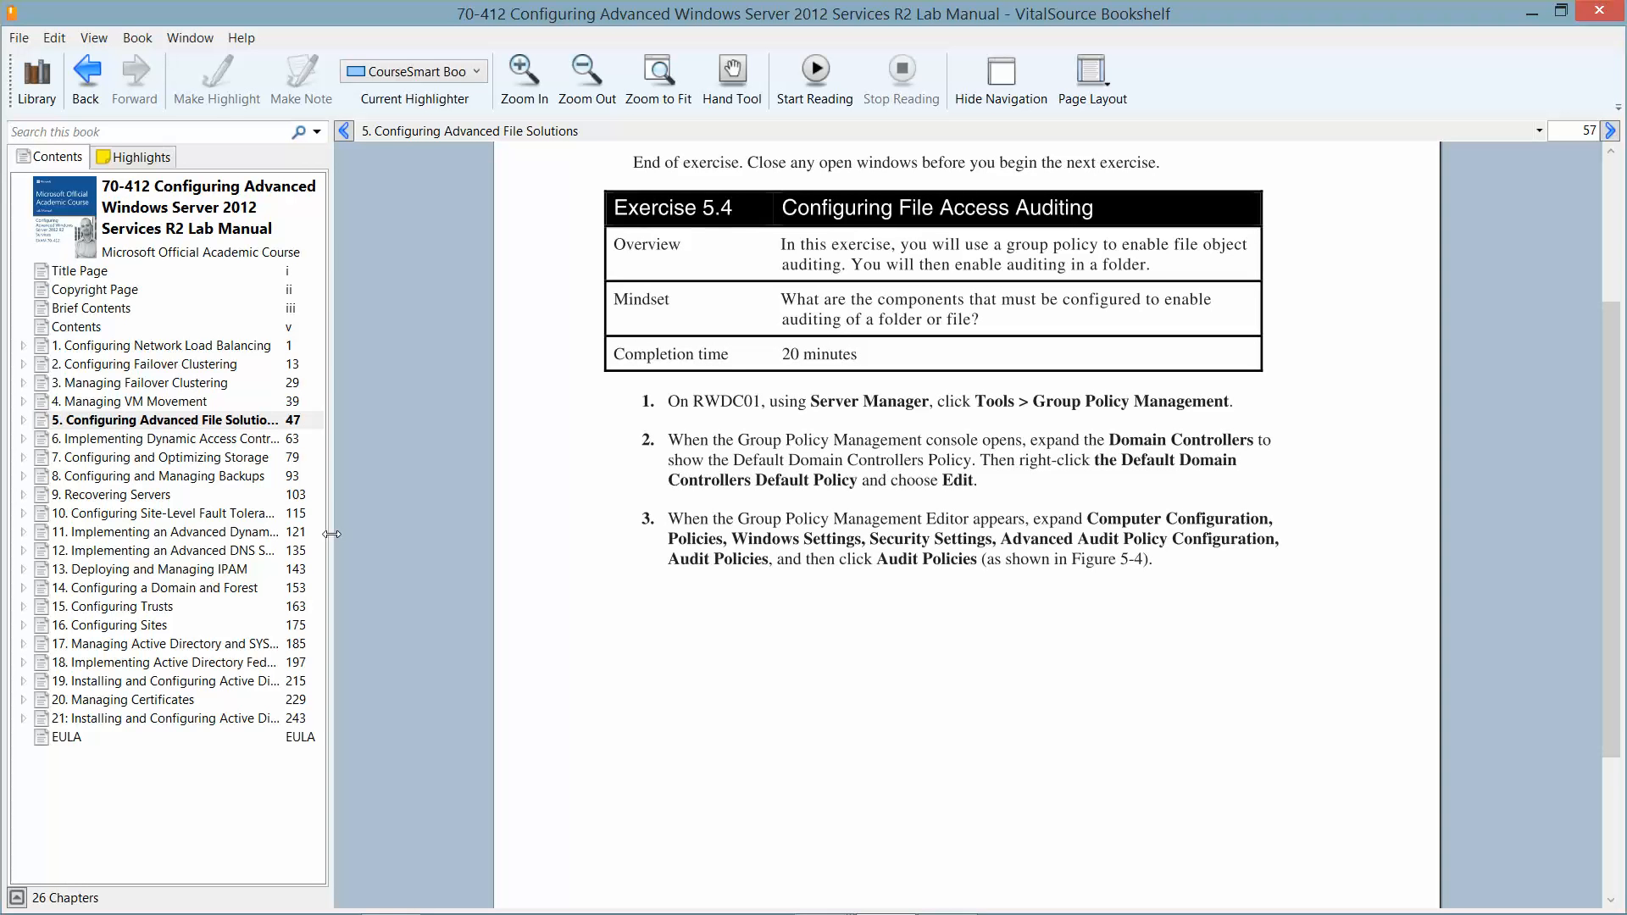
pyautogui.moveTo(331, 533); pyautogui.dragTo(222, 532)
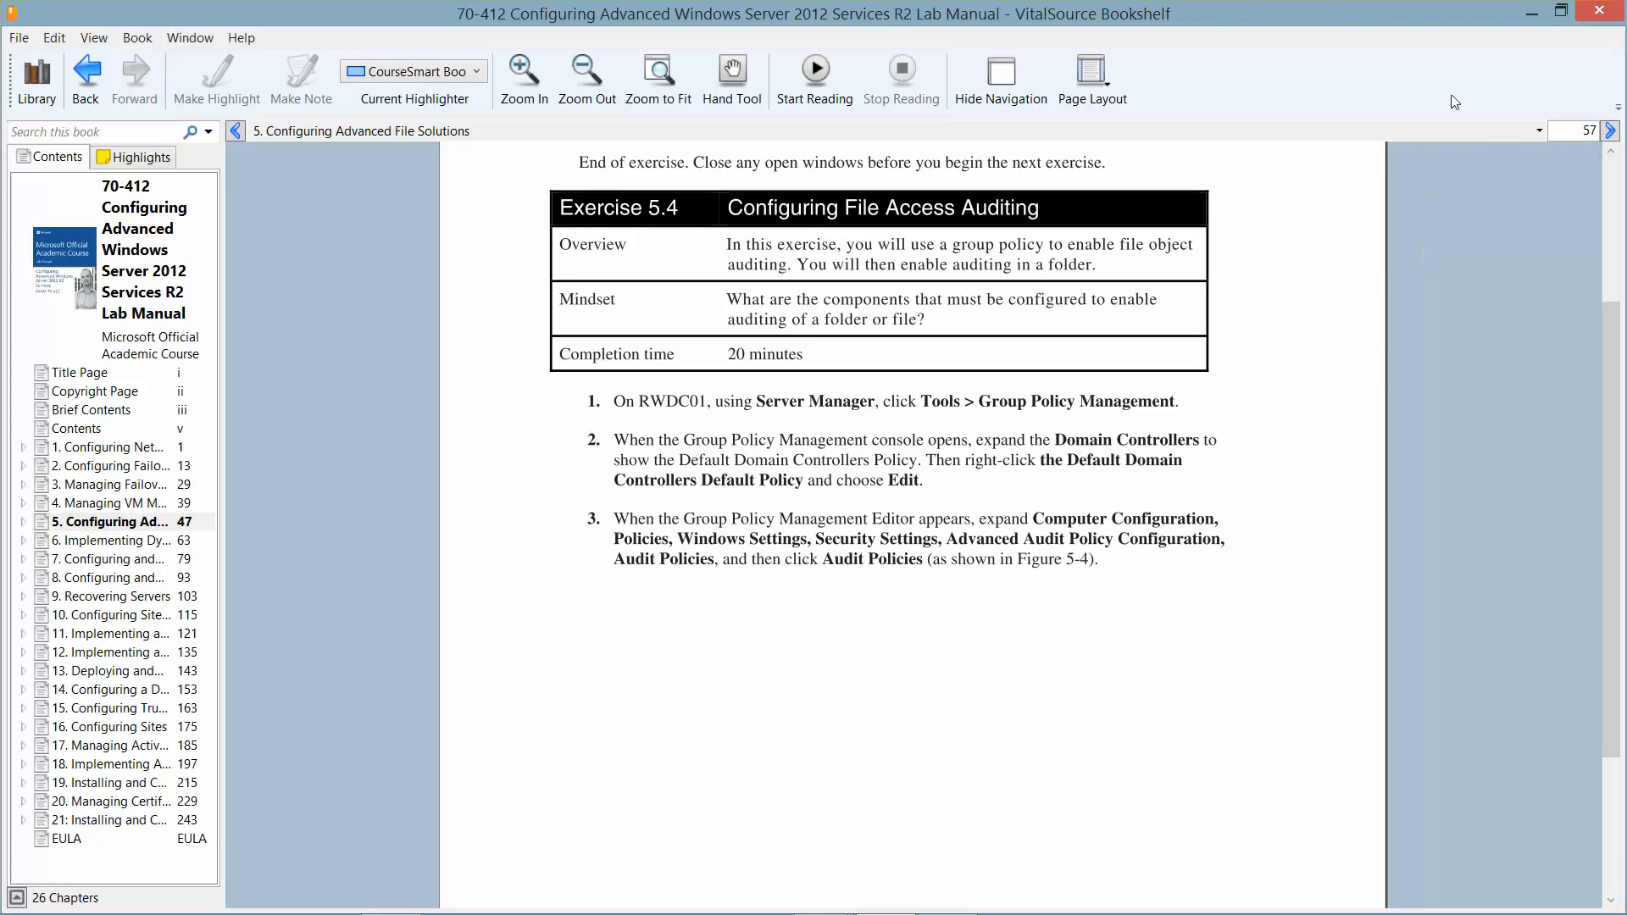
# Switch from the lab manual to the RWDC01 virtual machine, minimize the Server01 window, and show Server Manager maximized
pyautogui.click(1532, 14)
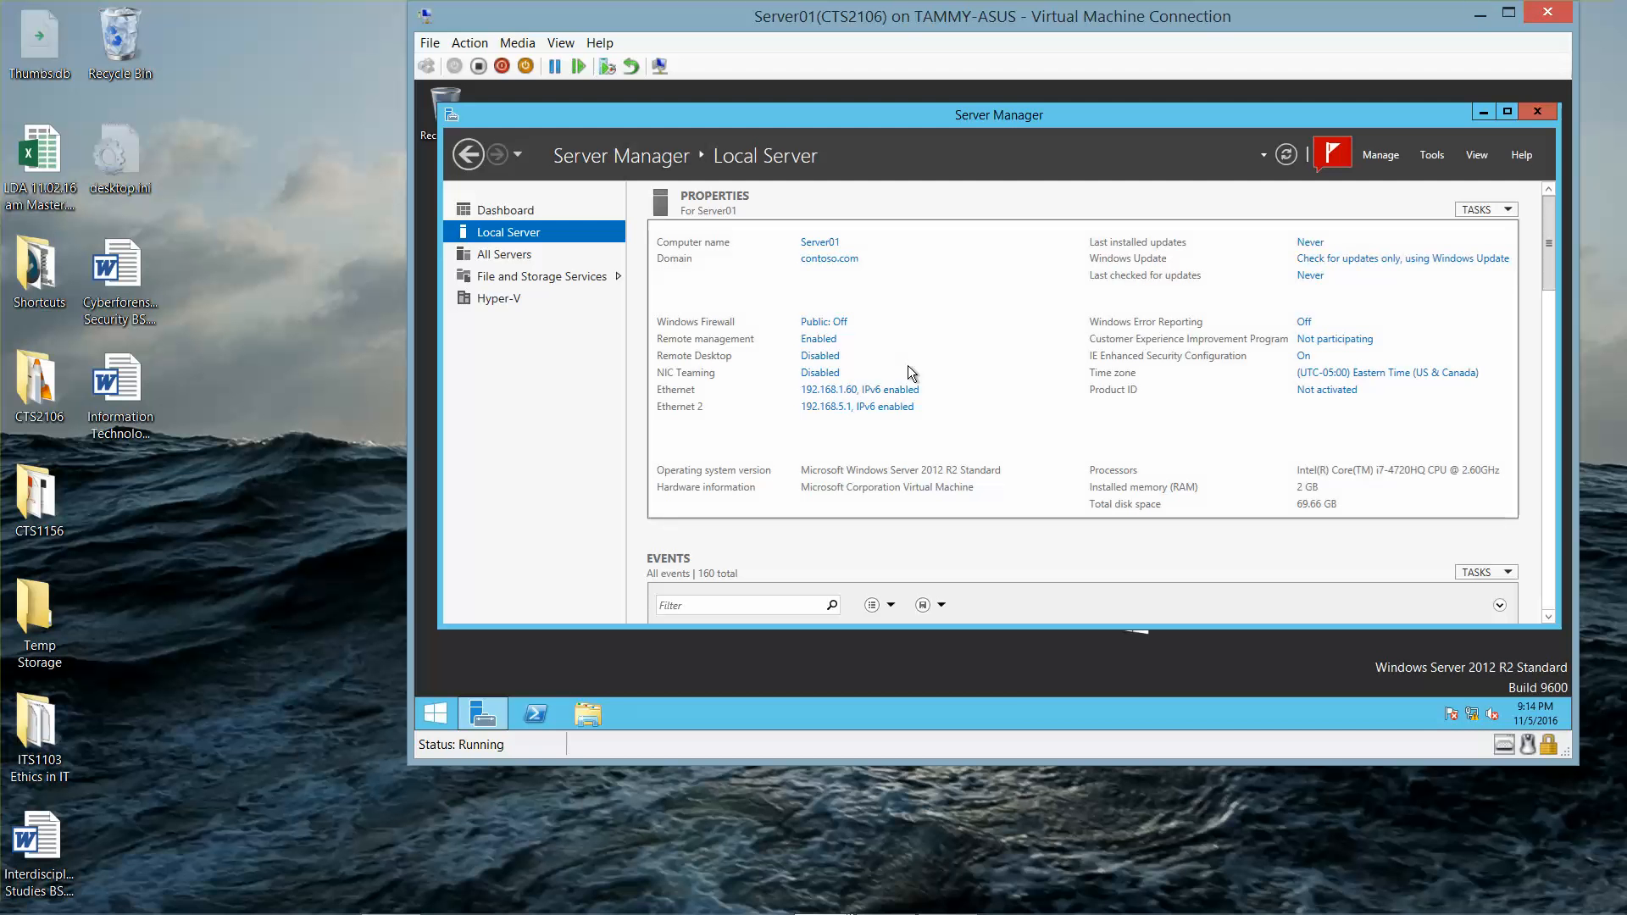
pyautogui.moveTo(704, 912)
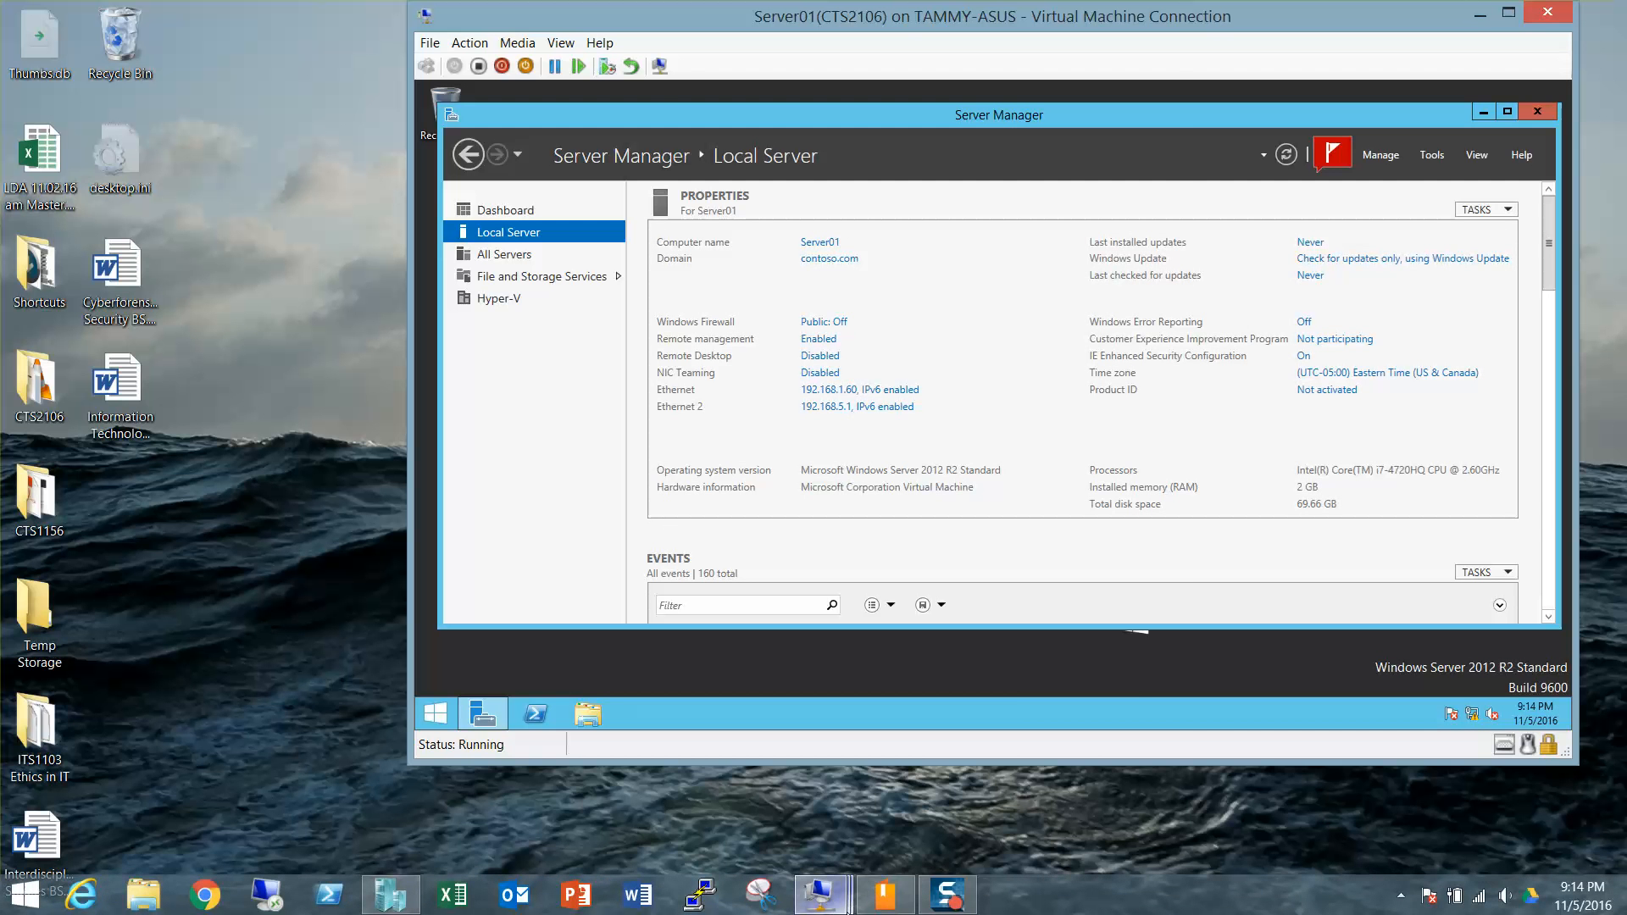
pyautogui.moveTo(855, 906)
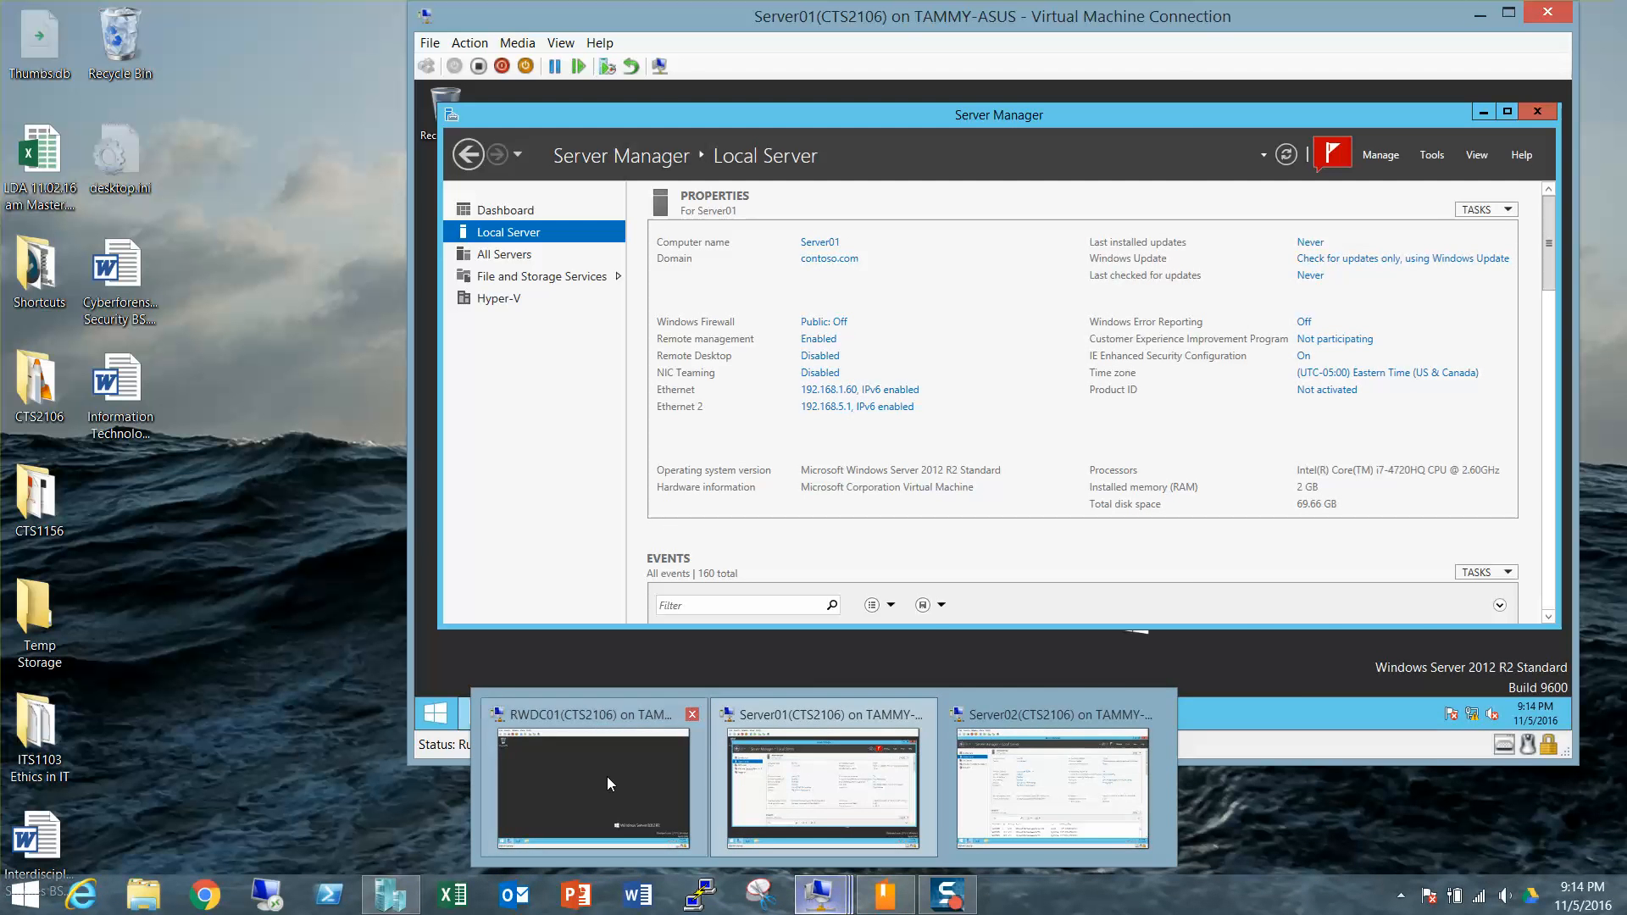
pyautogui.click(606, 776)
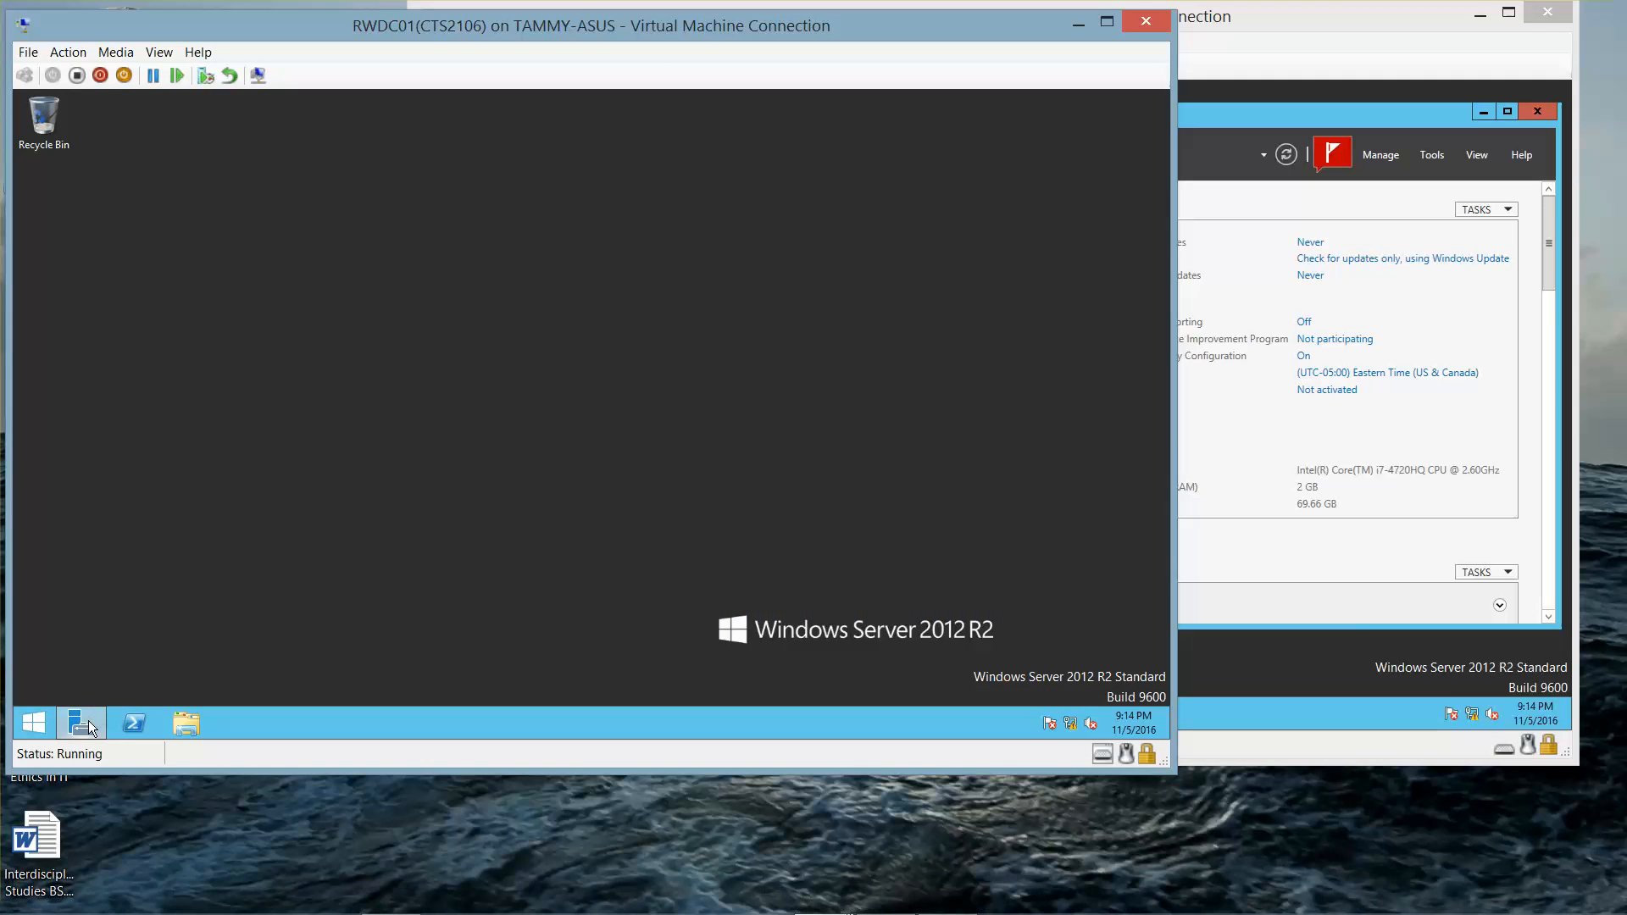
pyautogui.click(81, 723)
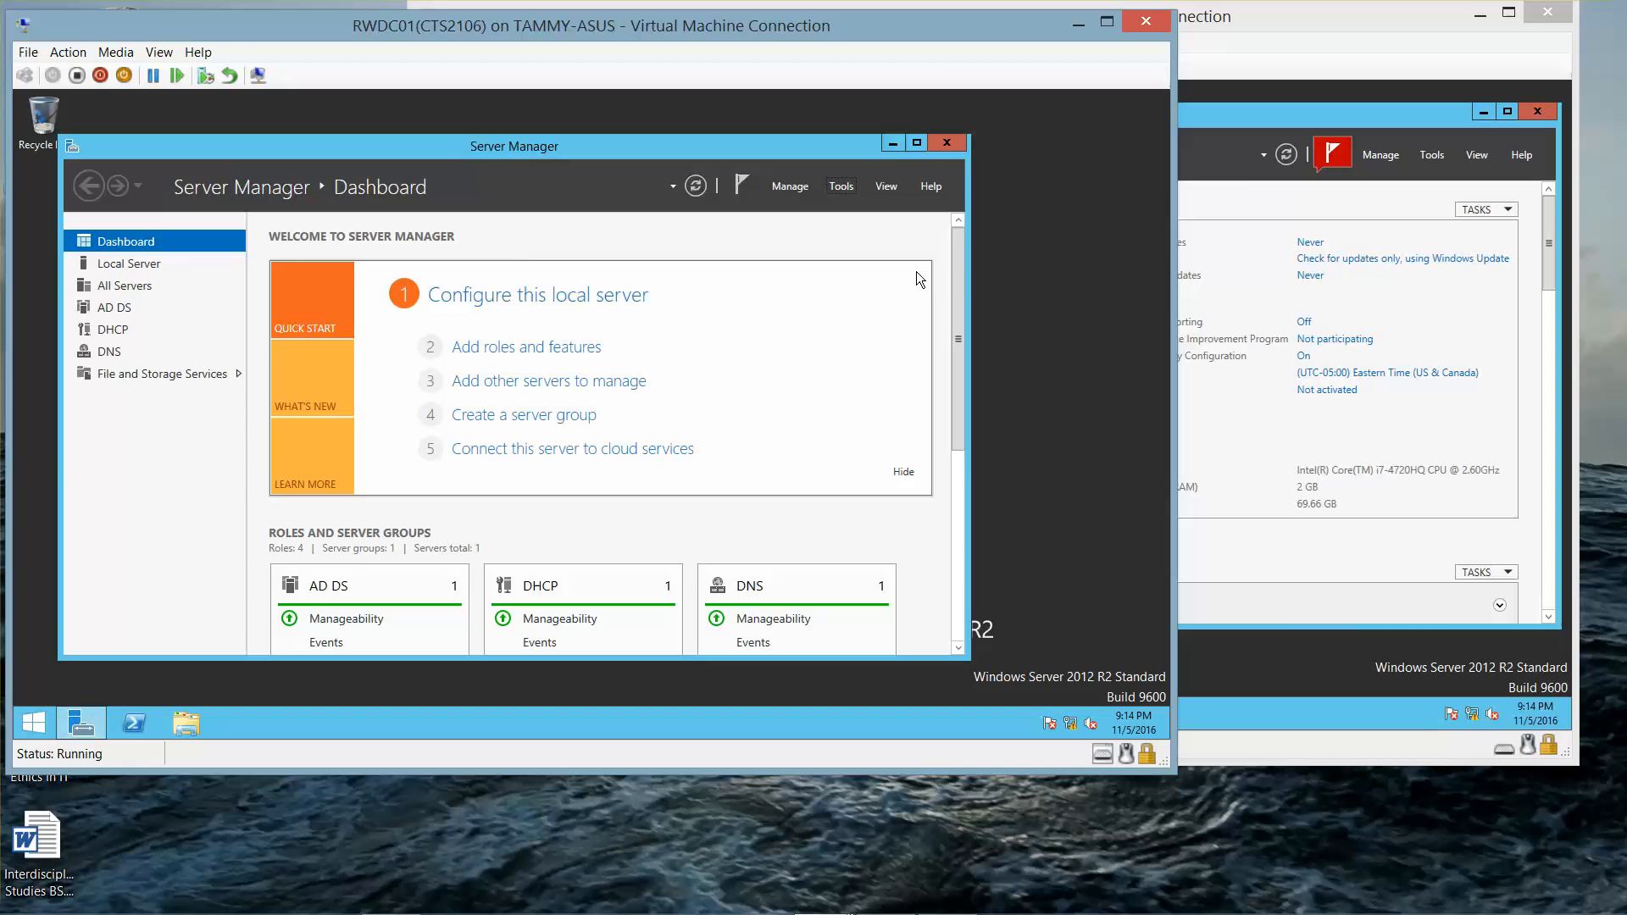
pyautogui.click(1479, 14)
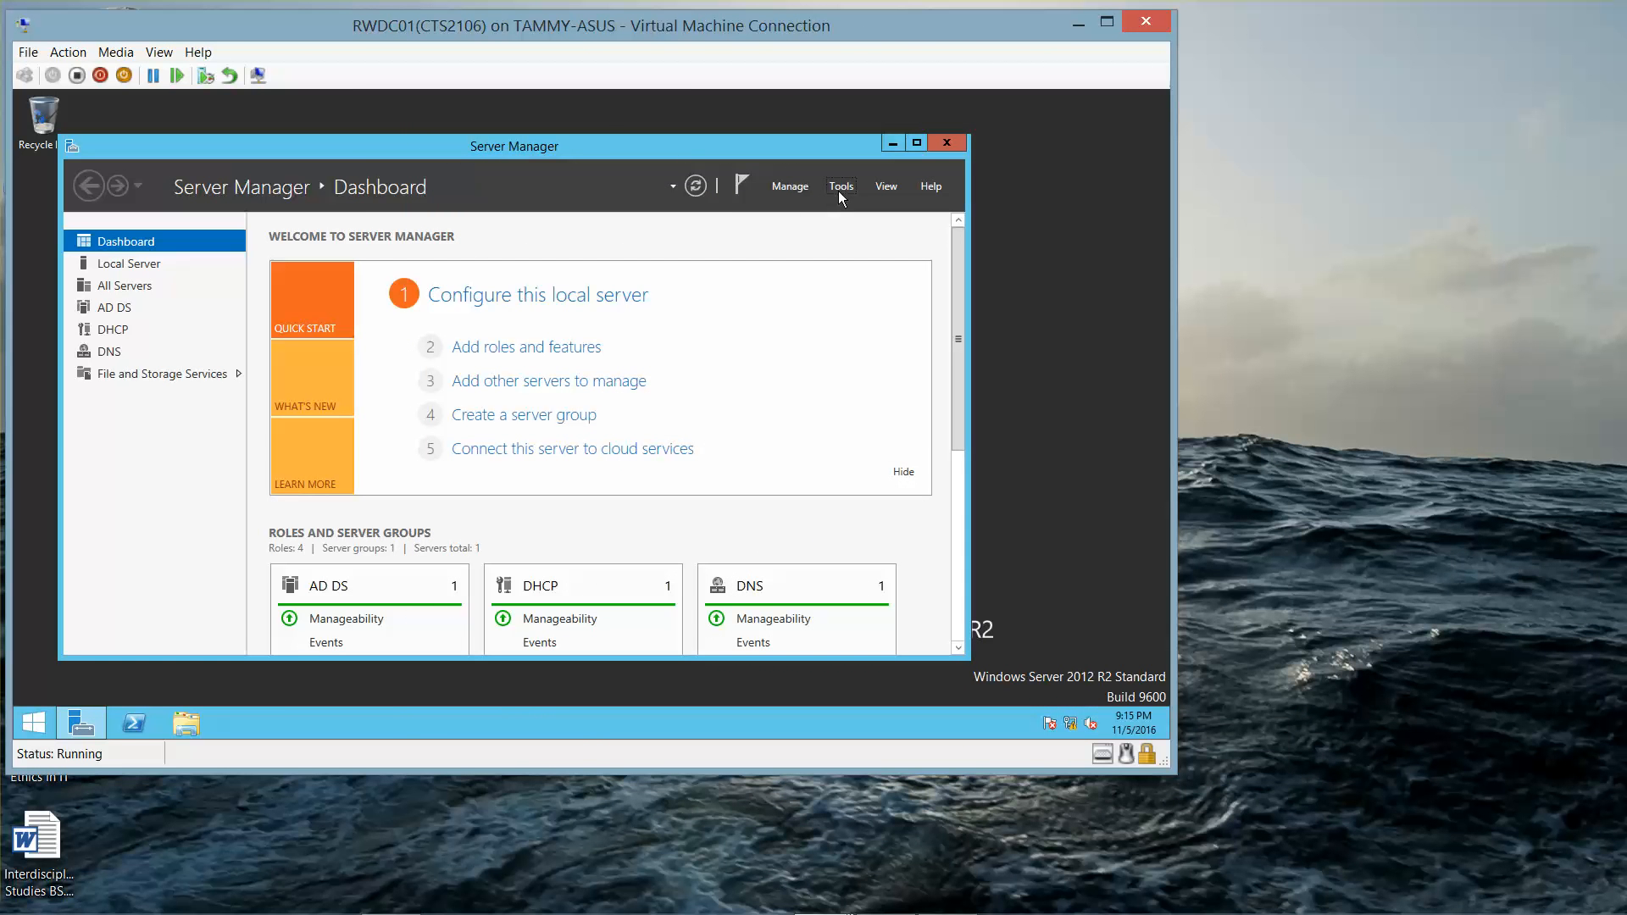
pyautogui.click(917, 142)
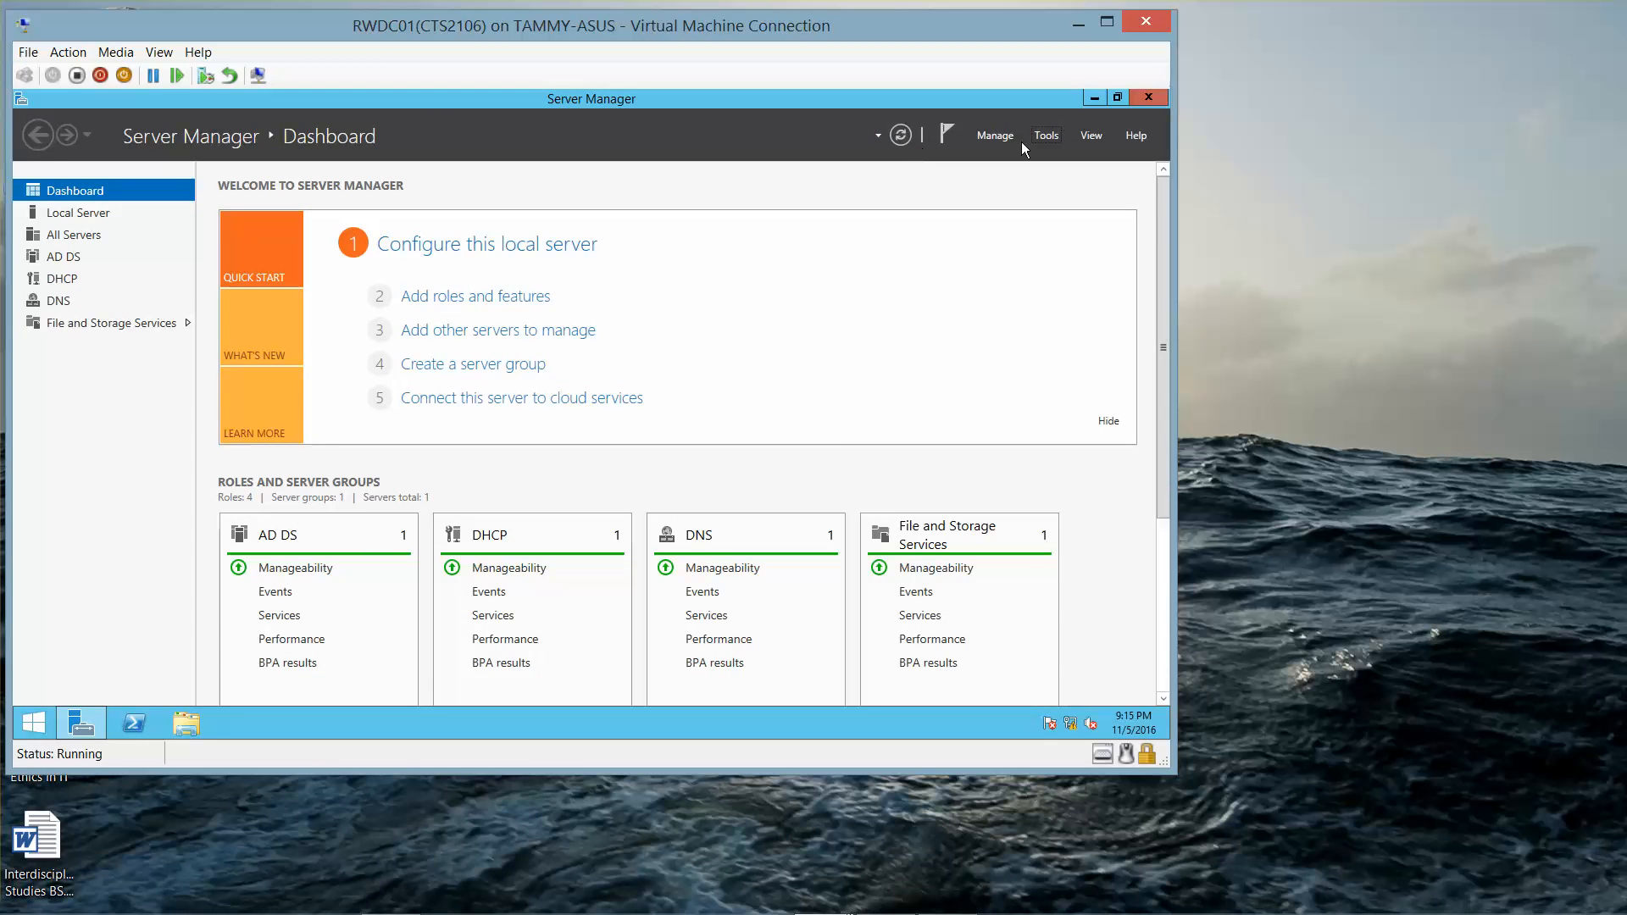
# Open Group Policy Management and edit the Default Domain Controllers Policy linked under Domain Controllers in contoso.com
pyautogui.click(1058, 139)
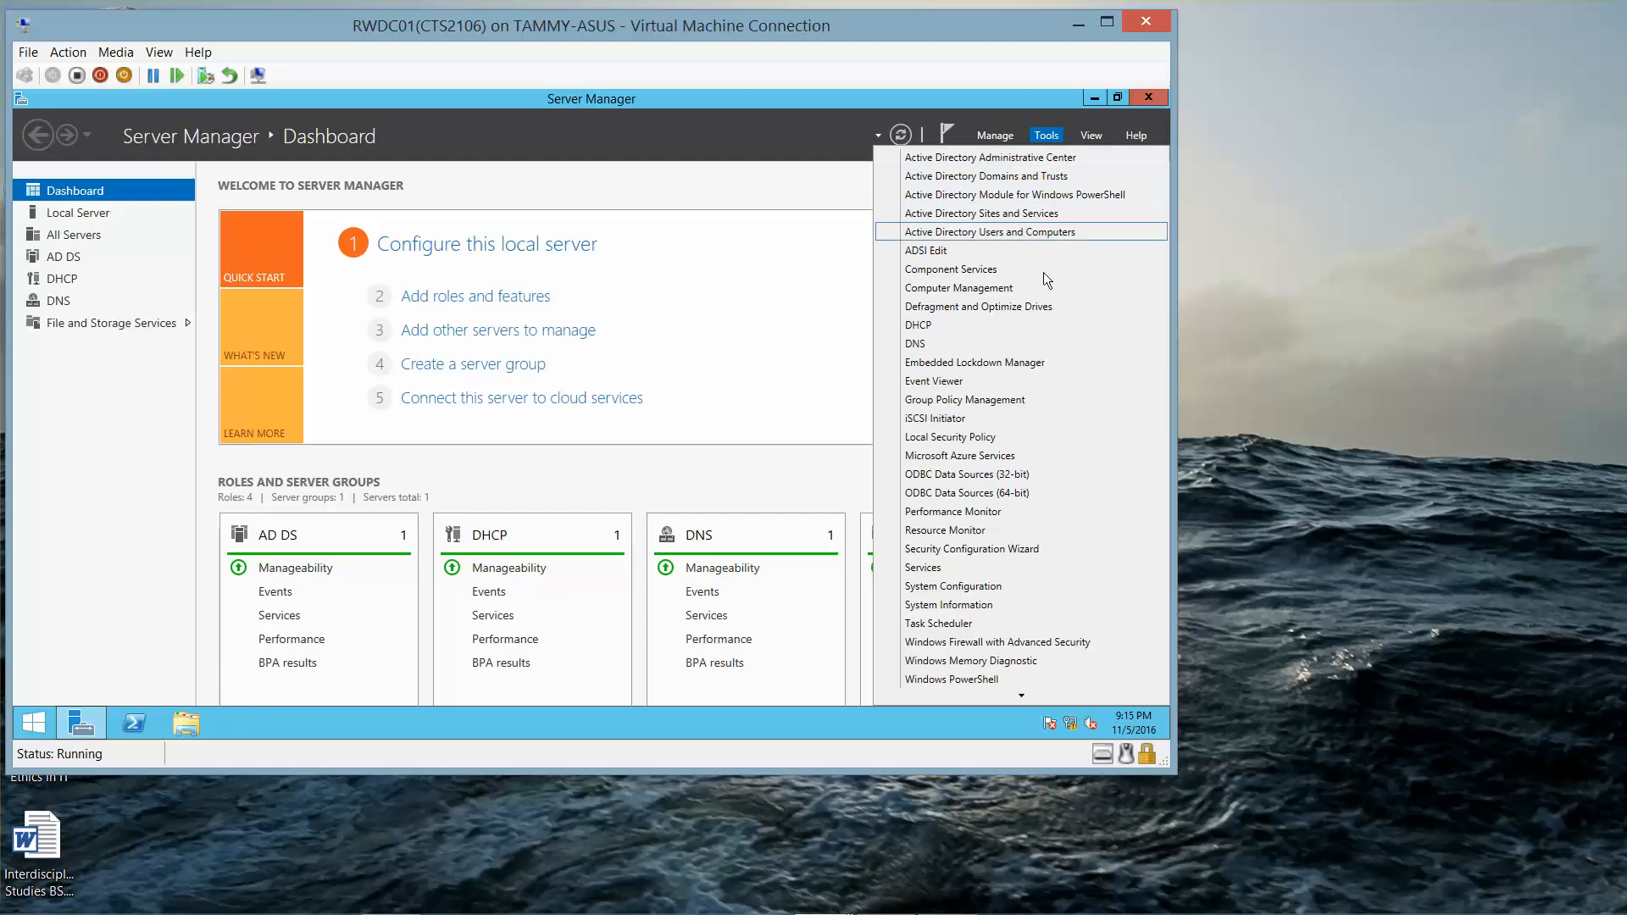
pyautogui.click(994, 399)
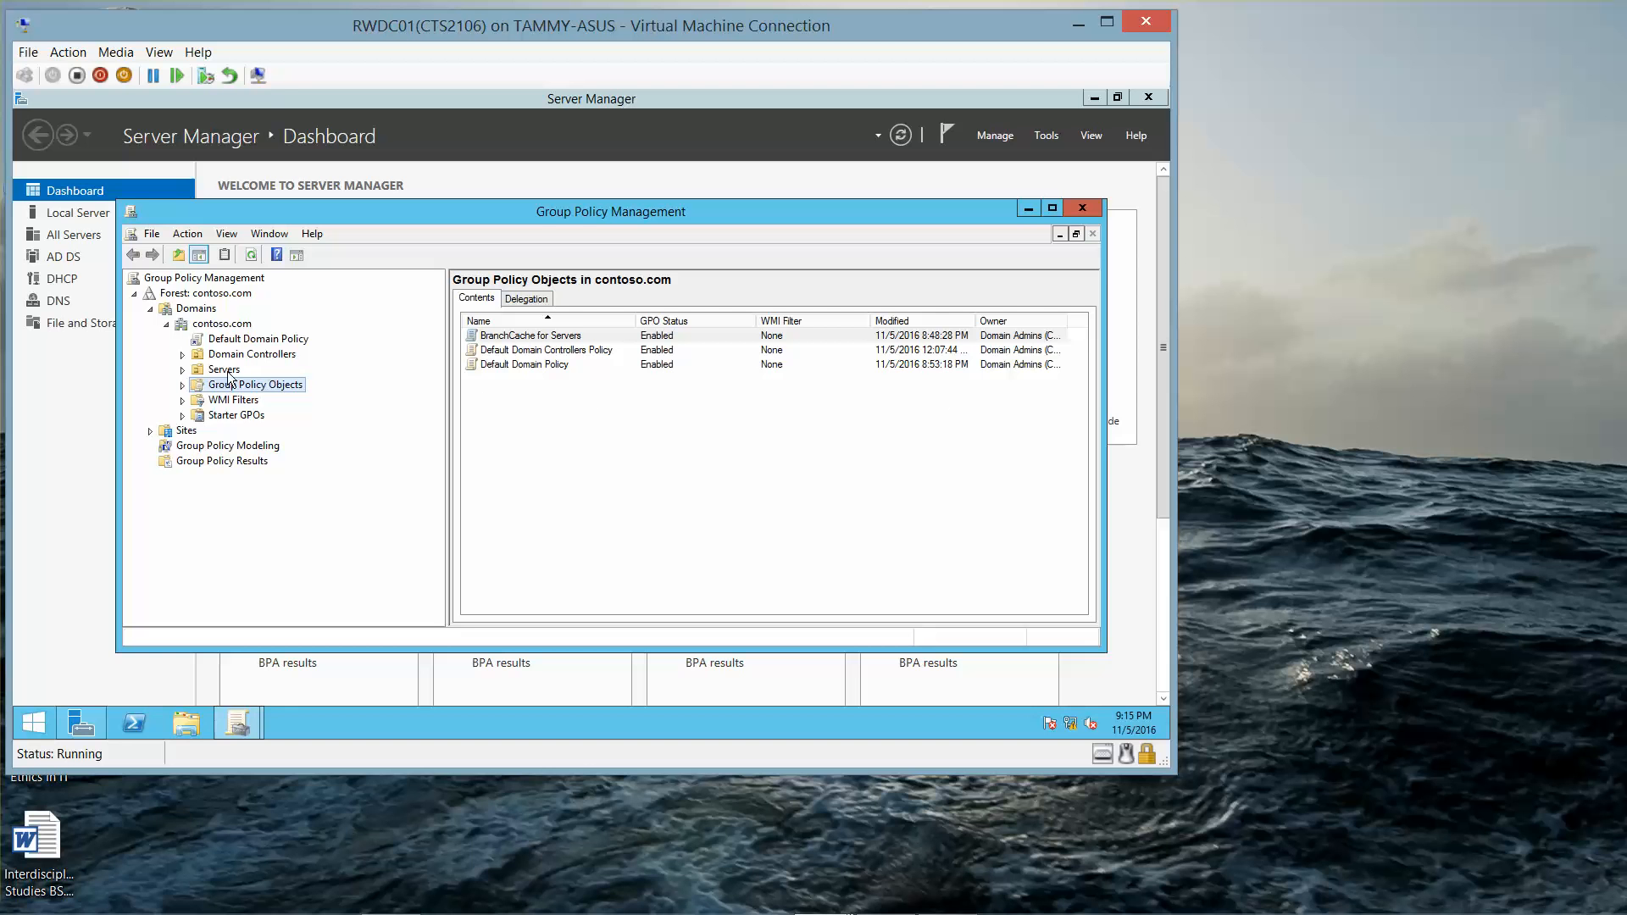
pyautogui.click(183, 355)
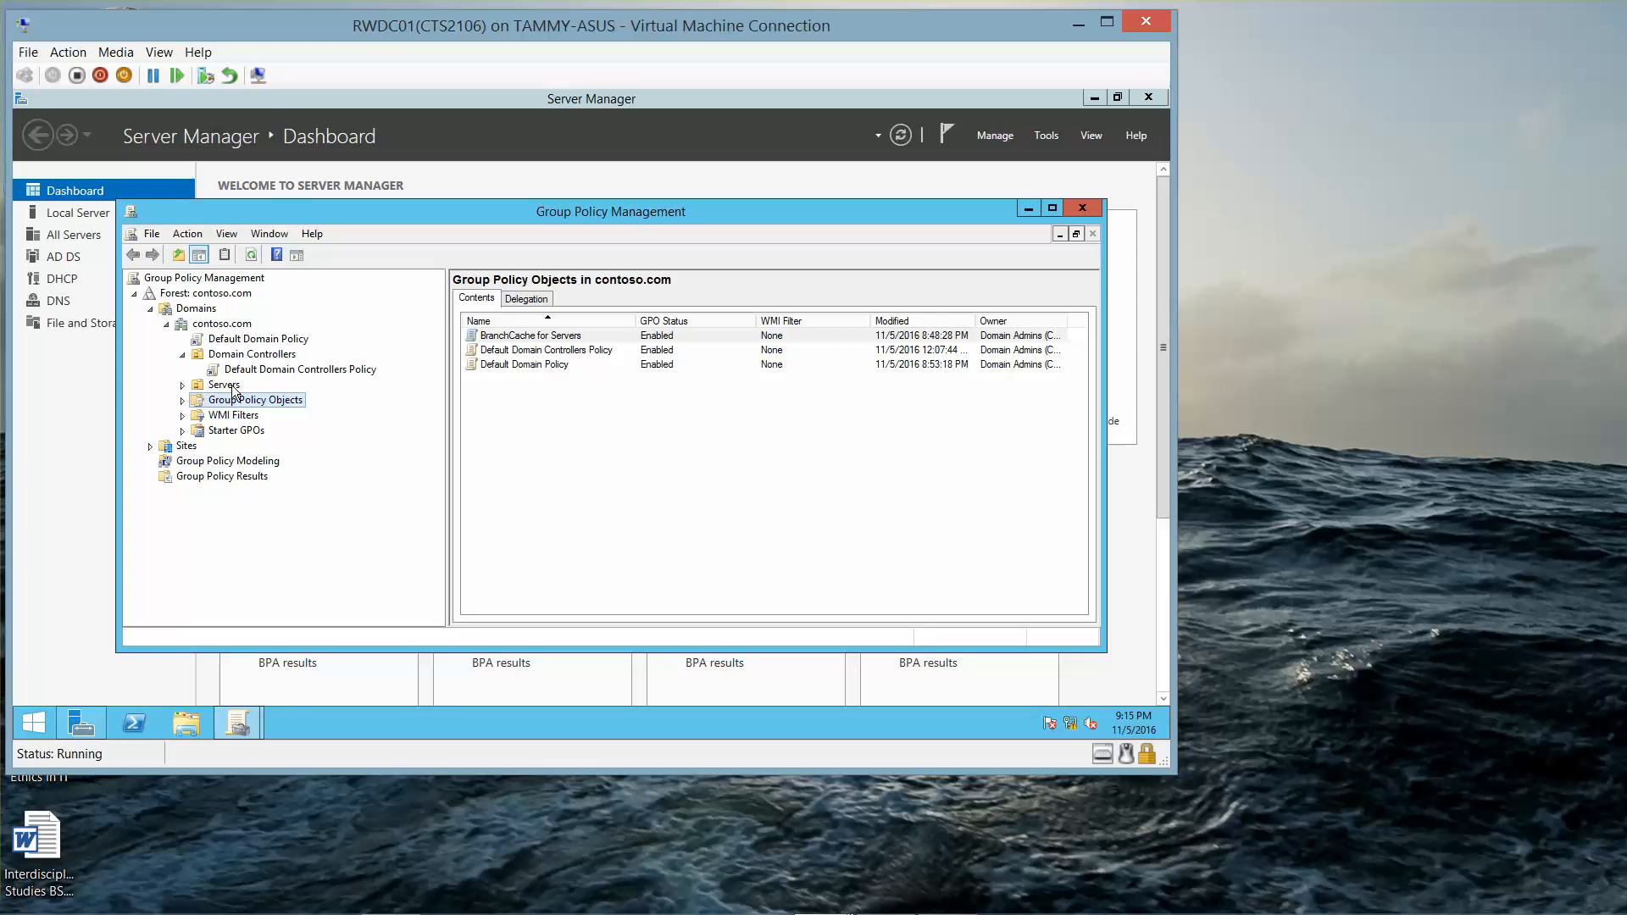
pyautogui.click(320, 375)
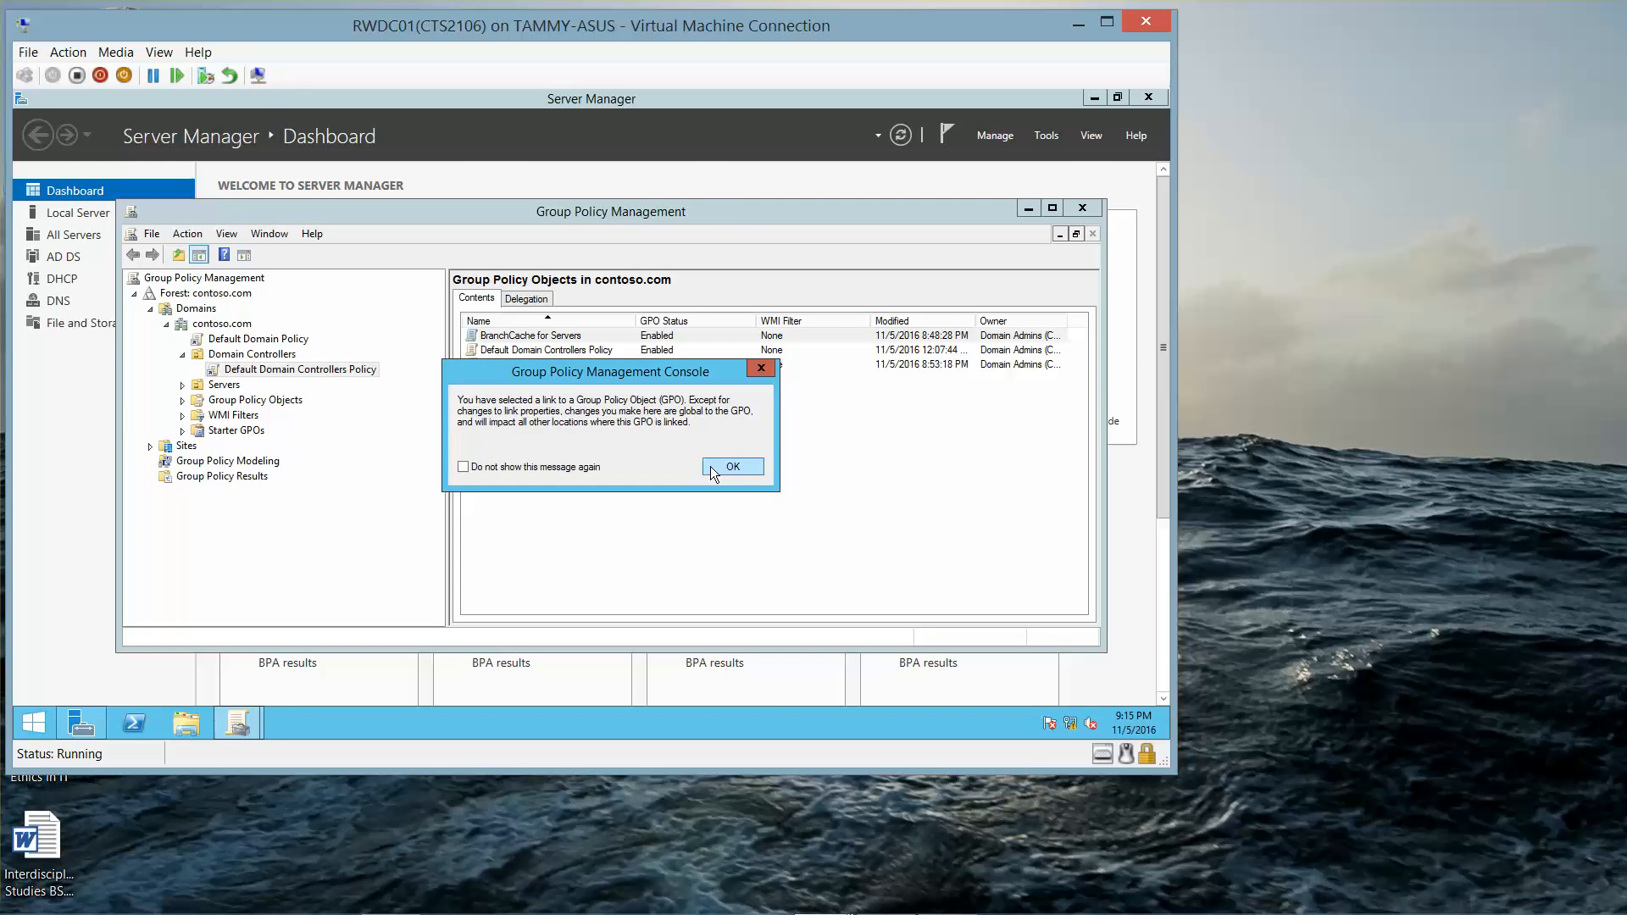
pyautogui.click(726, 467)
pyautogui.rightClick(319, 374)
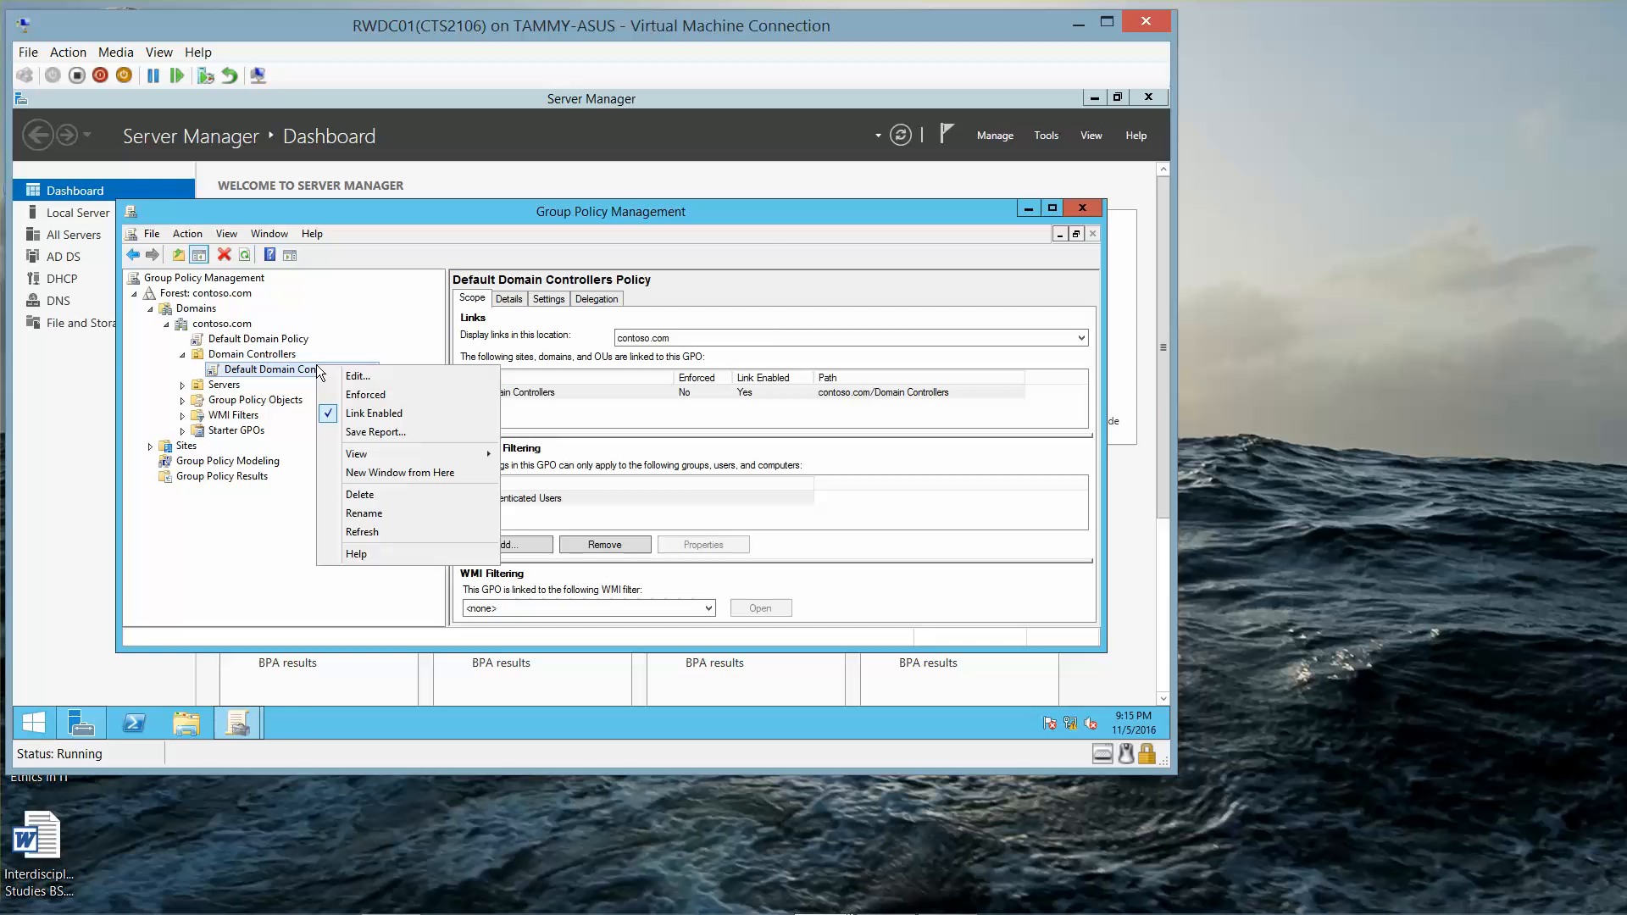
pyautogui.click(346, 376)
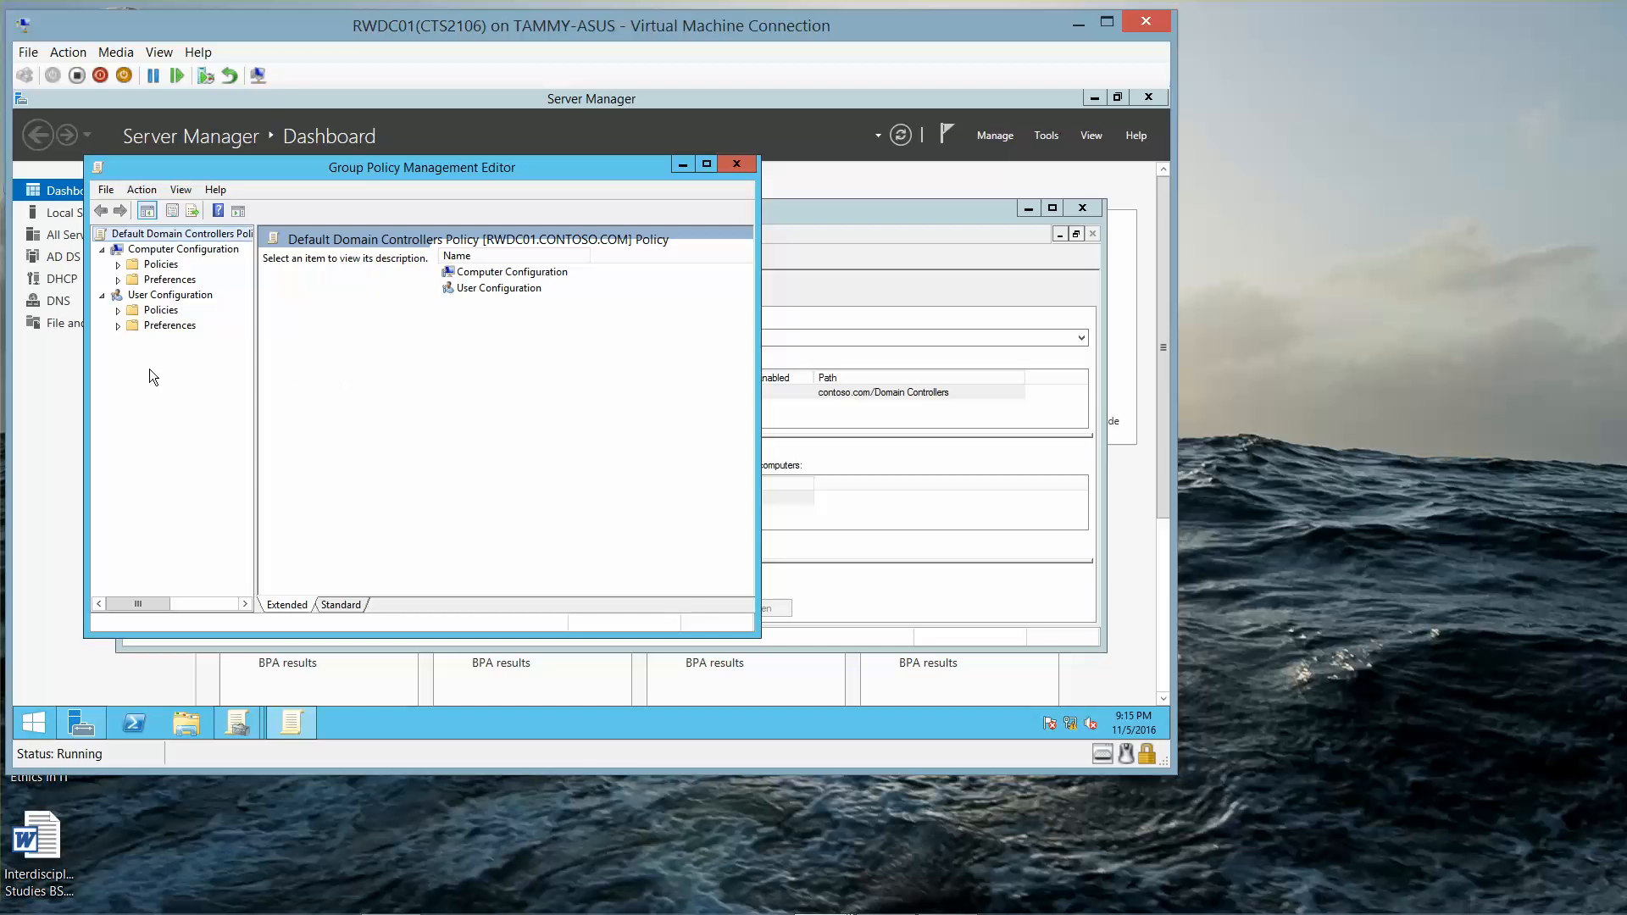
# Under Computer Configuration, expand Policies, Windows Settings, Security Settings and Advanced Audit Policy Configuration, and select Audit Policies
pyautogui.click(118, 266)
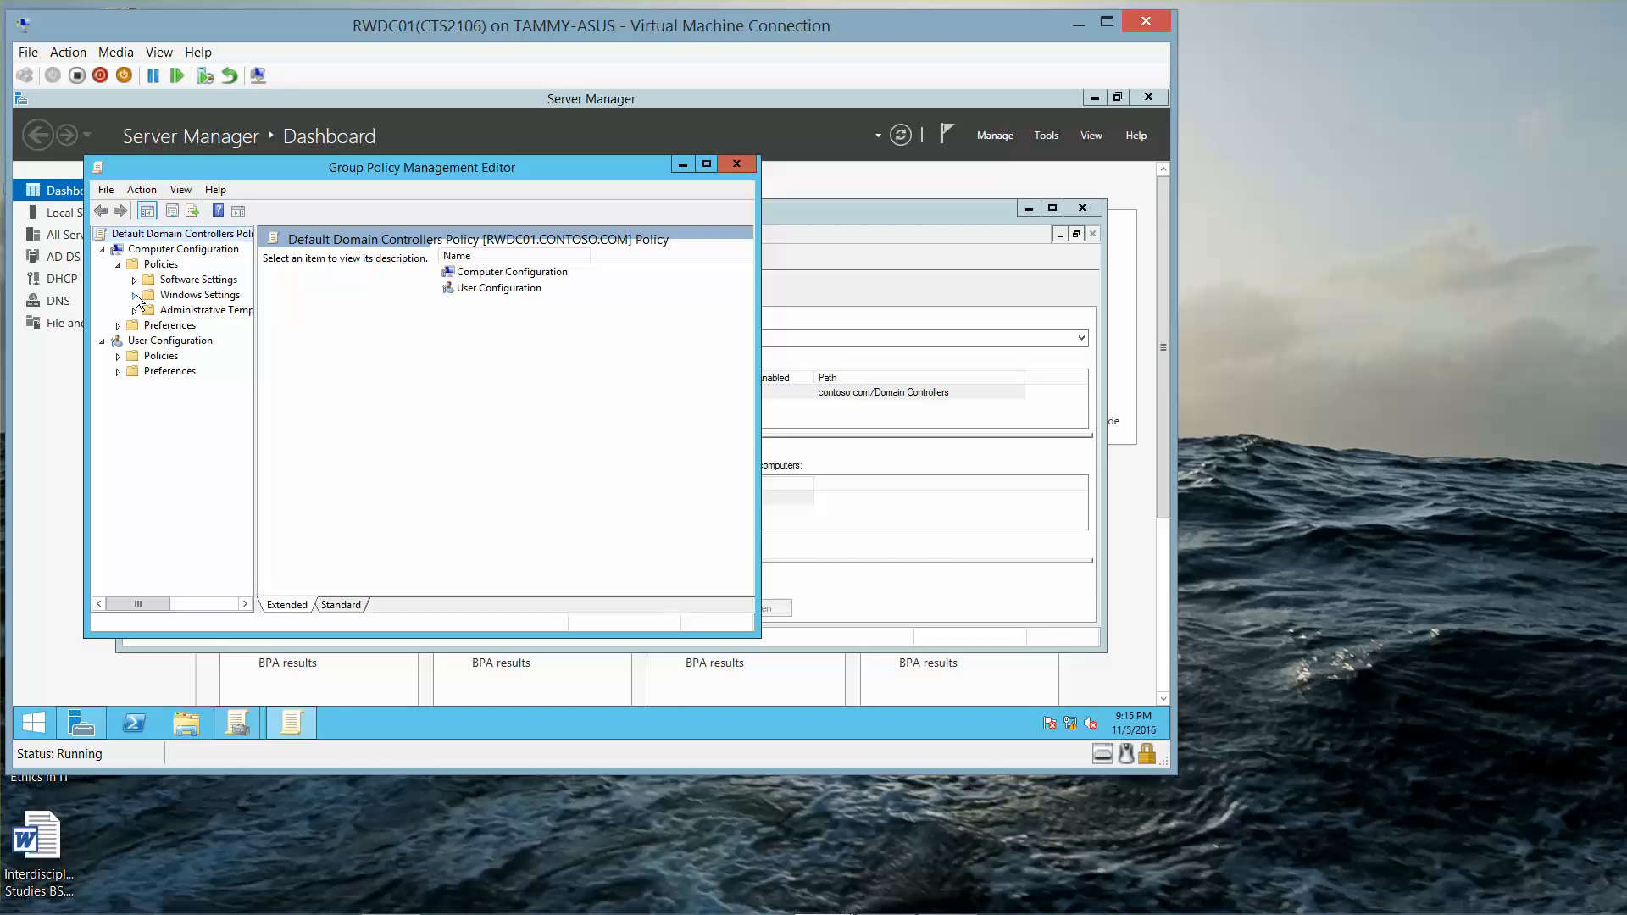
pyautogui.click(136, 296)
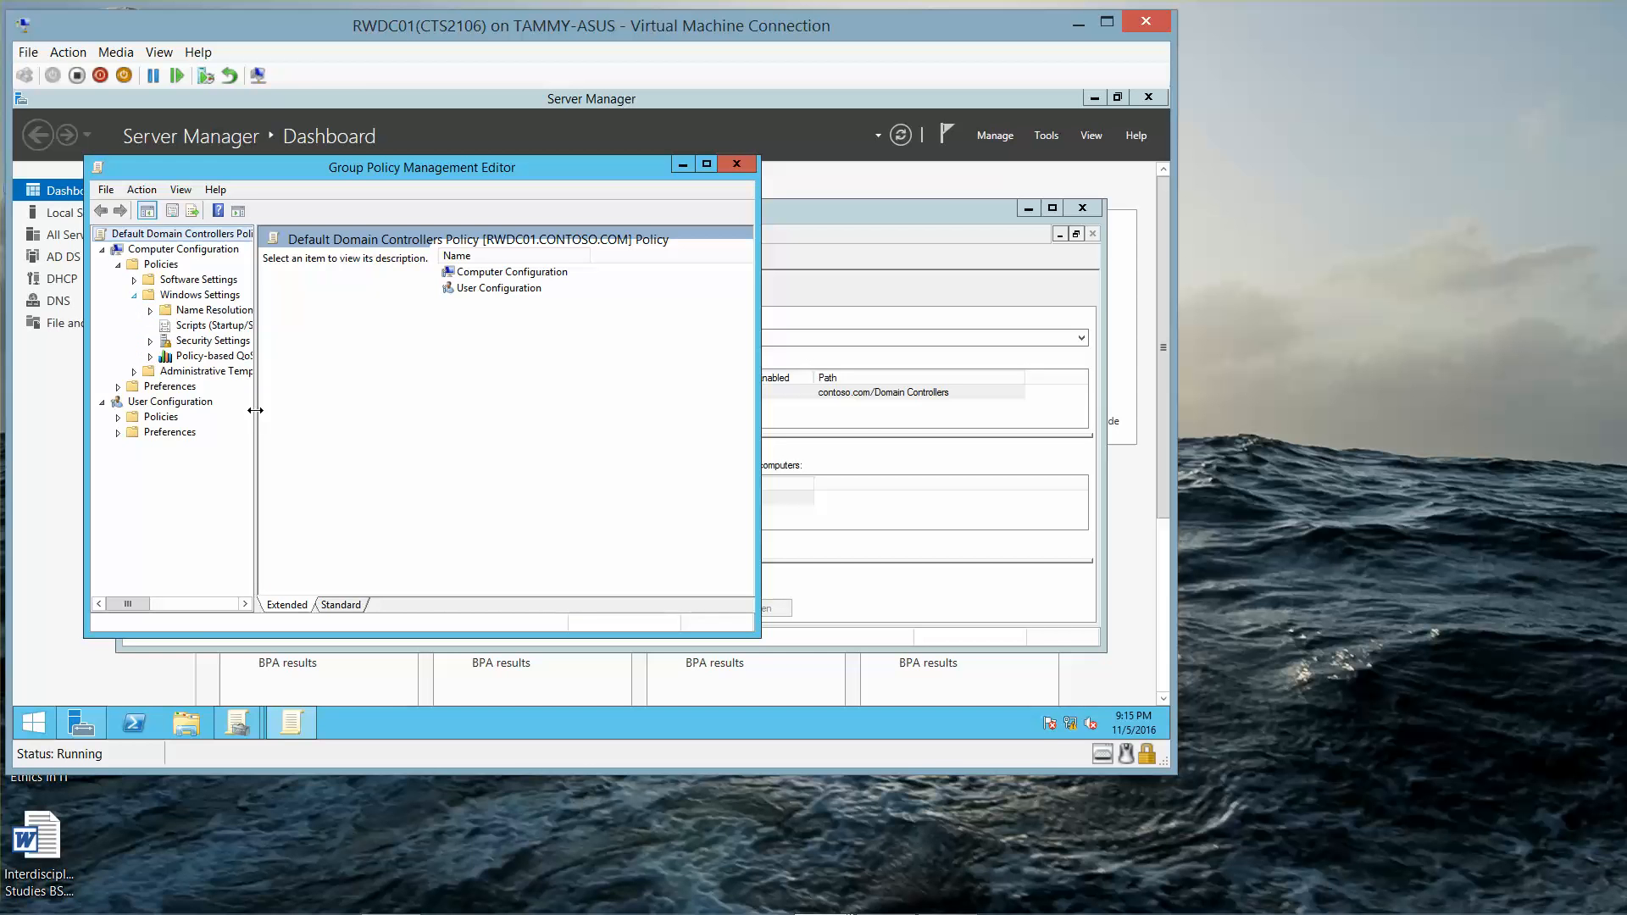
pyautogui.moveTo(258, 410); pyautogui.dragTo(431, 440)
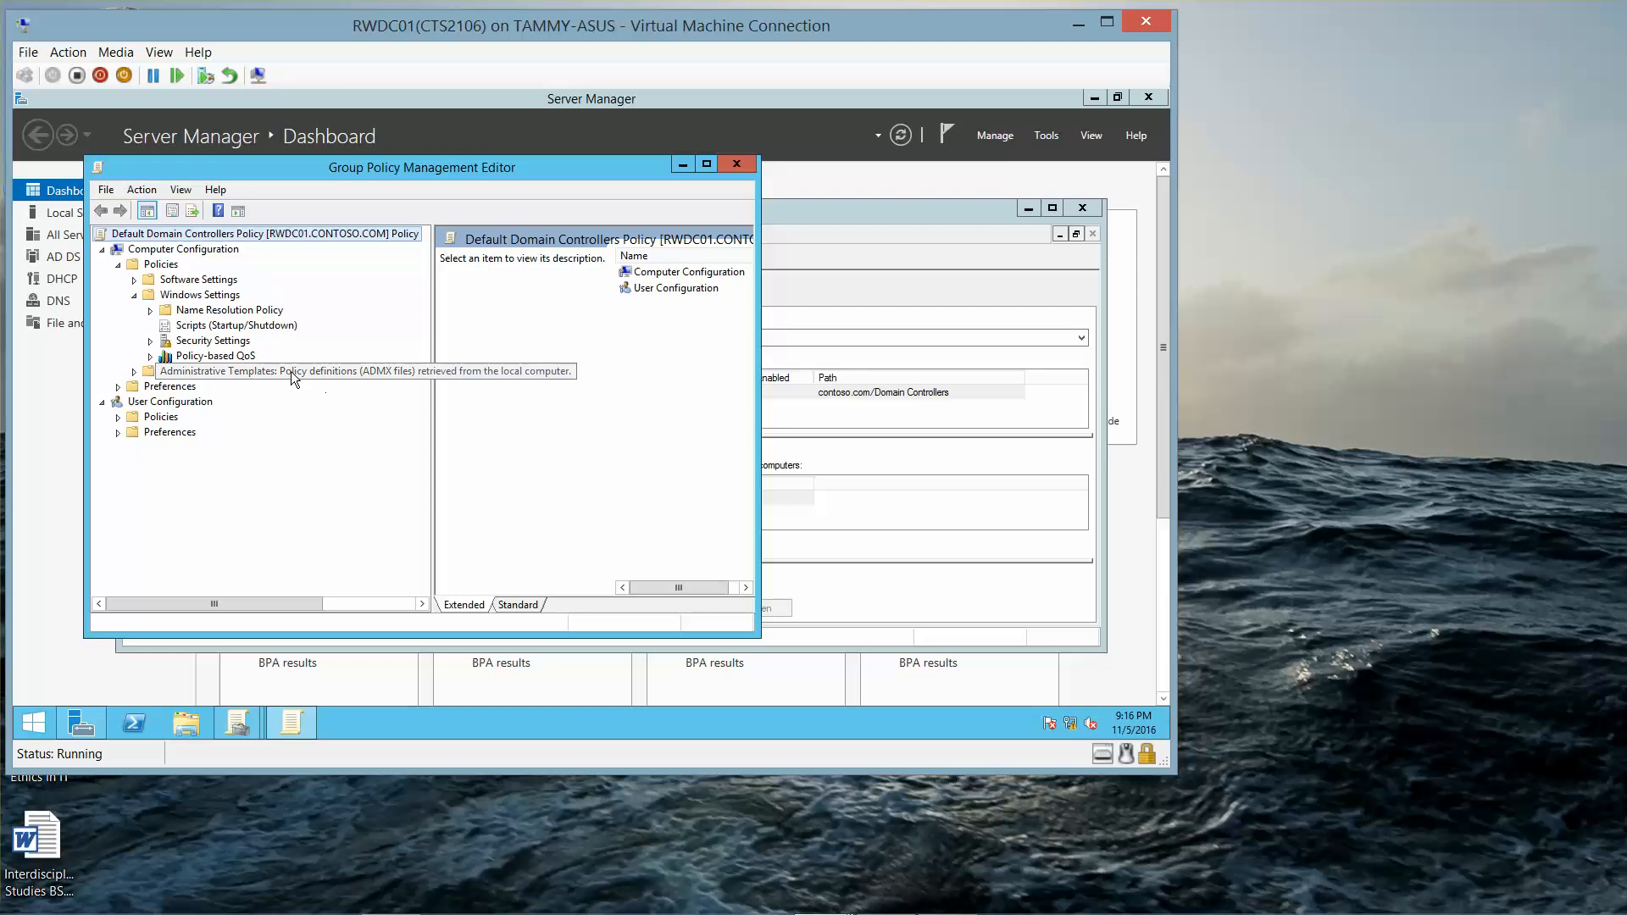
pyautogui.click(150, 340)
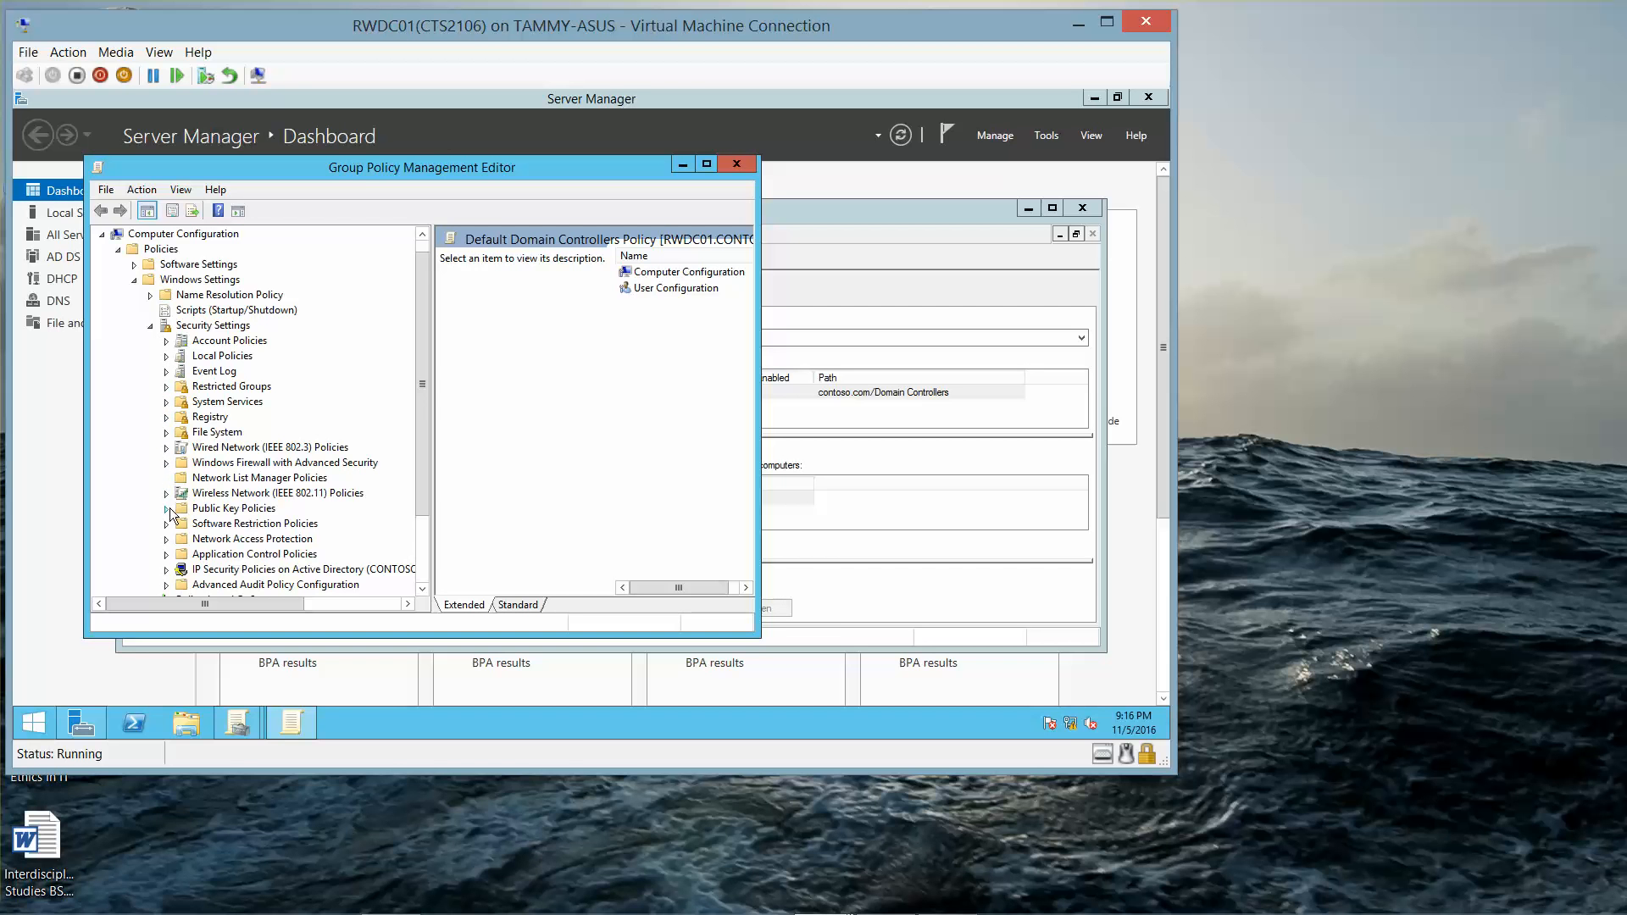
pyautogui.click(166, 584)
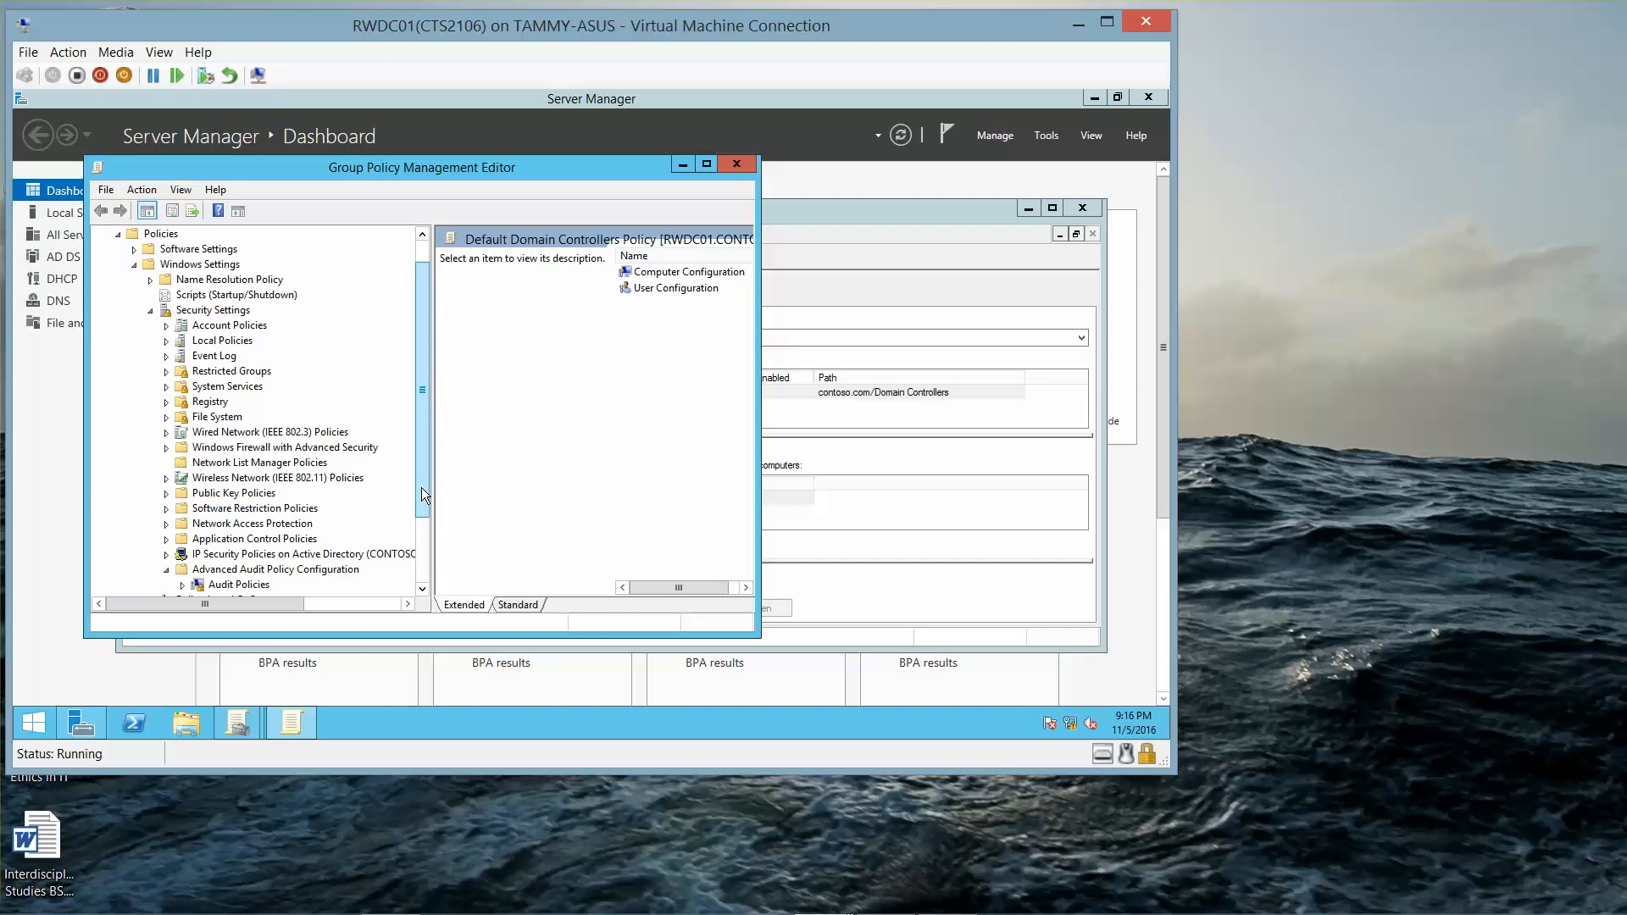
pyautogui.scroll(-2, 420, 486)
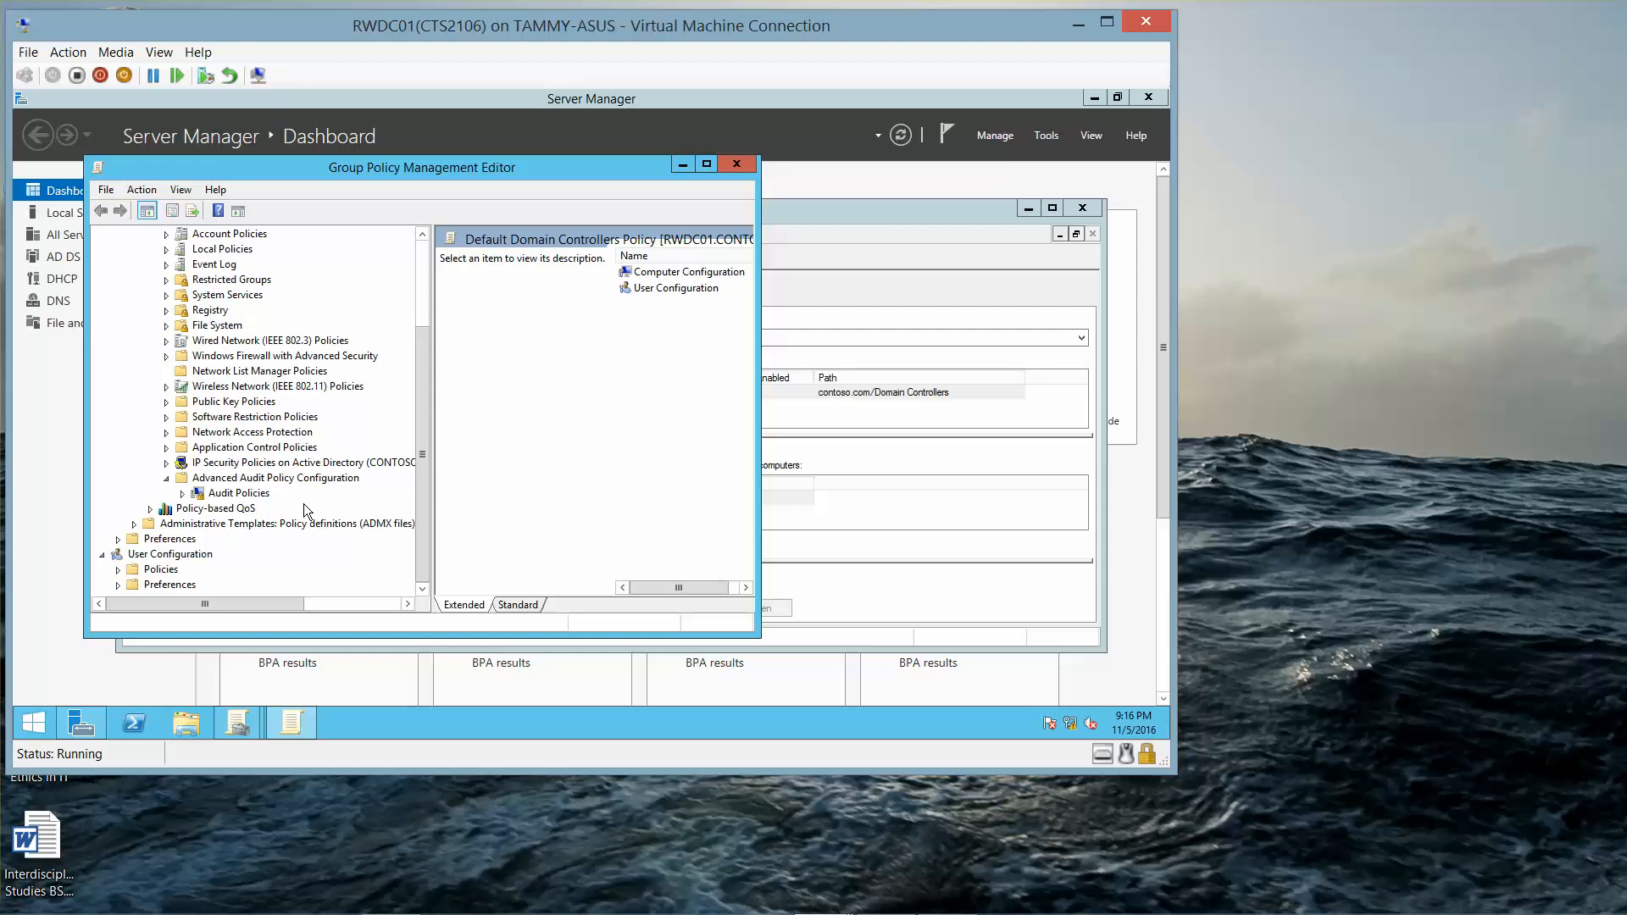
pyautogui.click(182, 494)
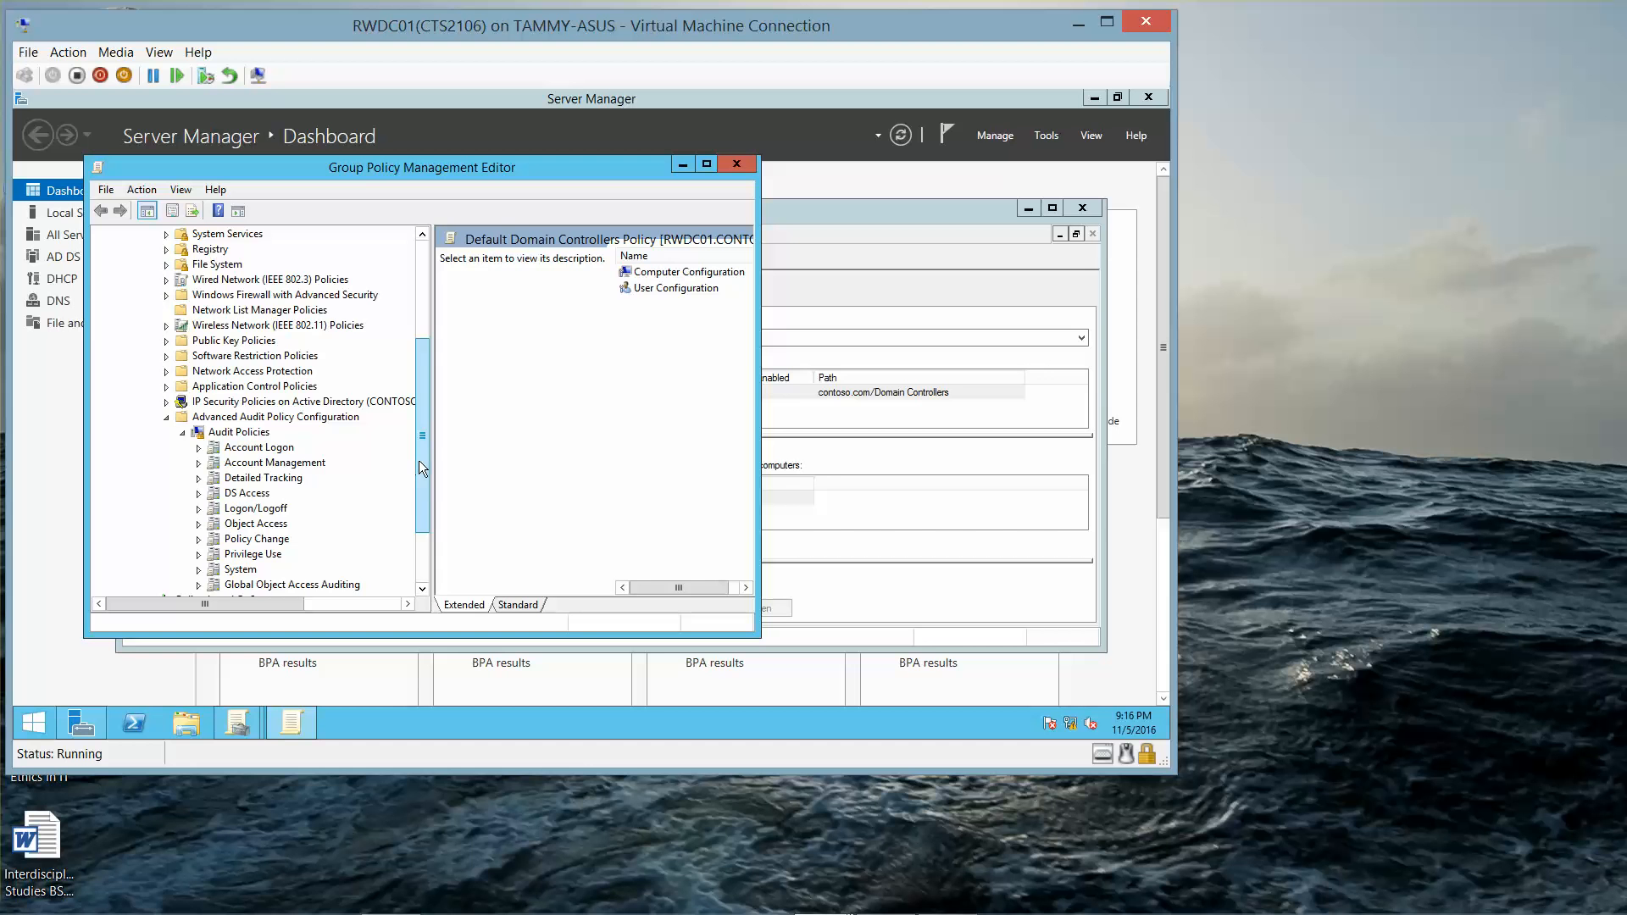
pyautogui.moveTo(419, 473); pyautogui.dragTo(420, 493)
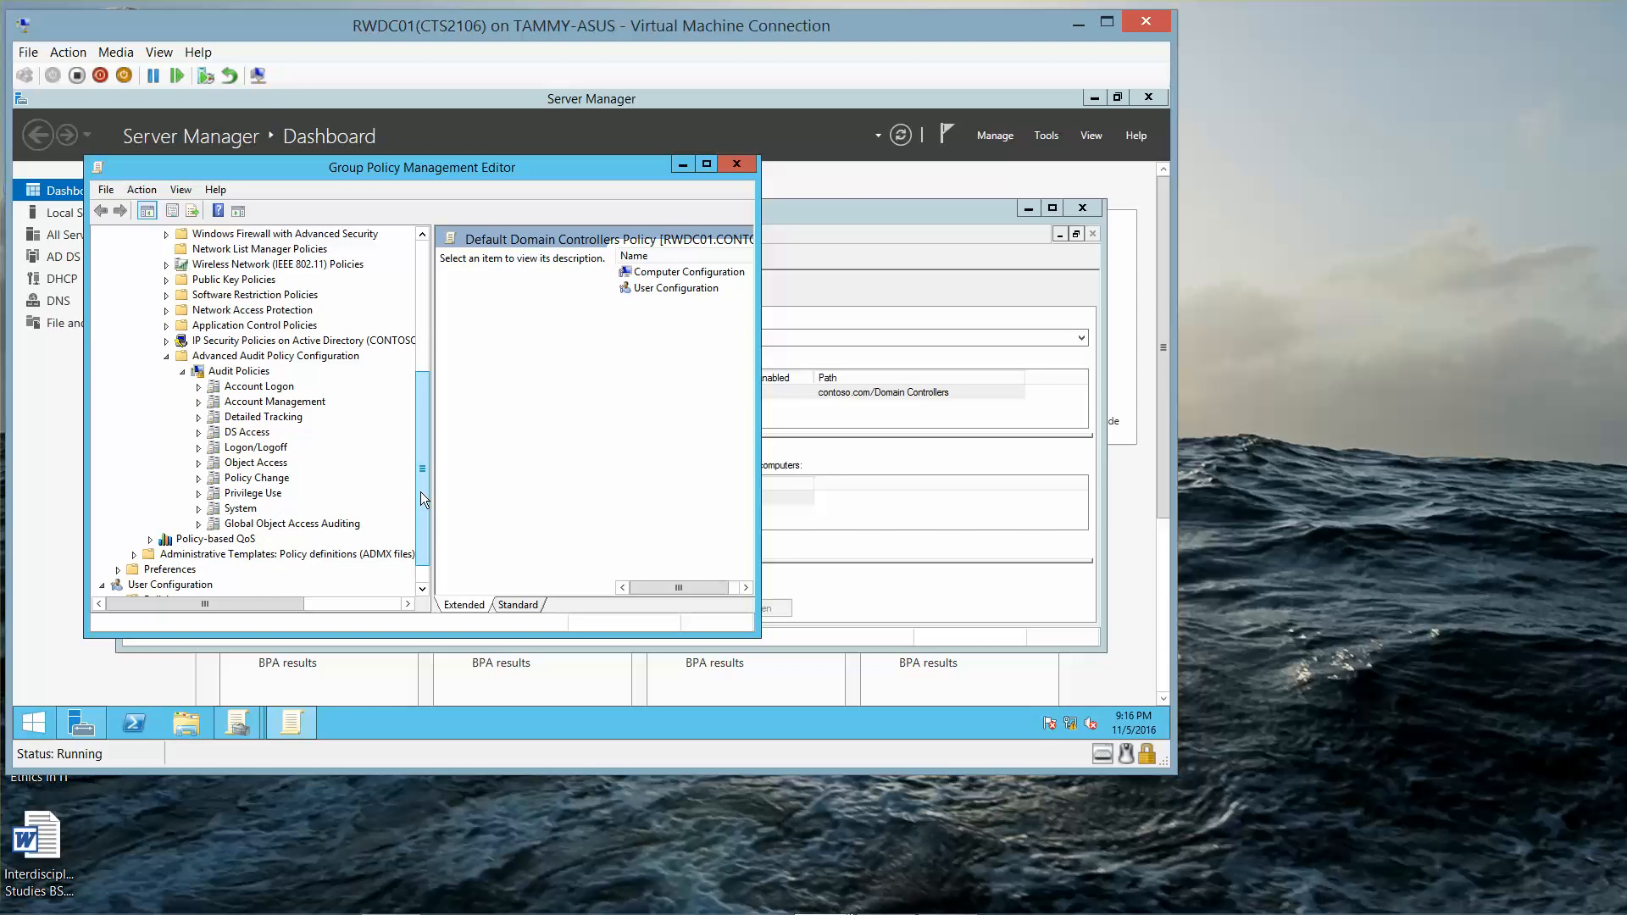
pyautogui.click(236, 373)
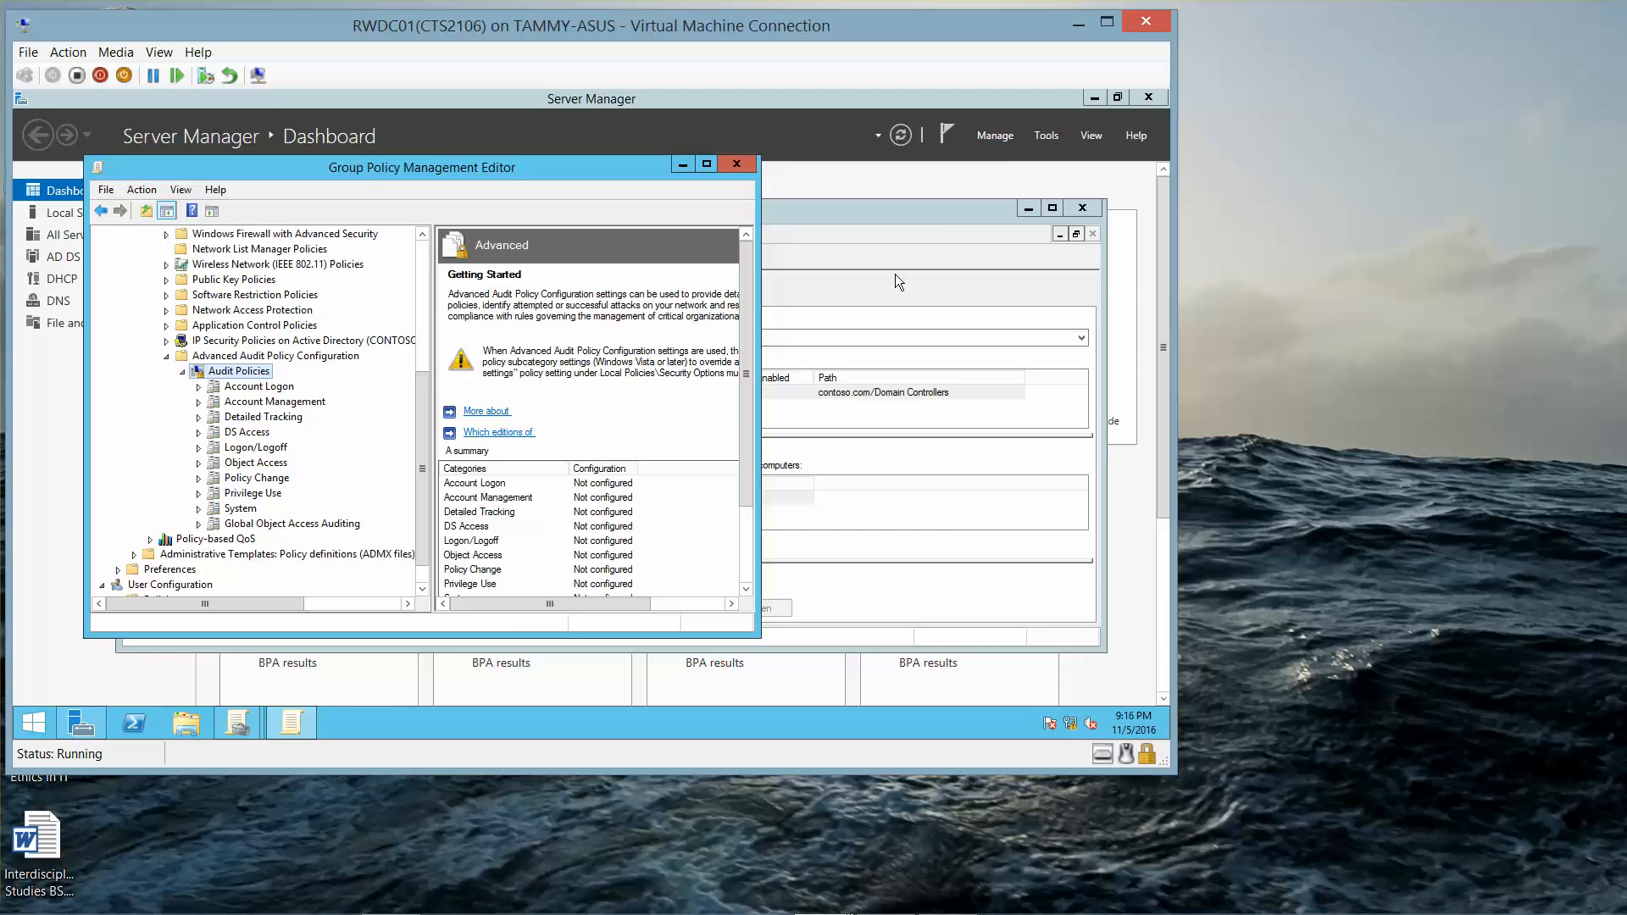
# Minimize Server Manager and Group Policy Management, and maximize the Group Policy Management Editor
pyautogui.click(1092, 98)
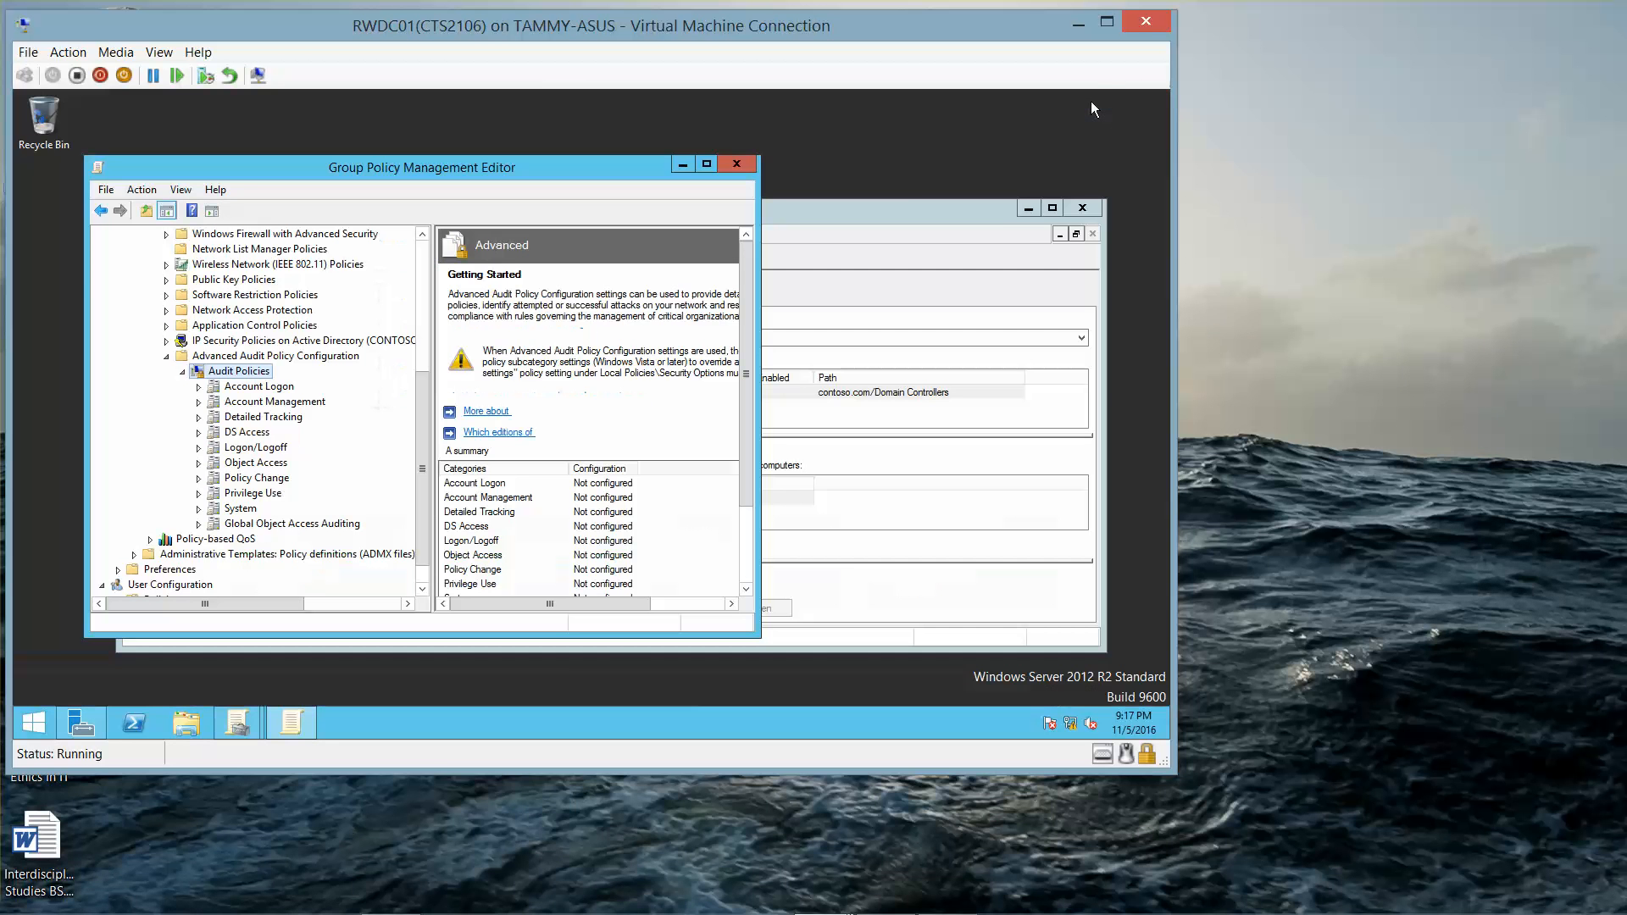
pyautogui.click(1028, 209)
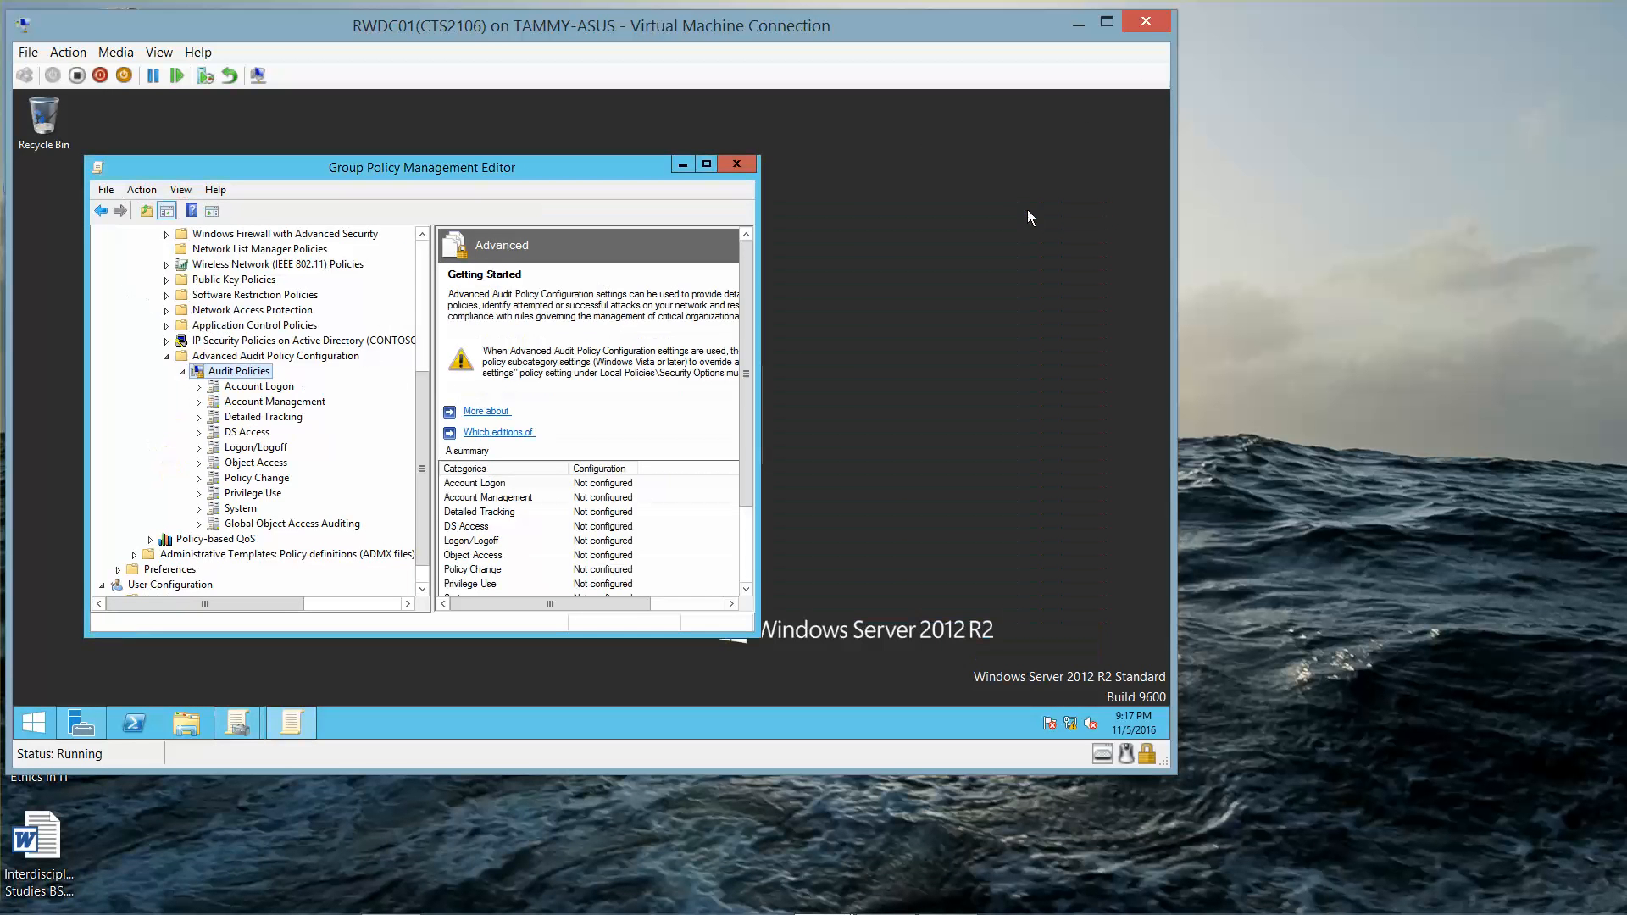
pyautogui.click(707, 164)
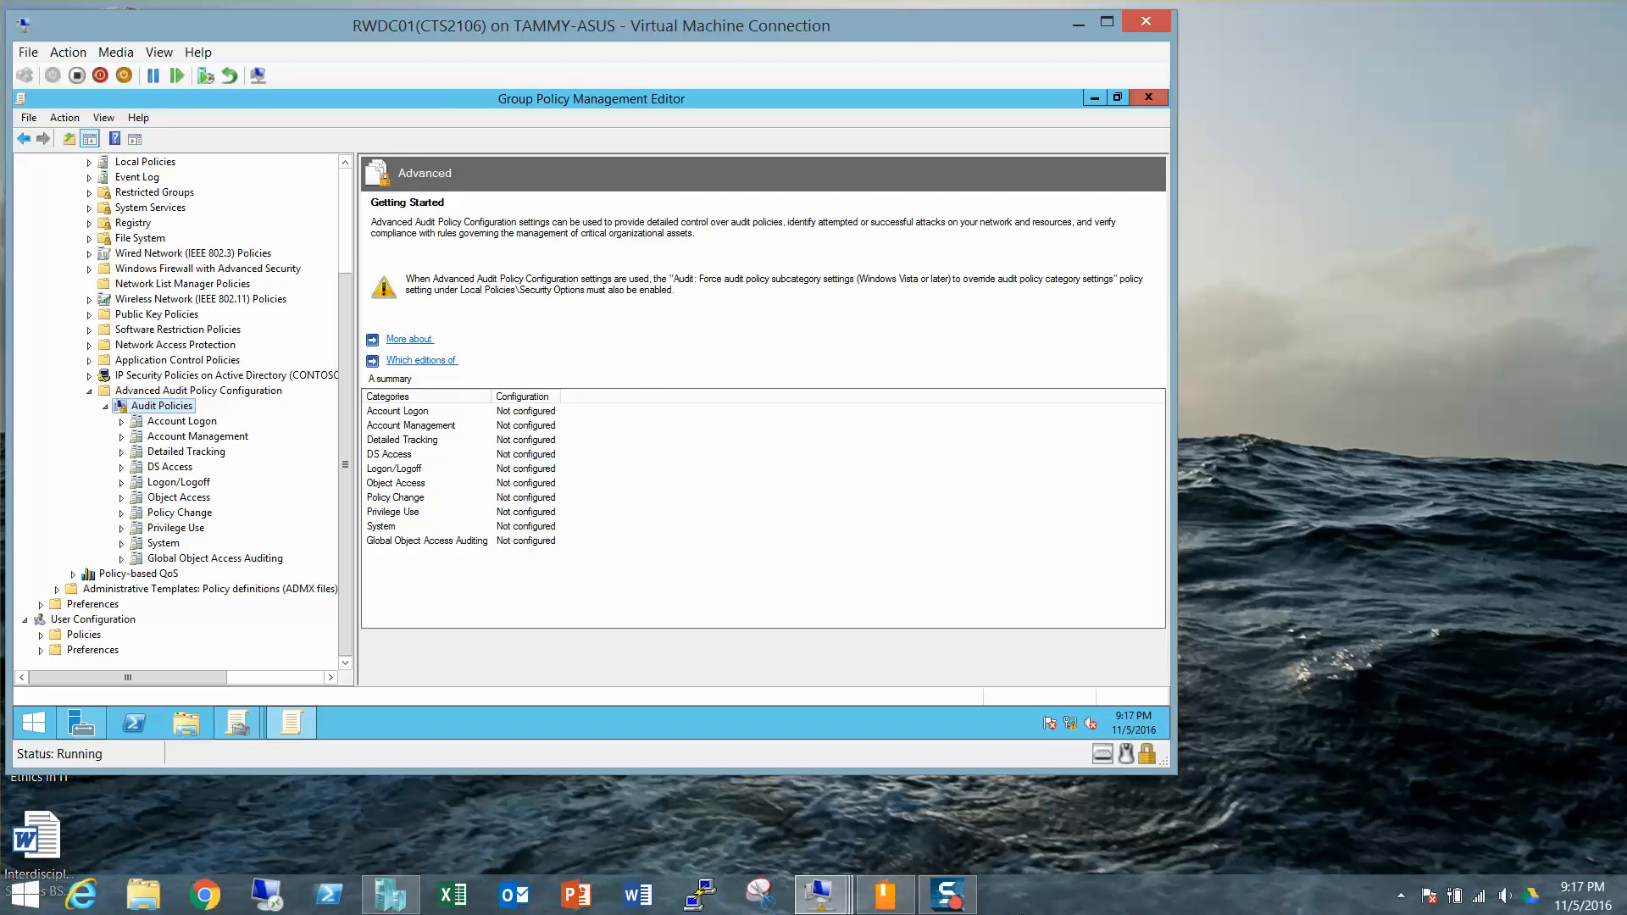
pyautogui.click(960, 905)
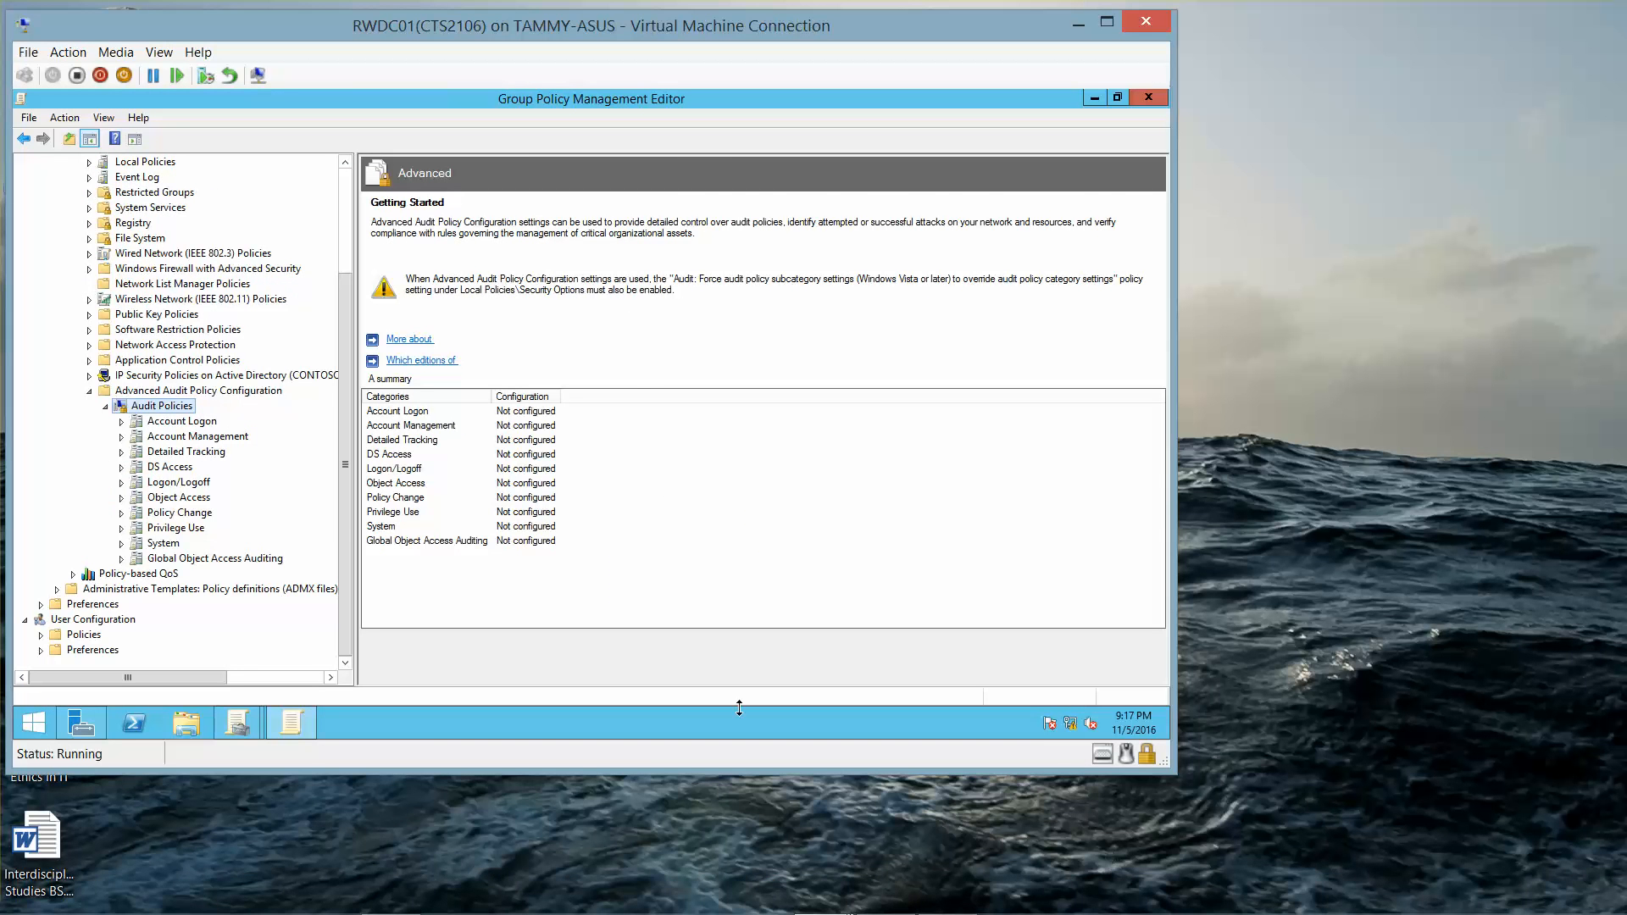
# Configure the Audit File System subcategory under Object Access to audit both Success and Failure events
pyautogui.click(178, 497)
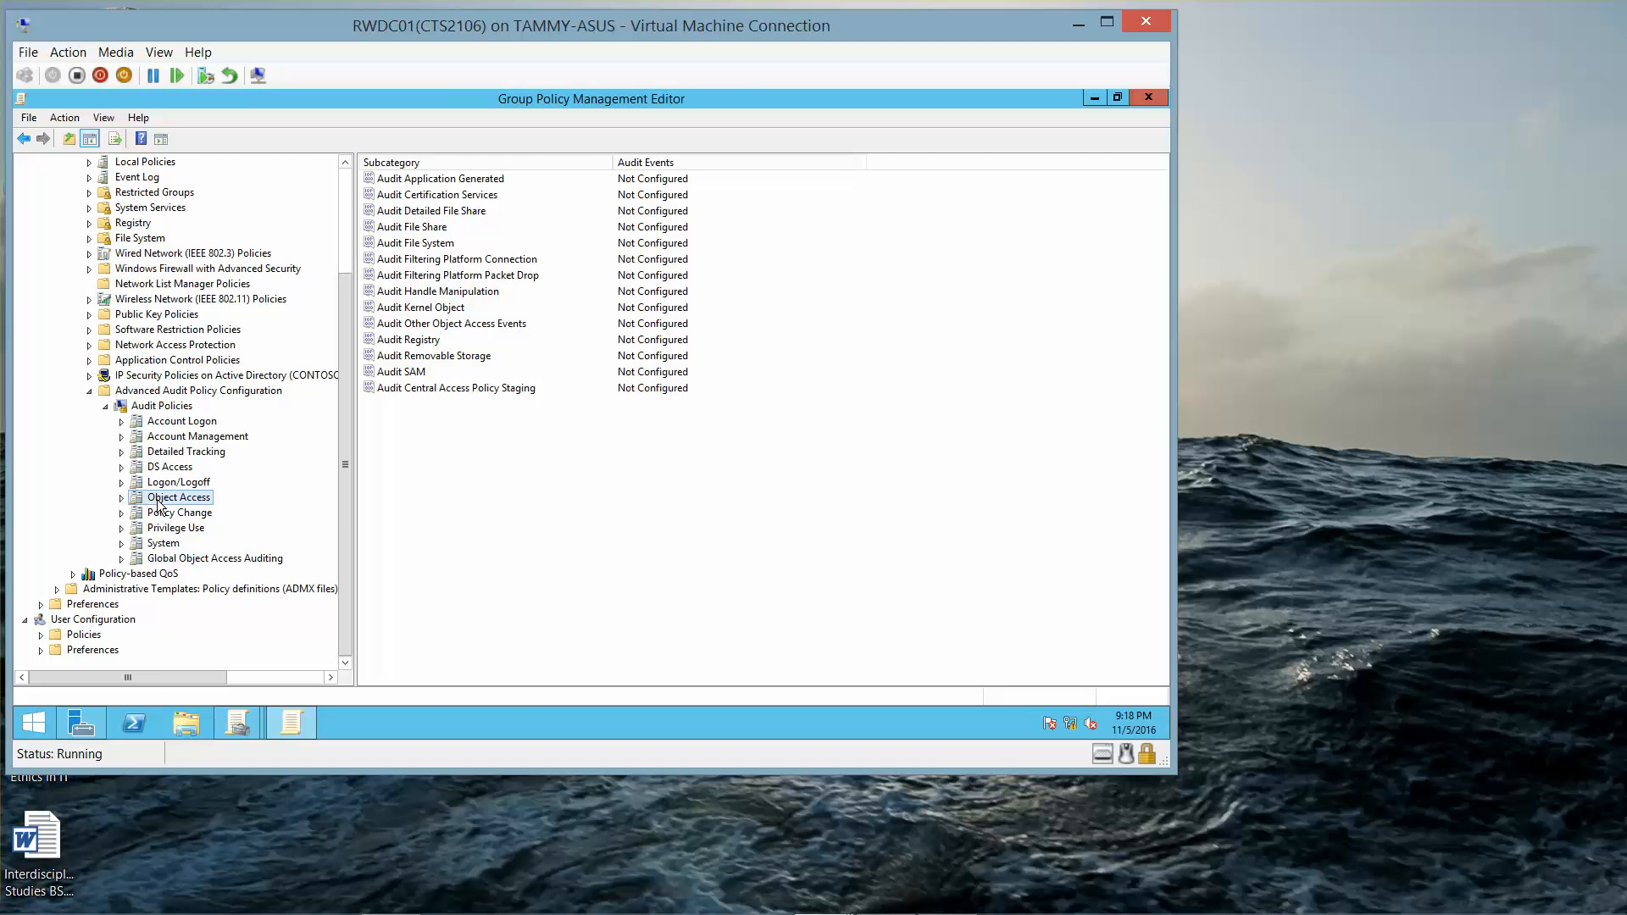
pyautogui.click(443, 251)
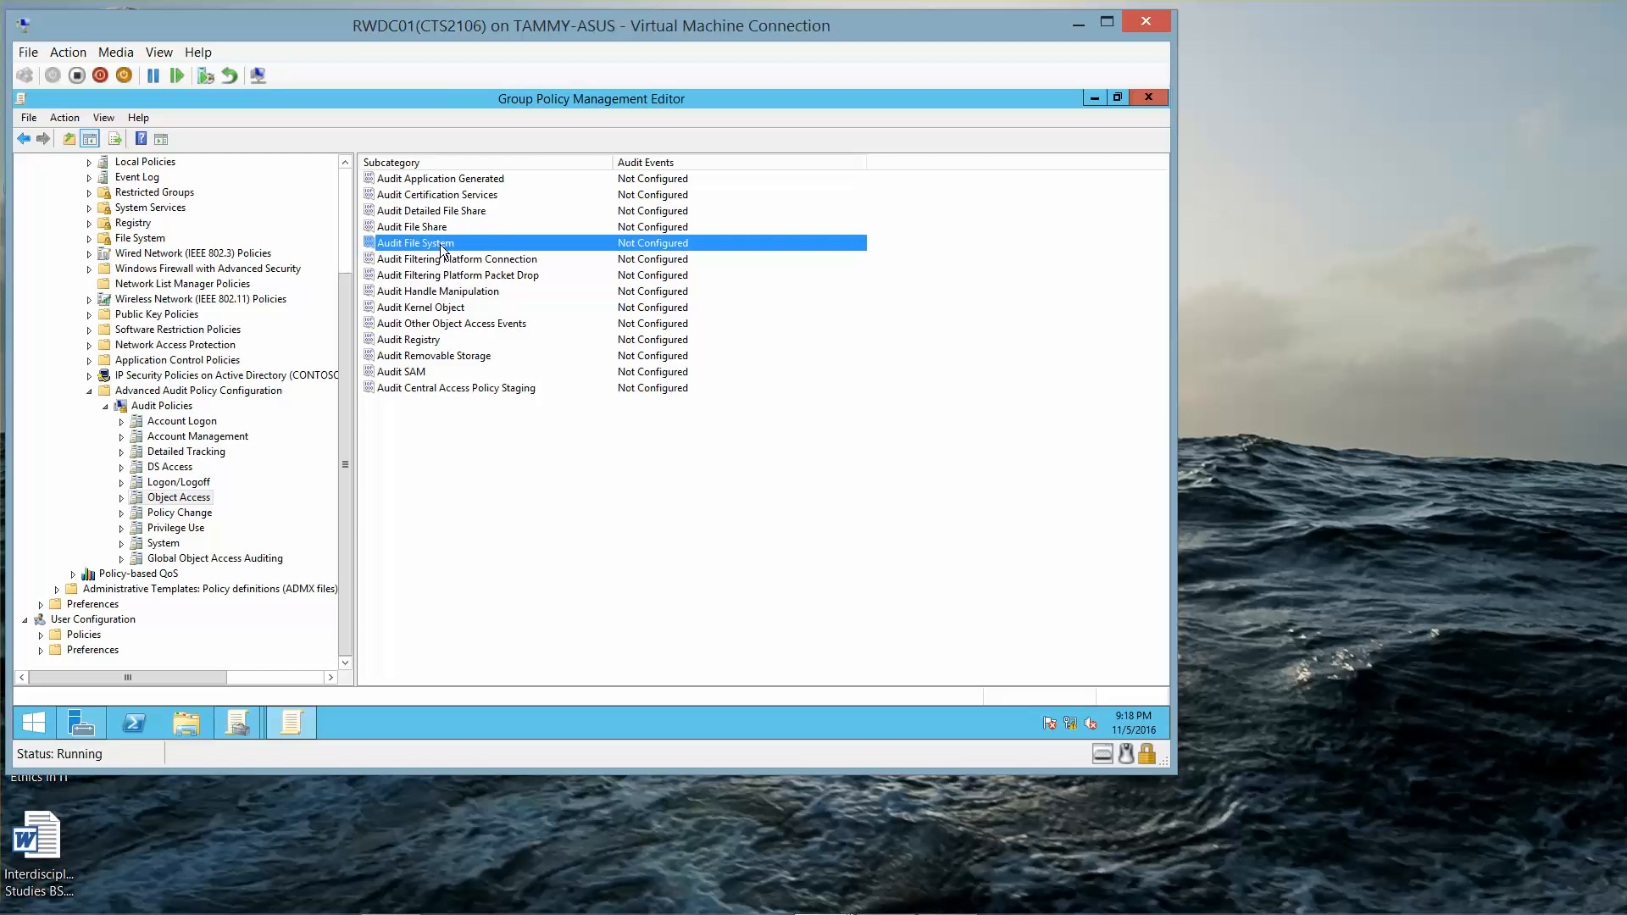
pyautogui.doubleClick(442, 251)
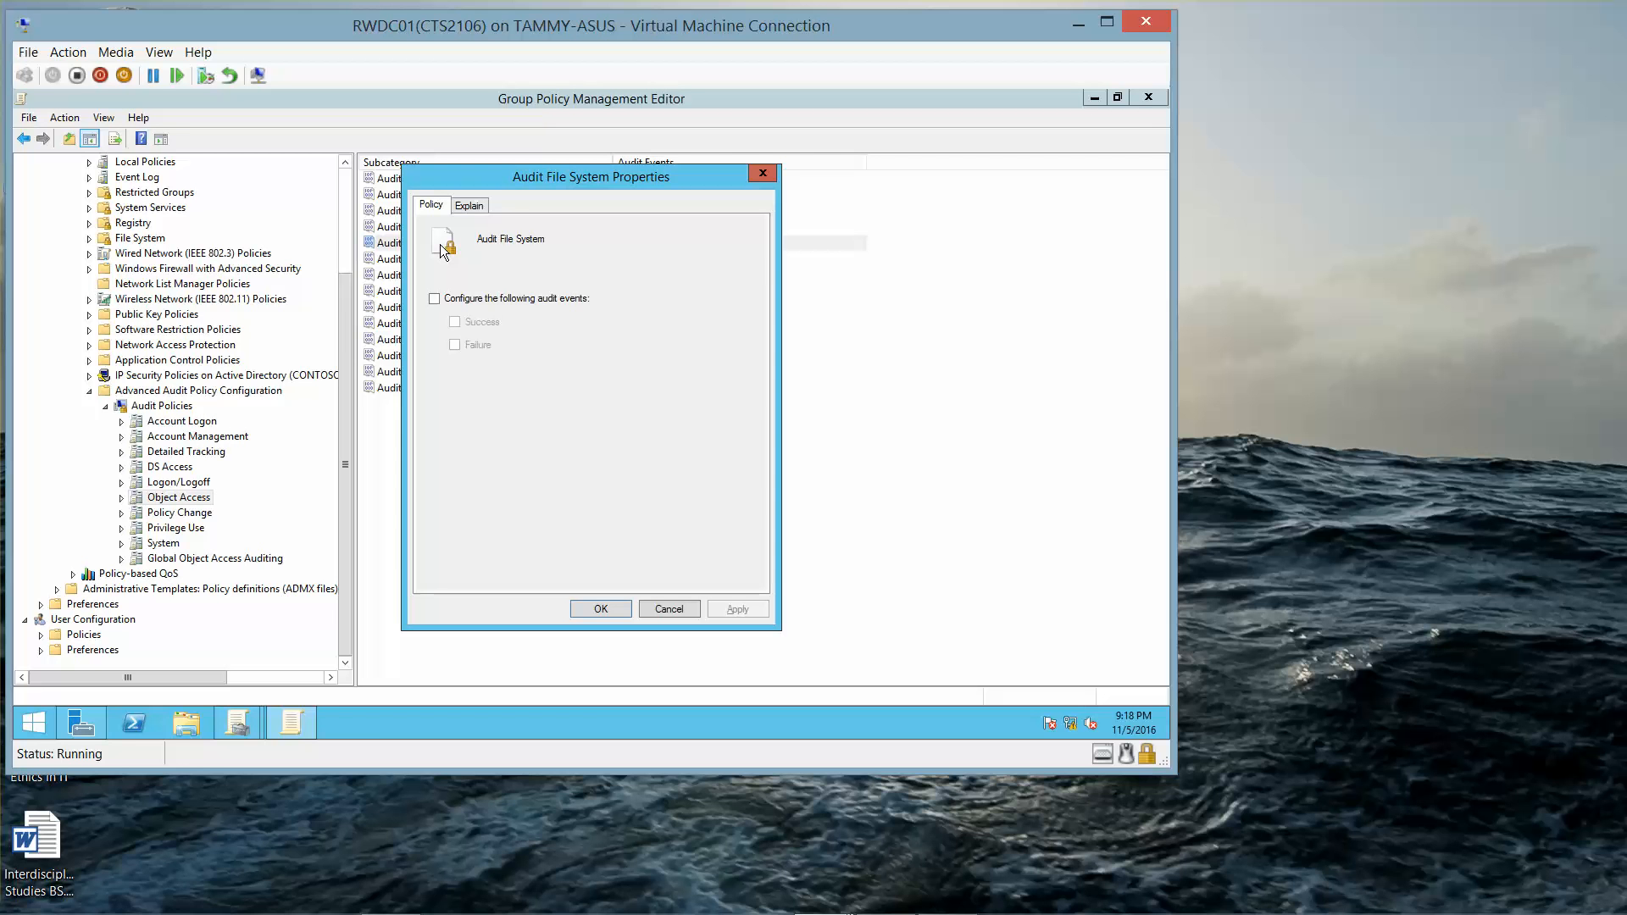
pyautogui.click(435, 299)
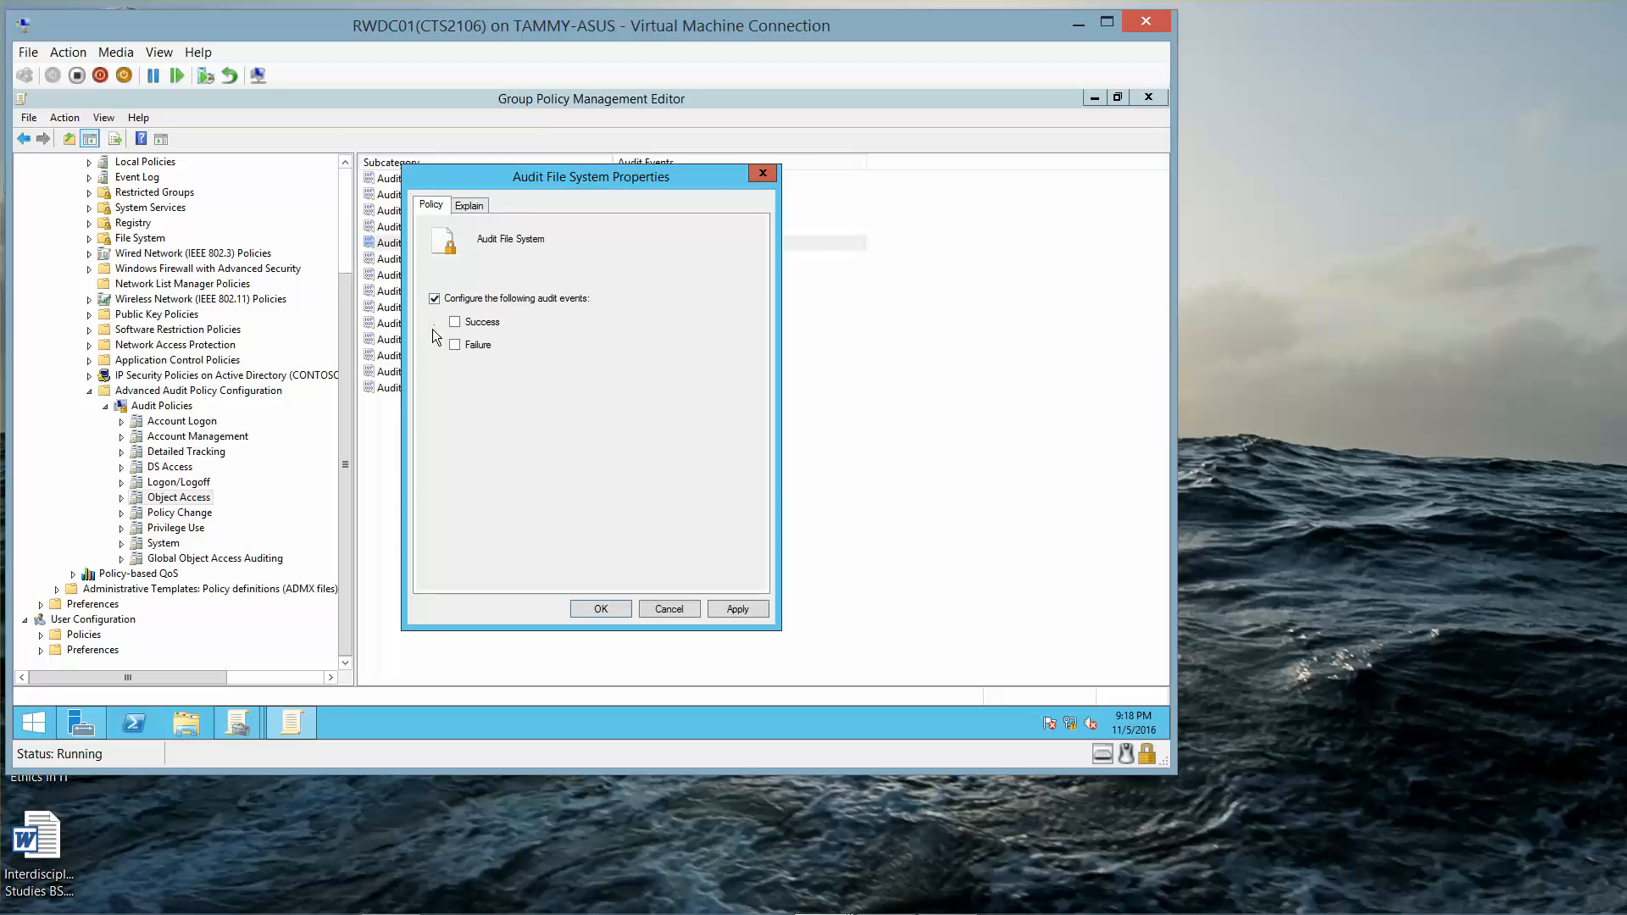
pyautogui.click(455, 323)
pyautogui.click(623, 610)
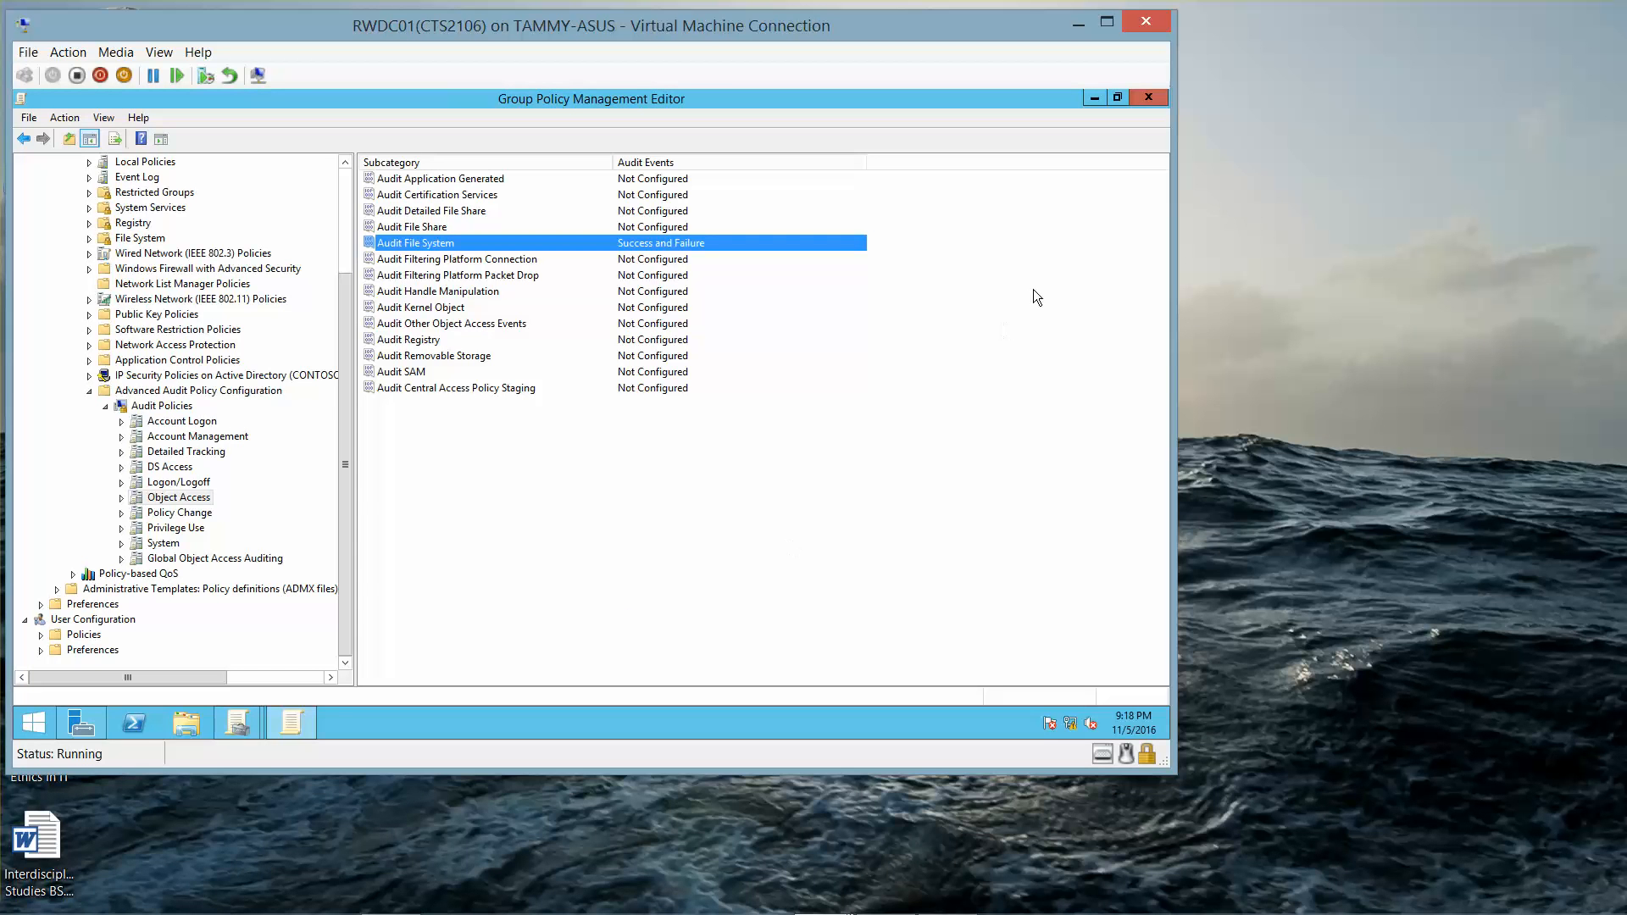
# Close the Group Policy Management Editor and the Group Policy Management console
pyautogui.click(1149, 99)
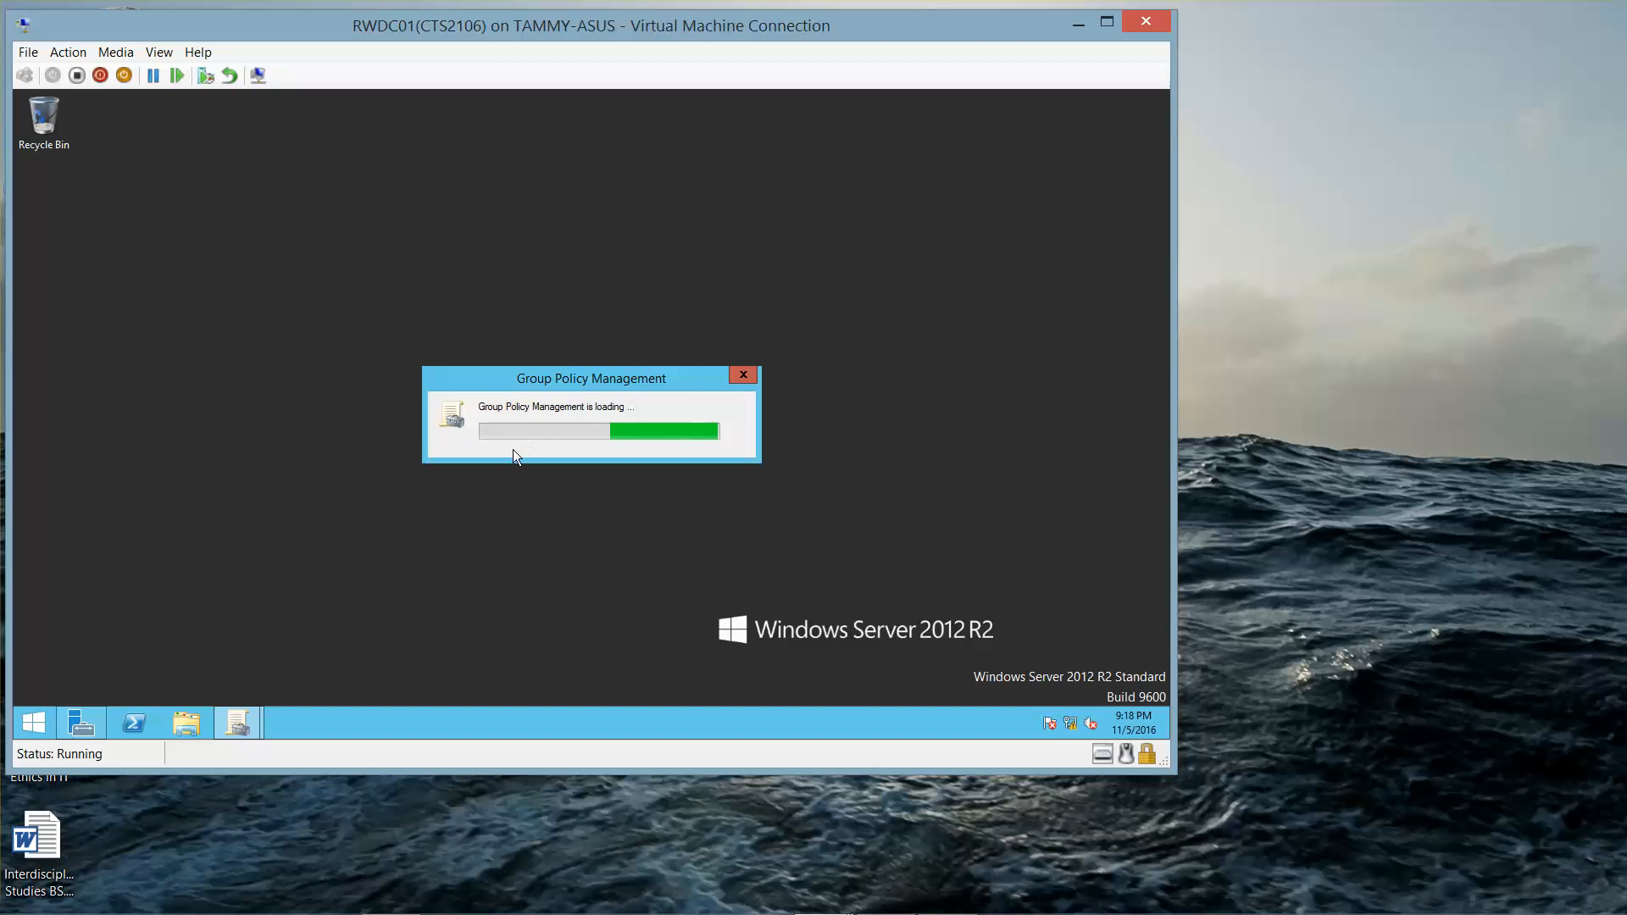
pyautogui.click(245, 720)
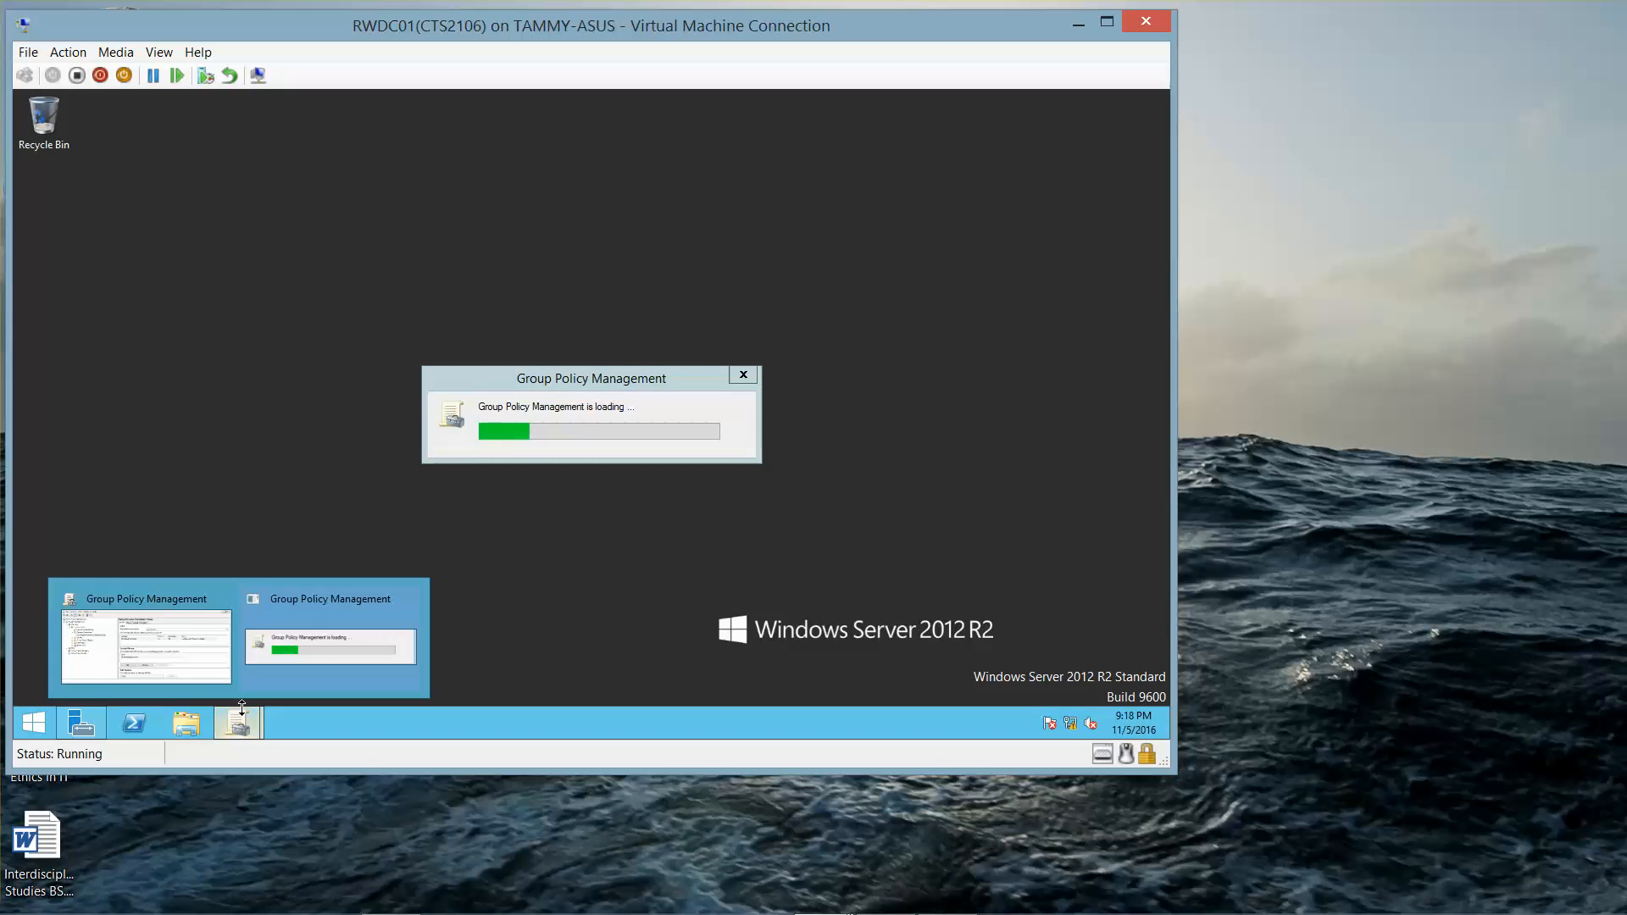
pyautogui.click(185, 657)
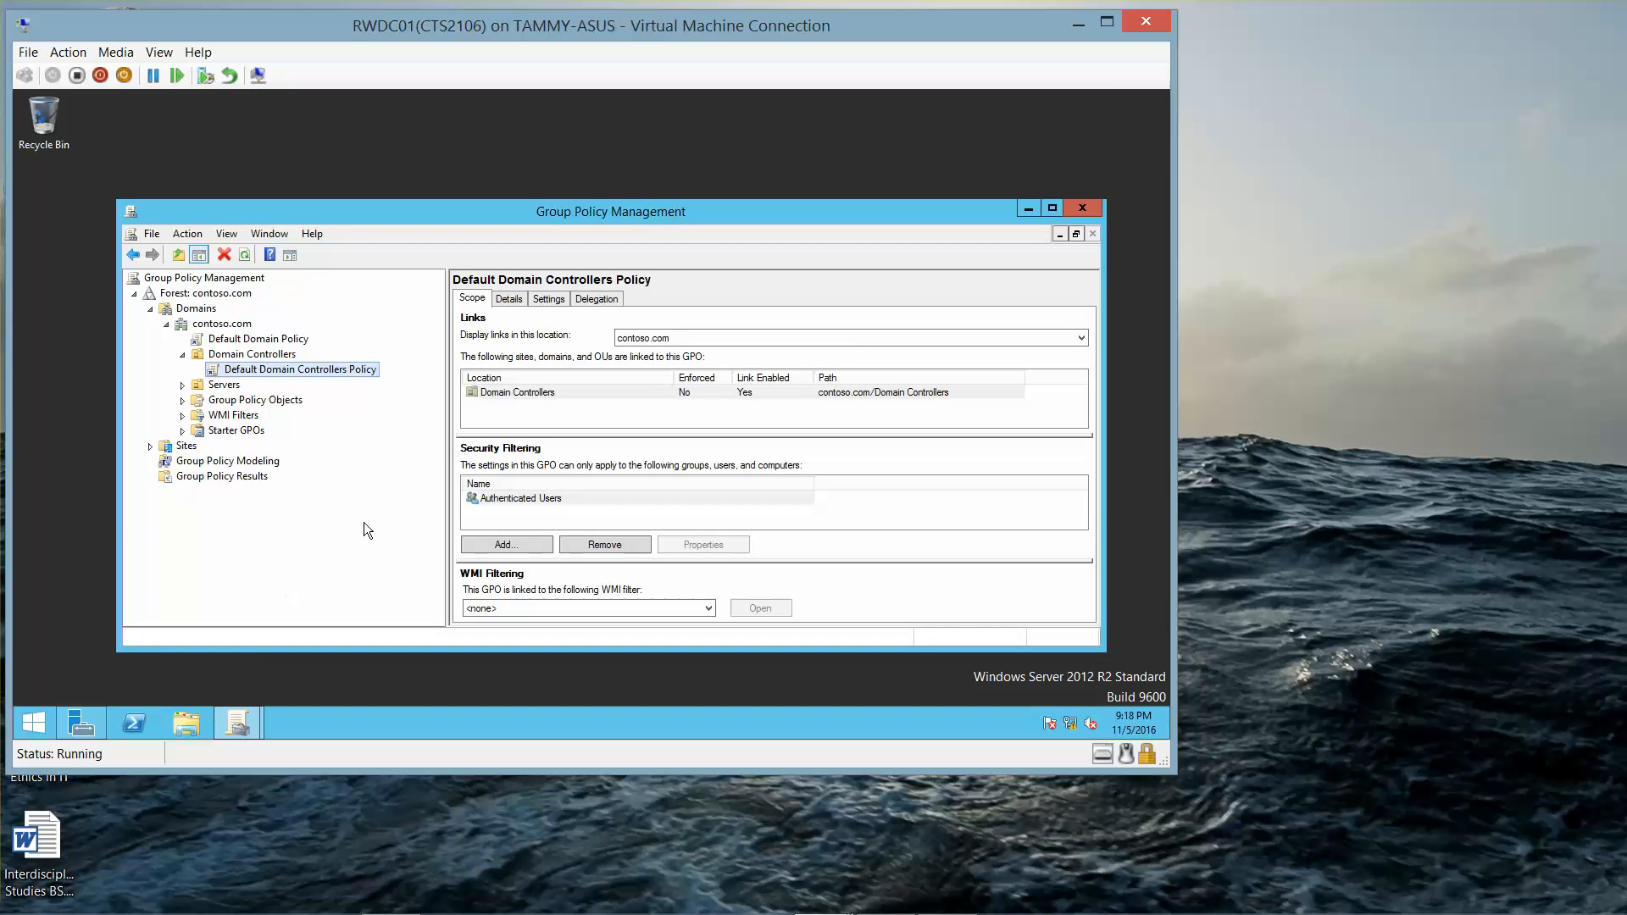
pyautogui.click(1083, 211)
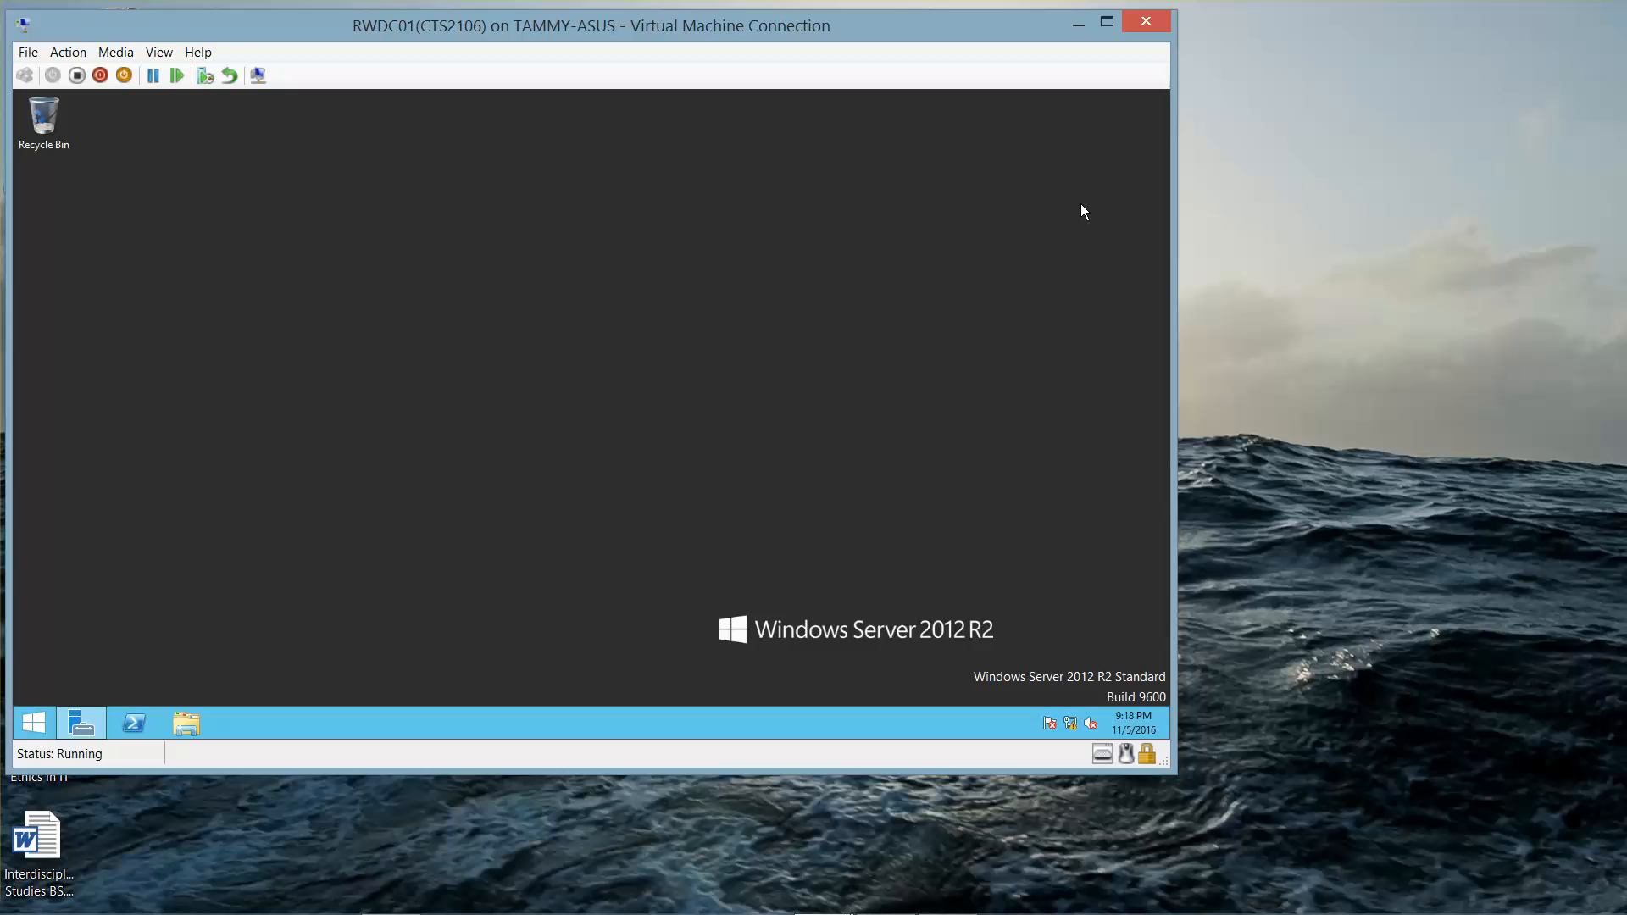
# Switch to the Server01 virtual machine, minimize Server Manager and locate SharedFolder on Local Disk (C:) in File Explorer
pyautogui.moveTo(512, 913)
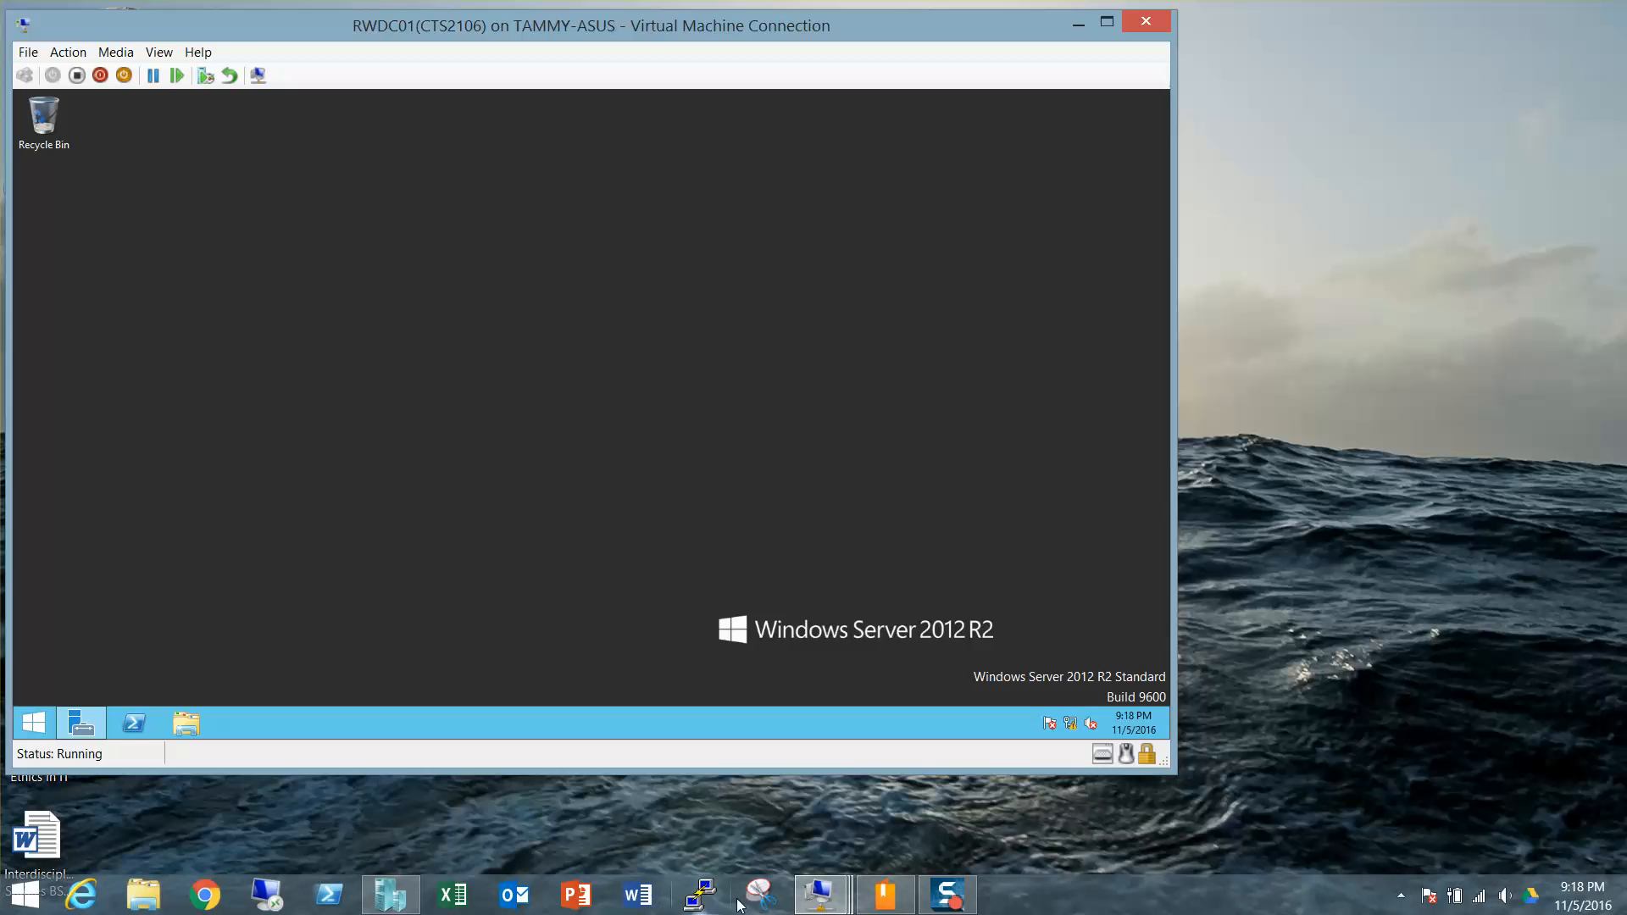
pyautogui.moveTo(812, 904)
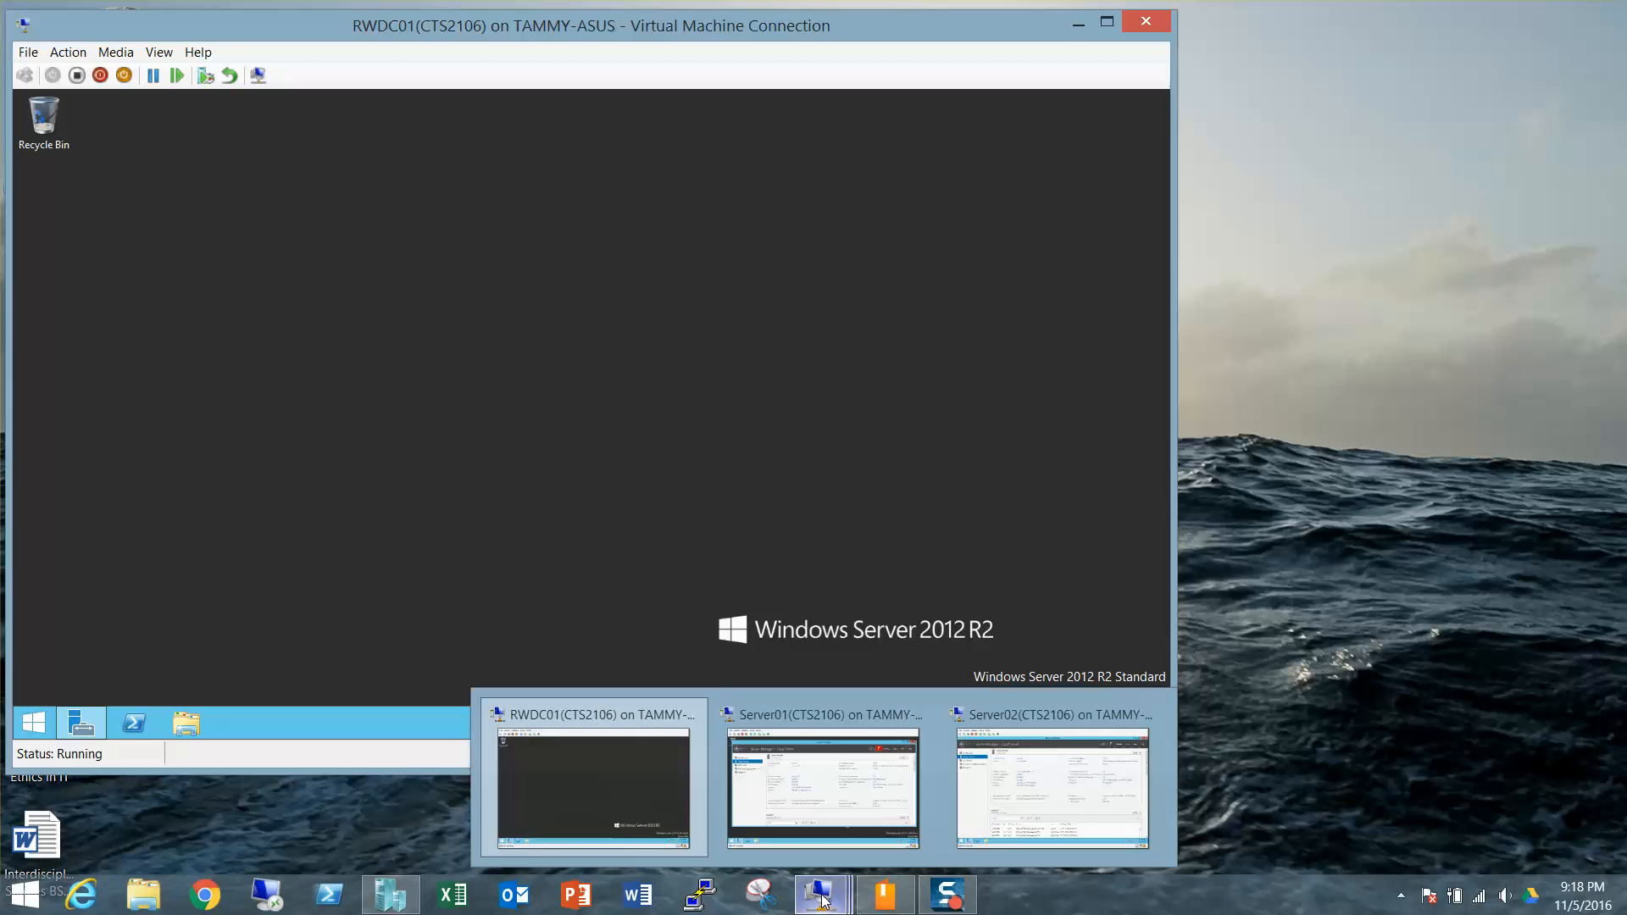
pyautogui.click(812, 780)
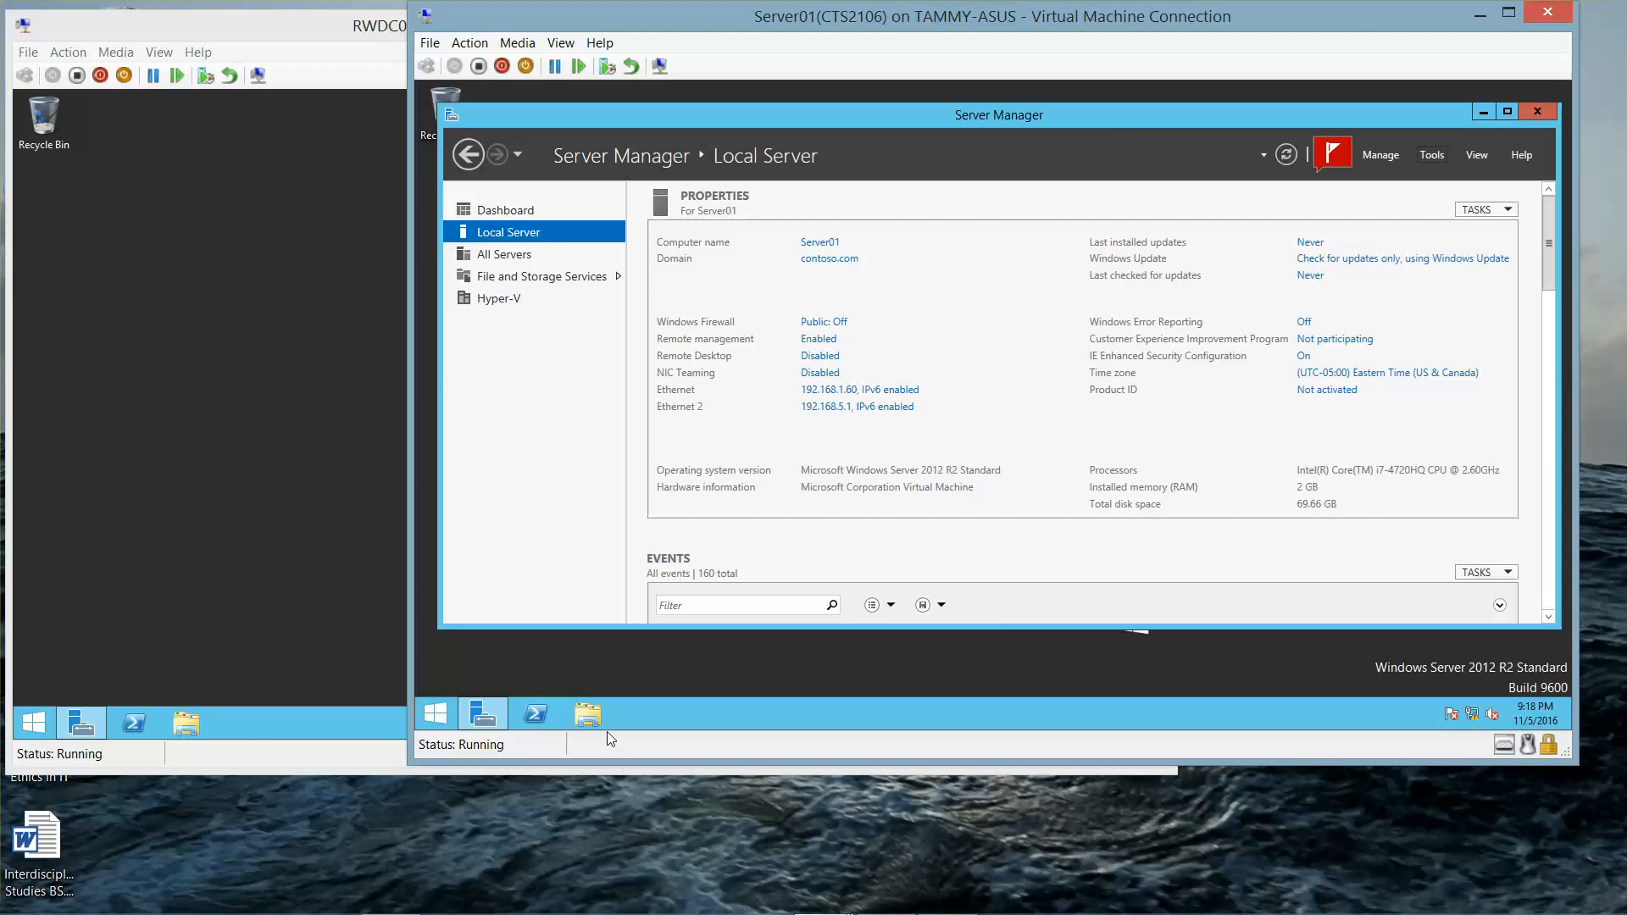
pyautogui.click(590, 716)
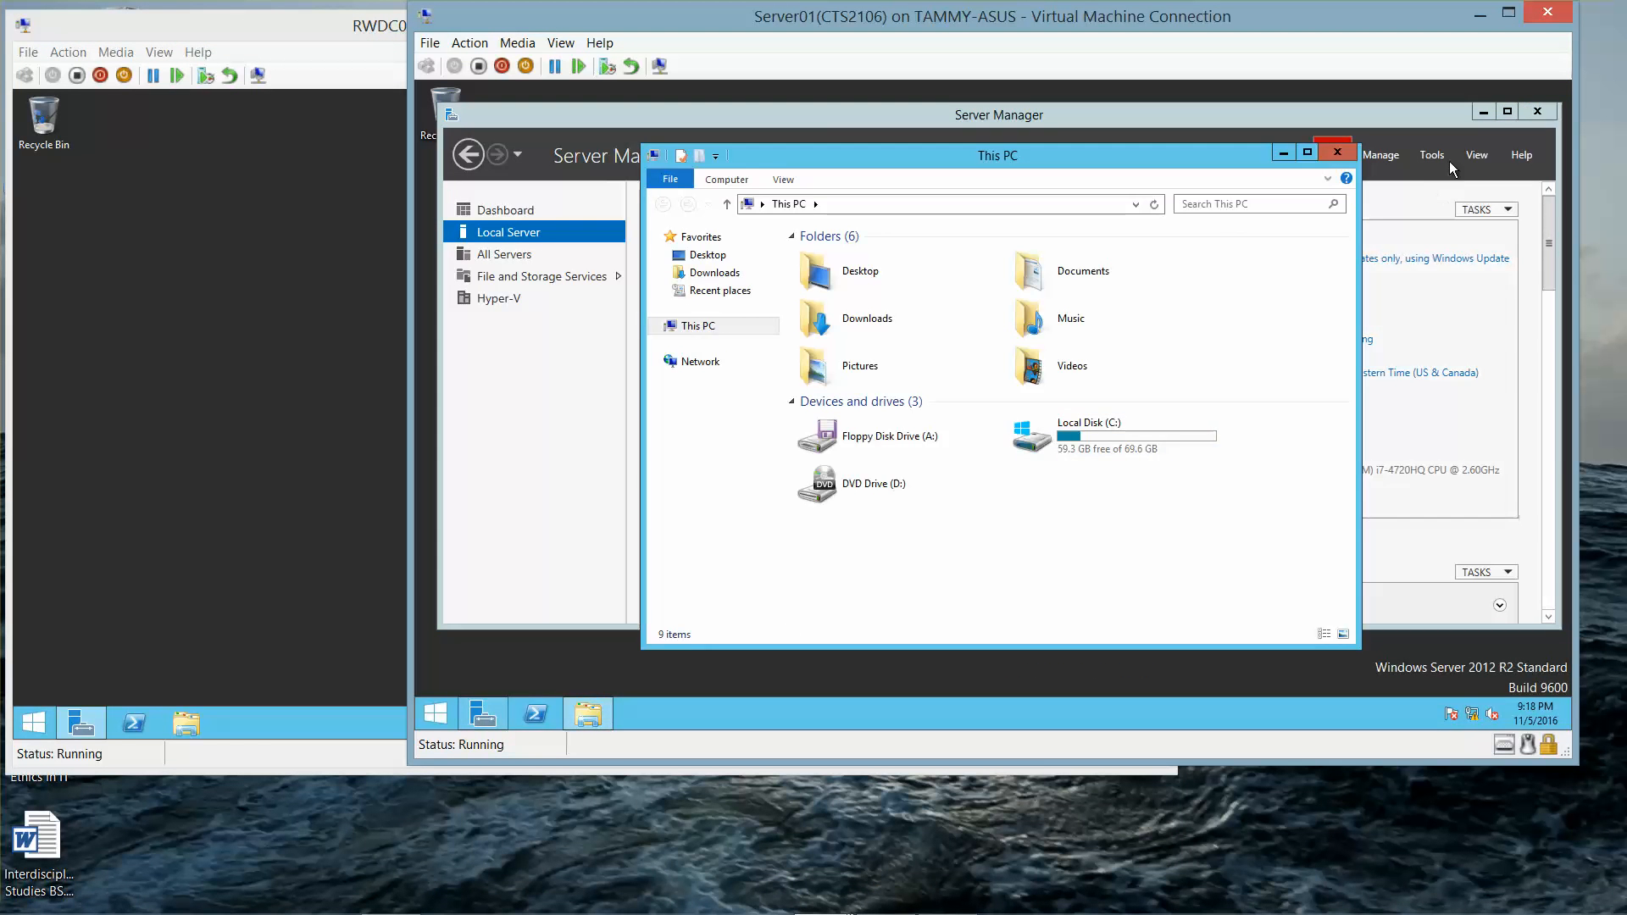
pyautogui.click(1483, 111)
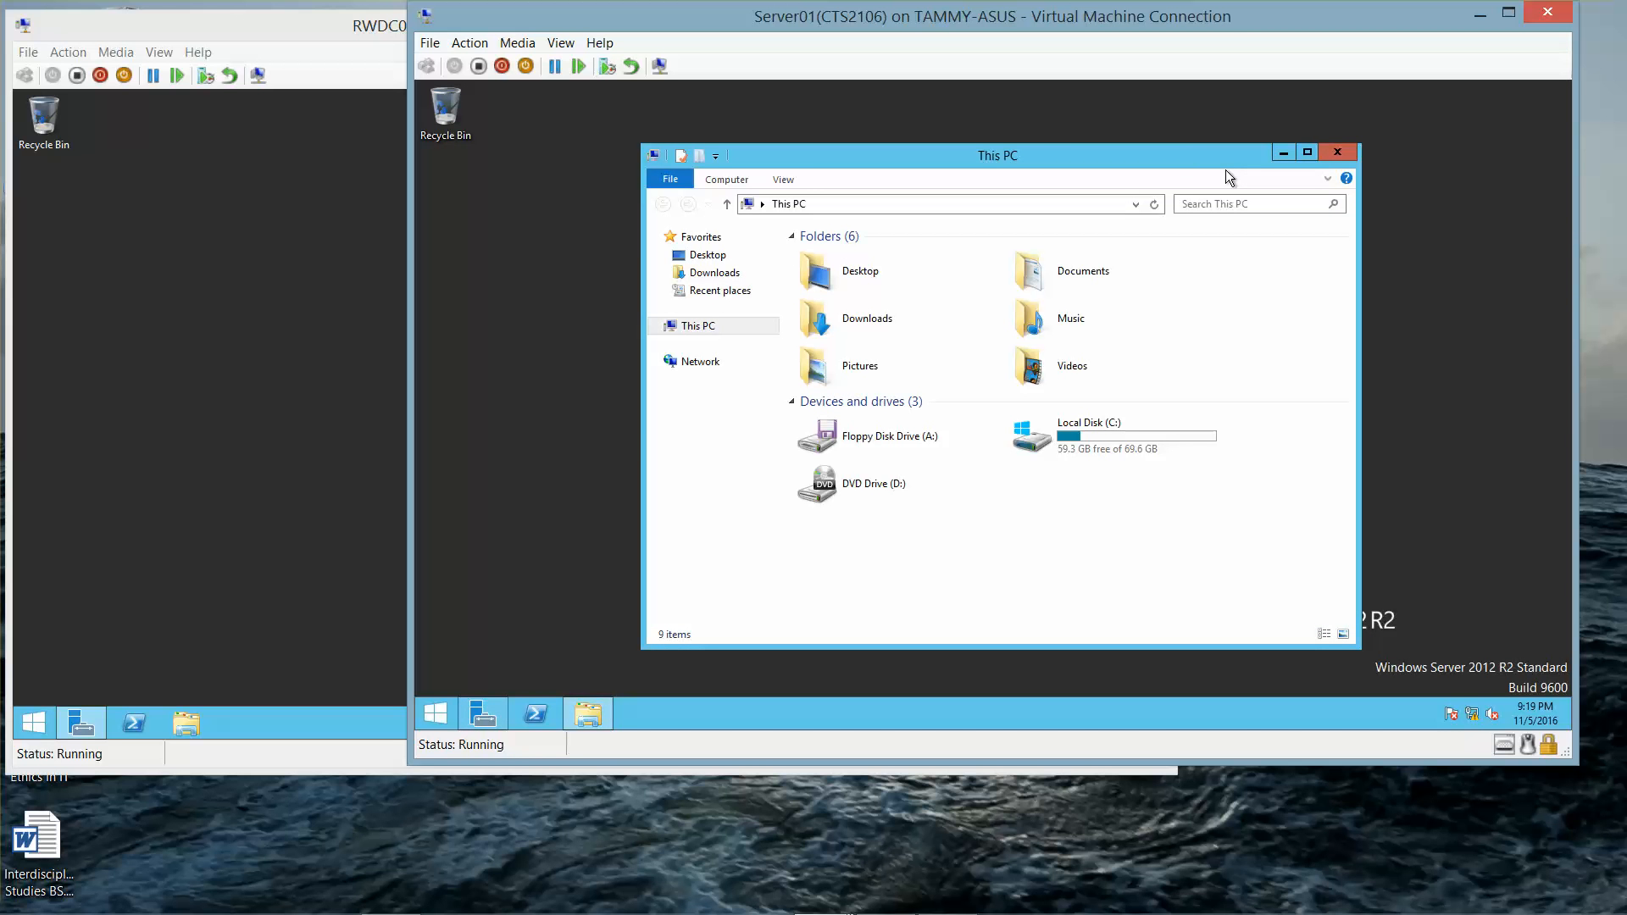
pyautogui.doubleClick(1074, 436)
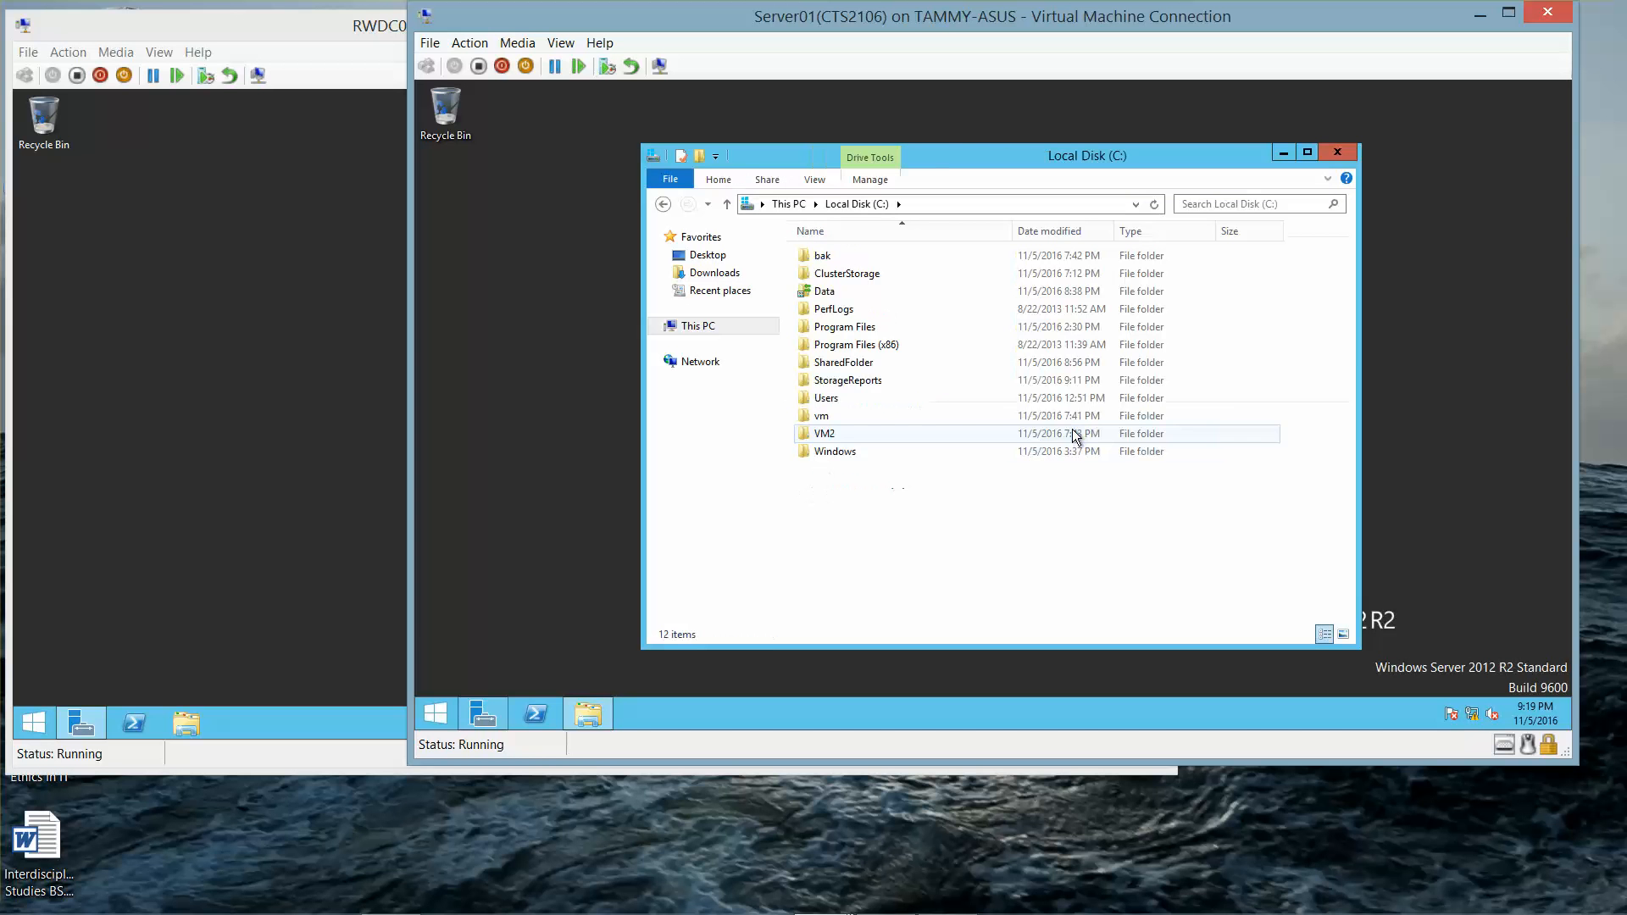
pyautogui.doubleClick(848, 363)
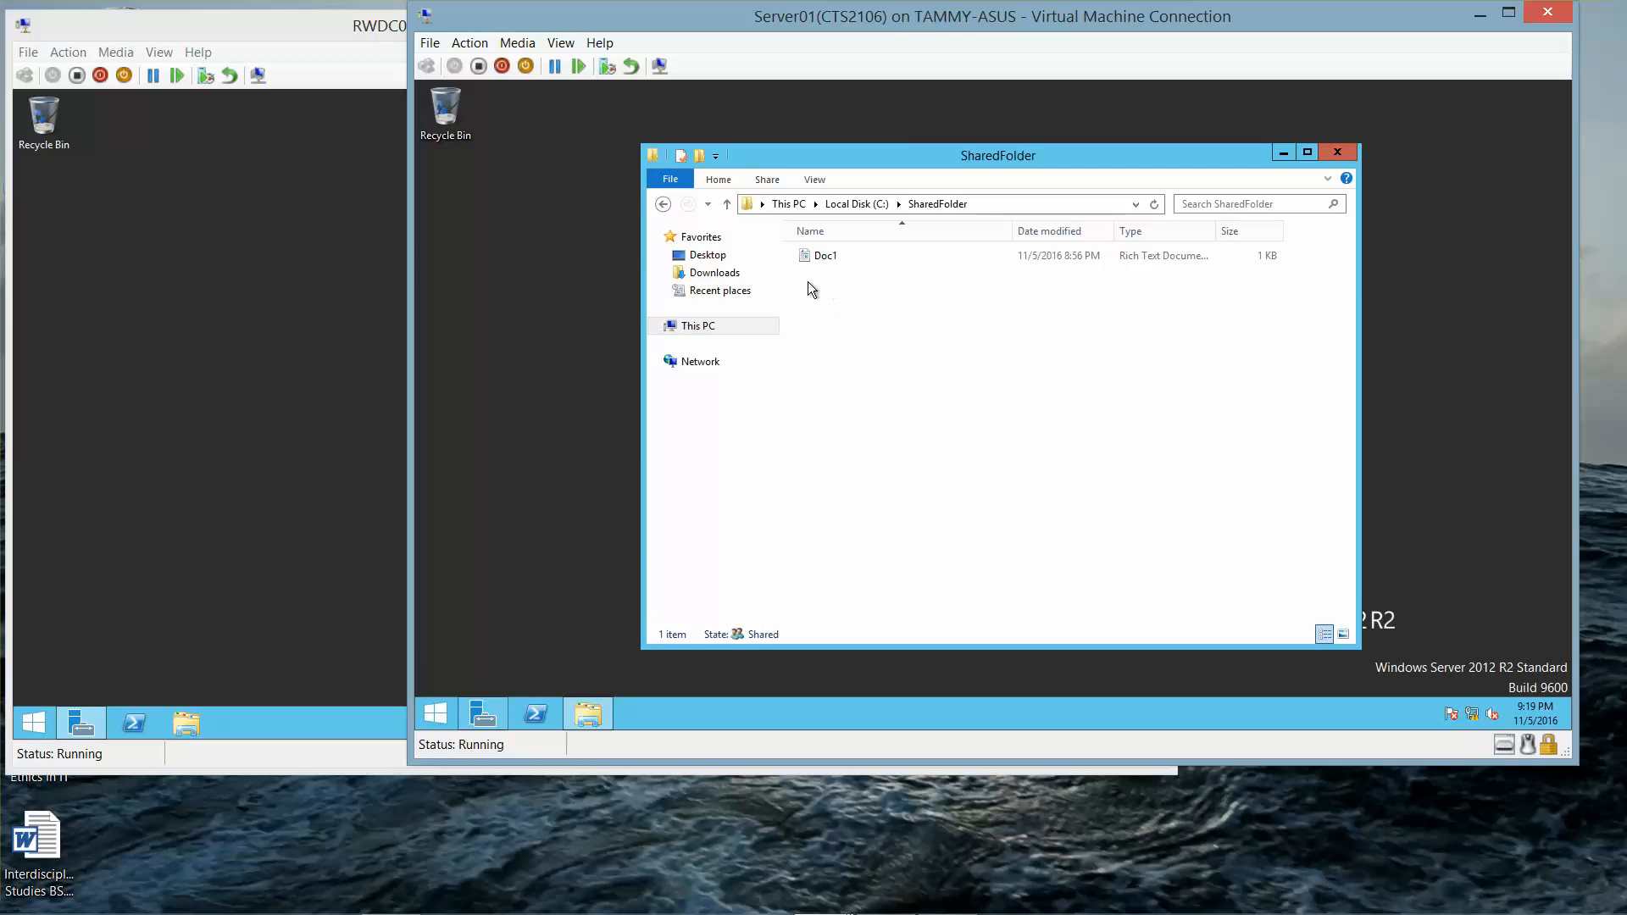
pyautogui.click(664, 204)
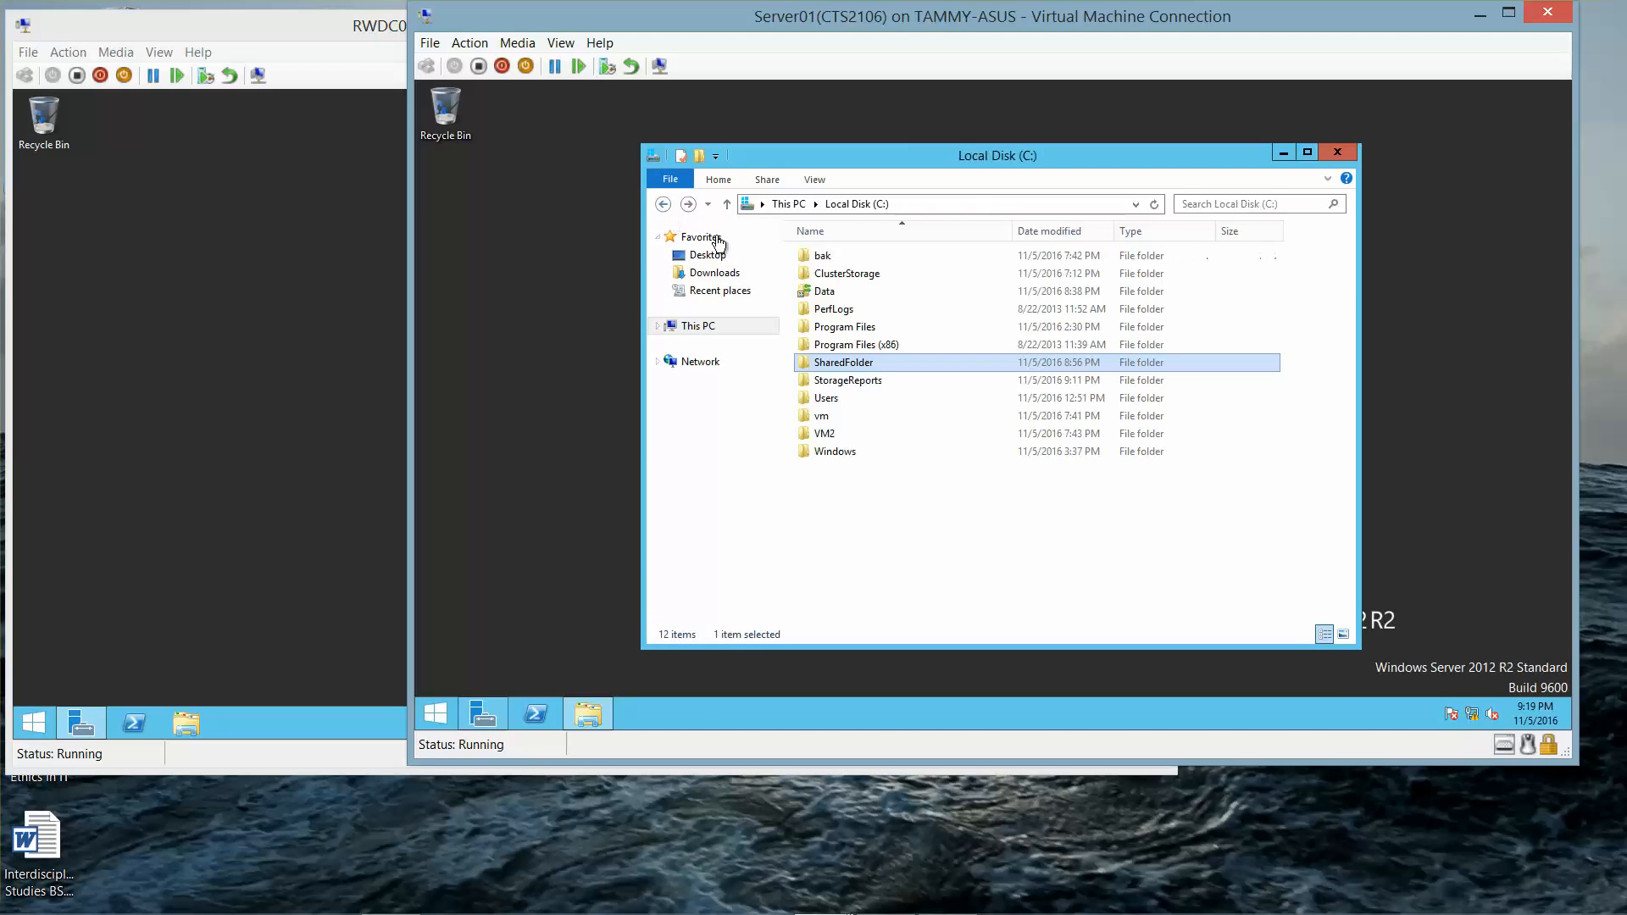
# Open the auditing entries in SharedFolder's advanced security settings and dismiss the session error notification
pyautogui.rightClick(869, 366)
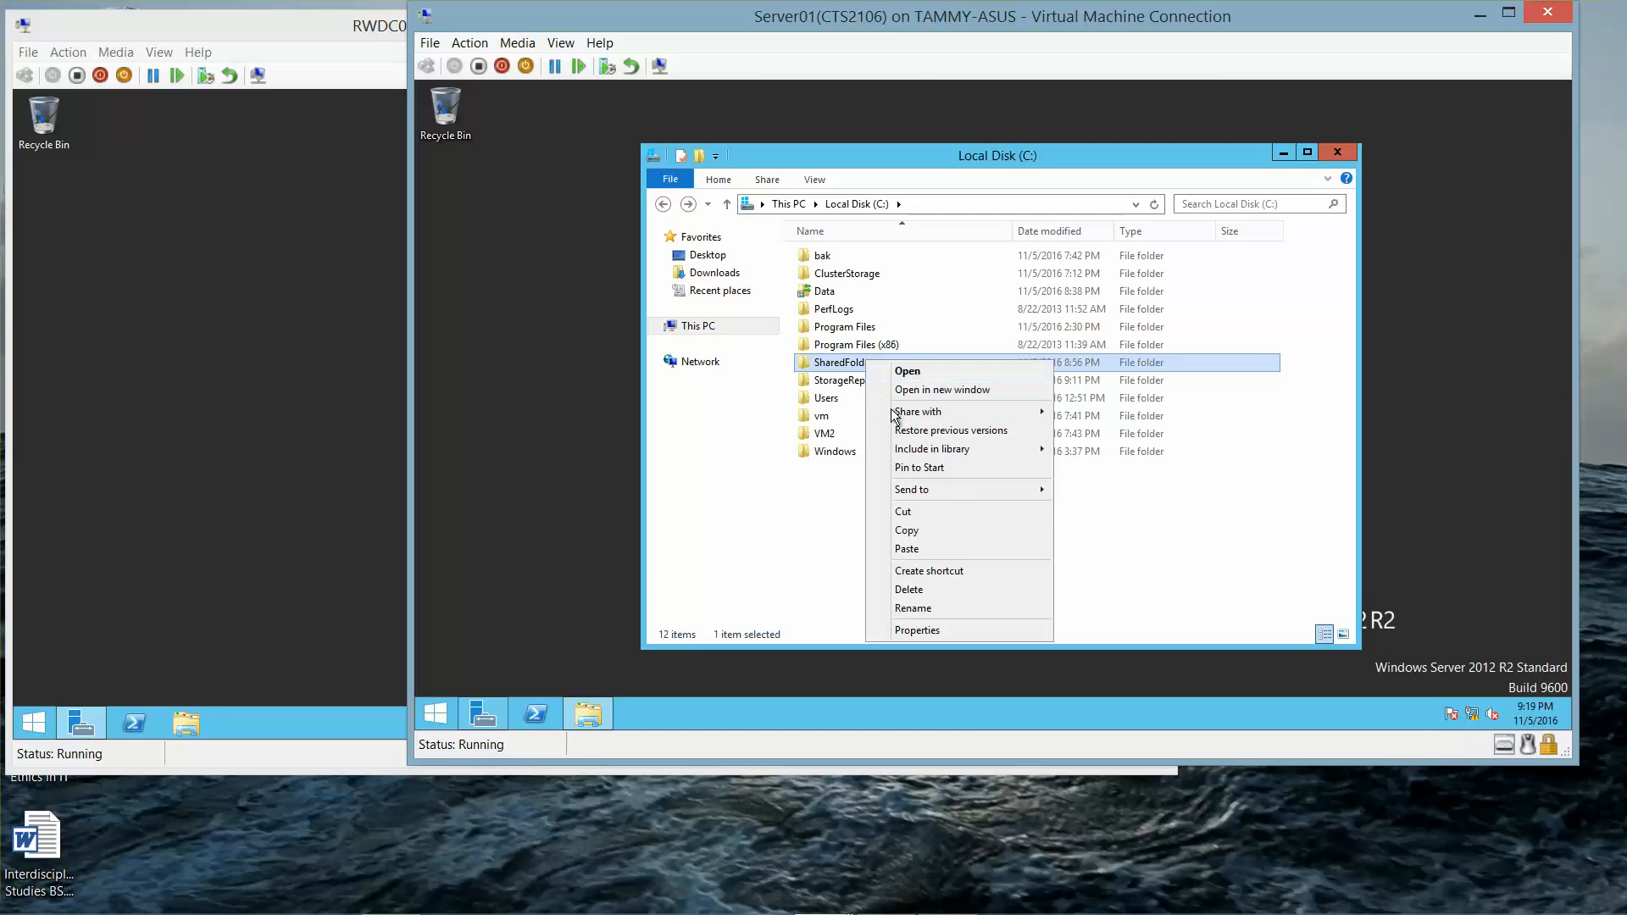
pyautogui.click(936, 633)
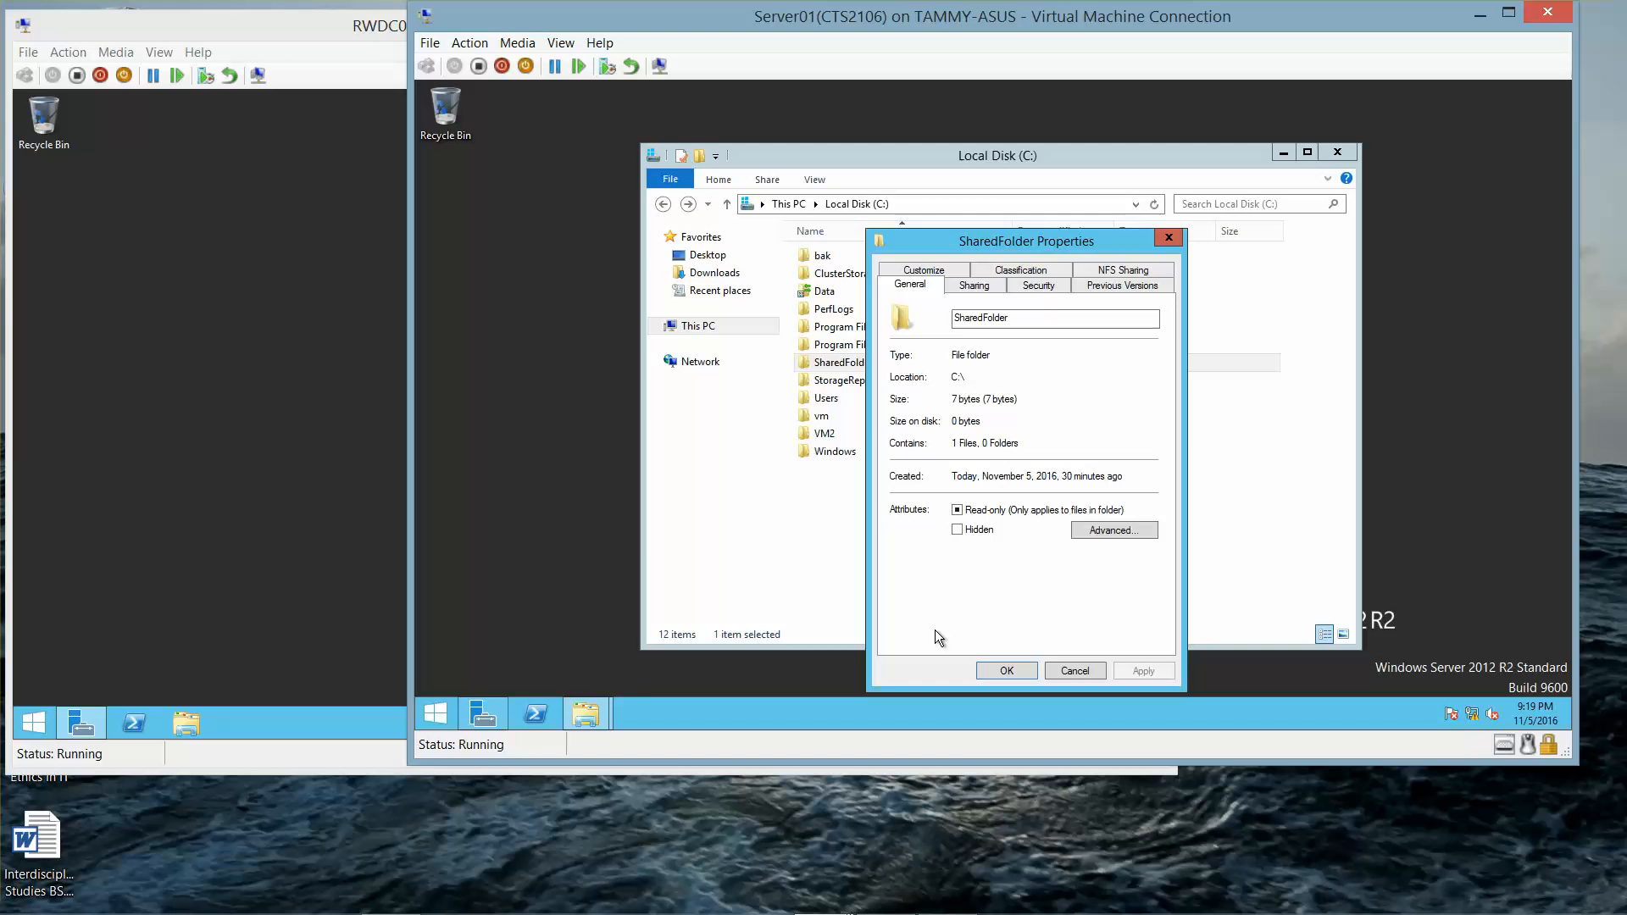
pyautogui.click(1038, 287)
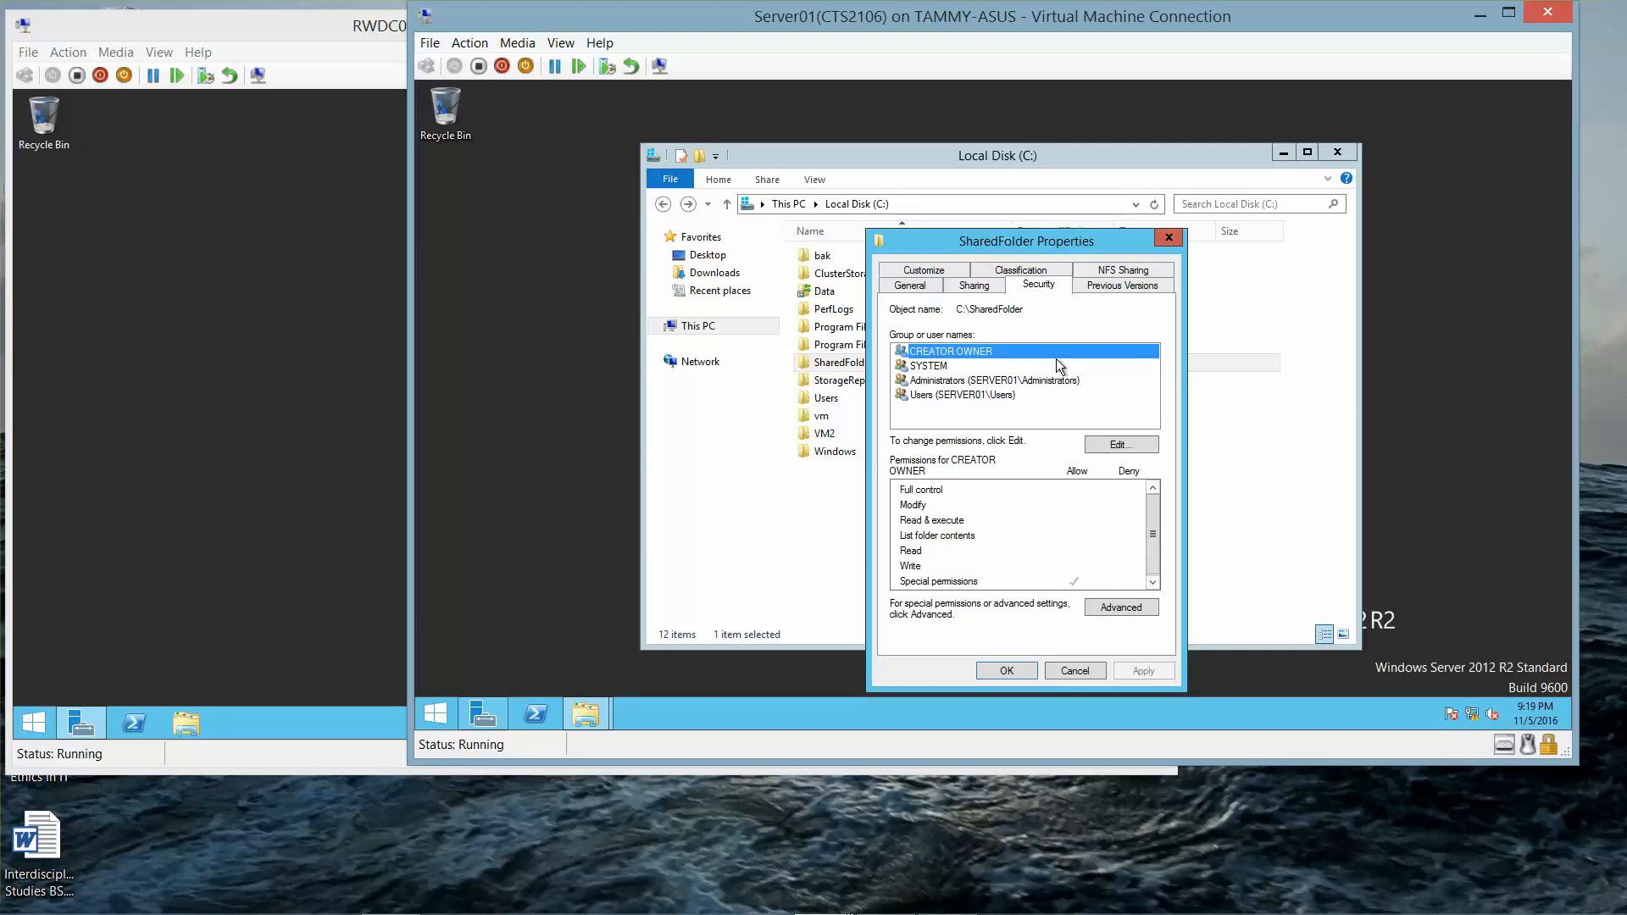
pyautogui.click(1109, 608)
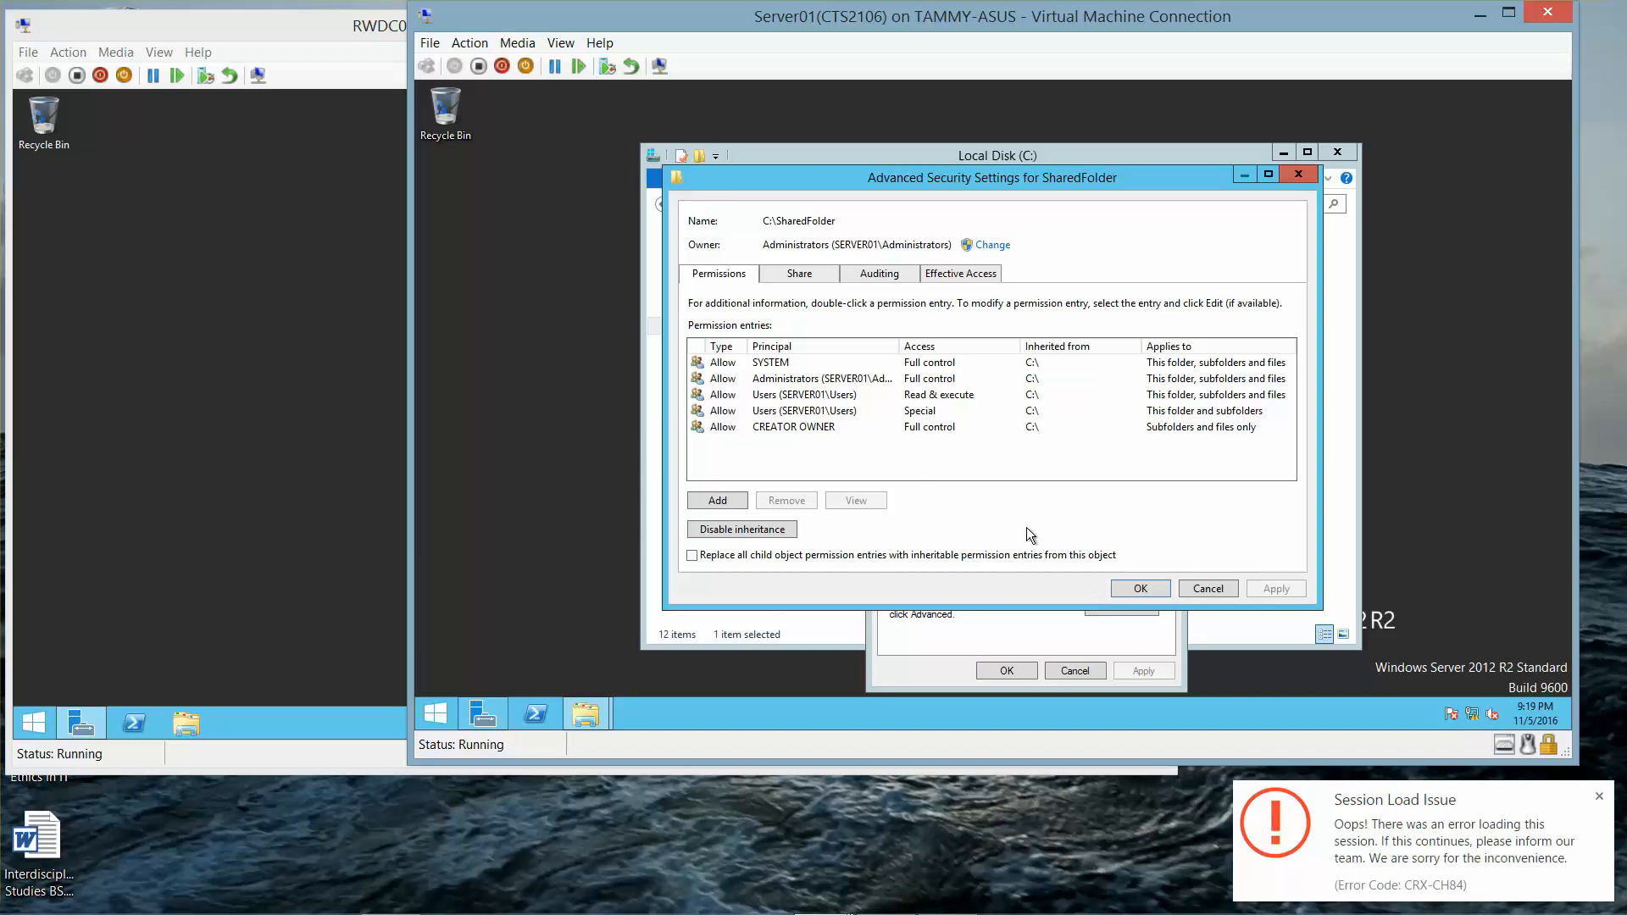
pyautogui.click(876, 276)
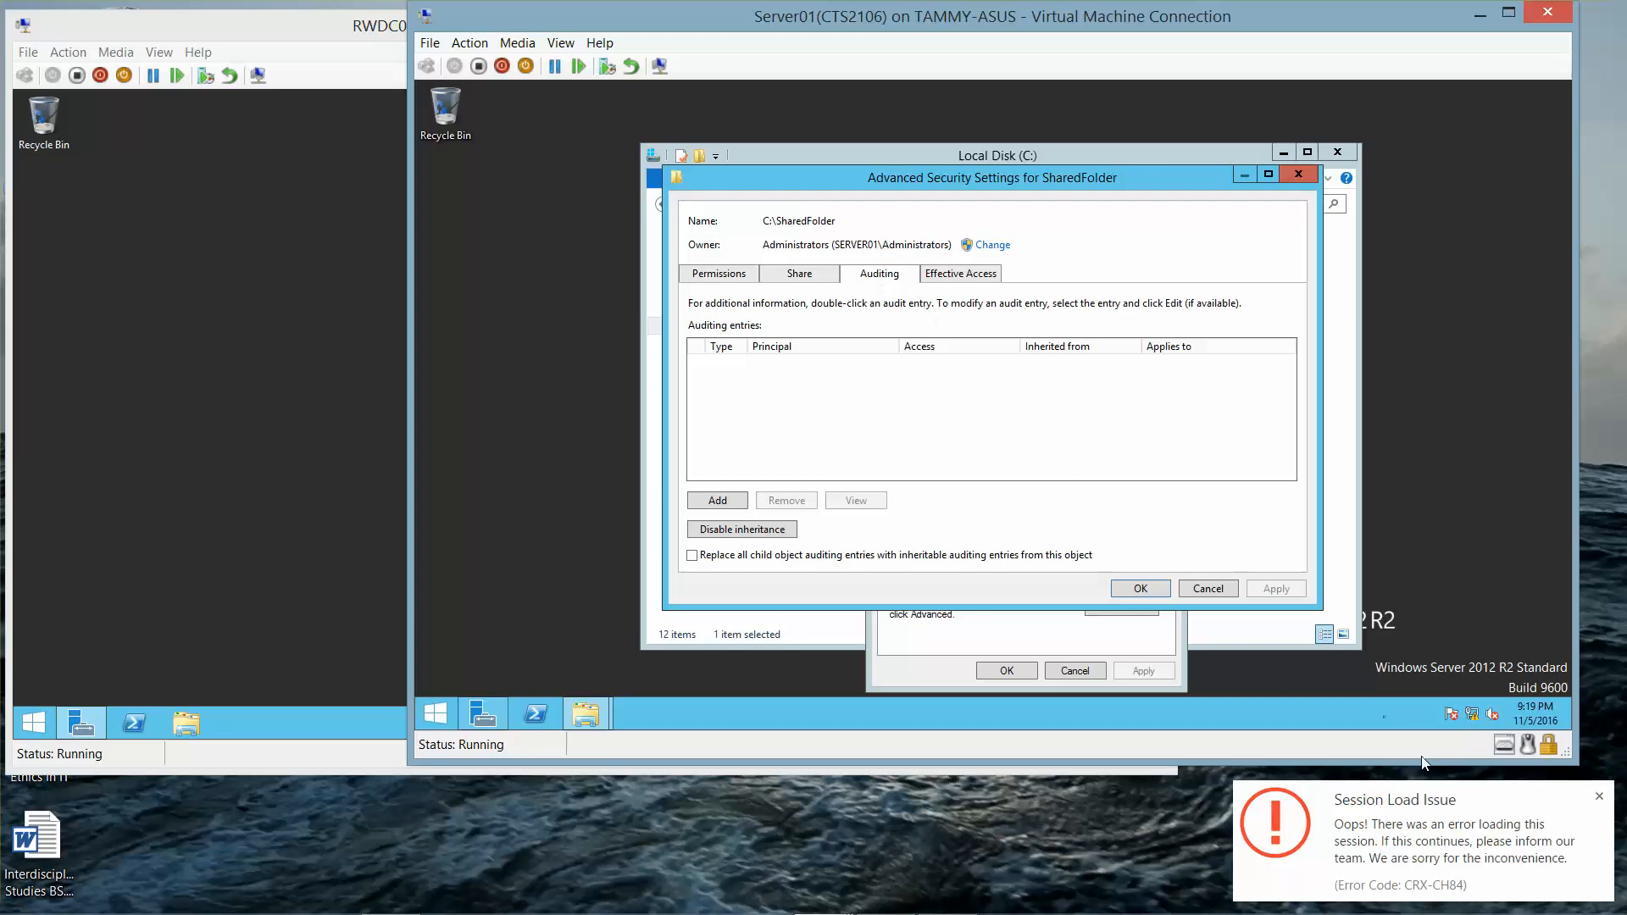
pyautogui.click(1599, 796)
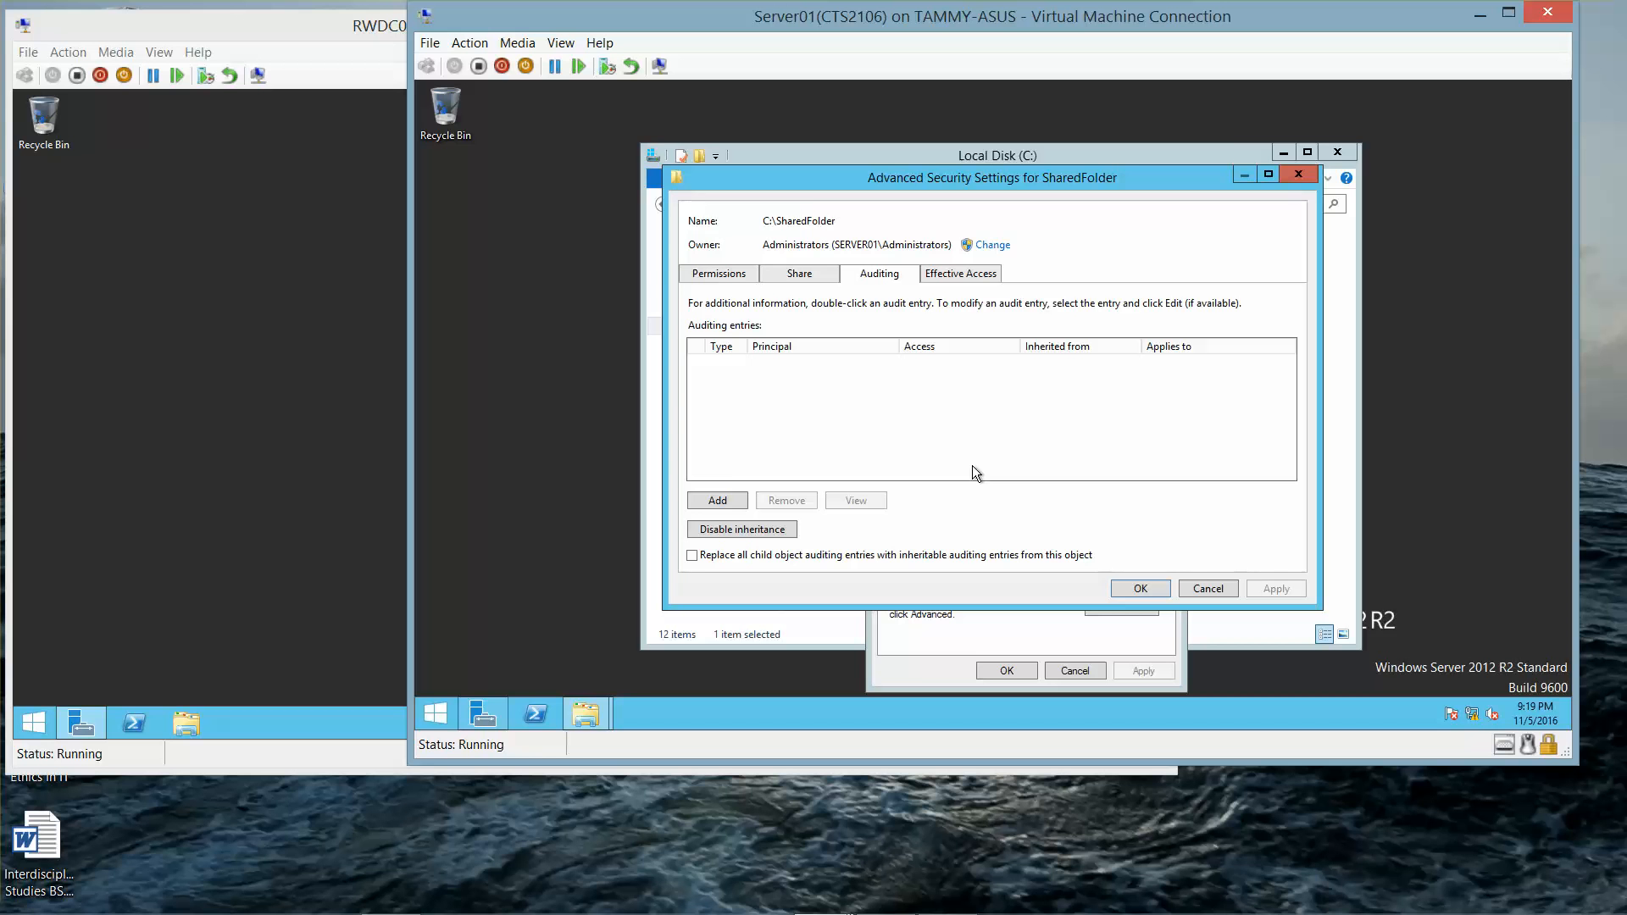
# Add an auditing entry for SharedFolder with Domain Users as the principal
pyautogui.click(719, 498)
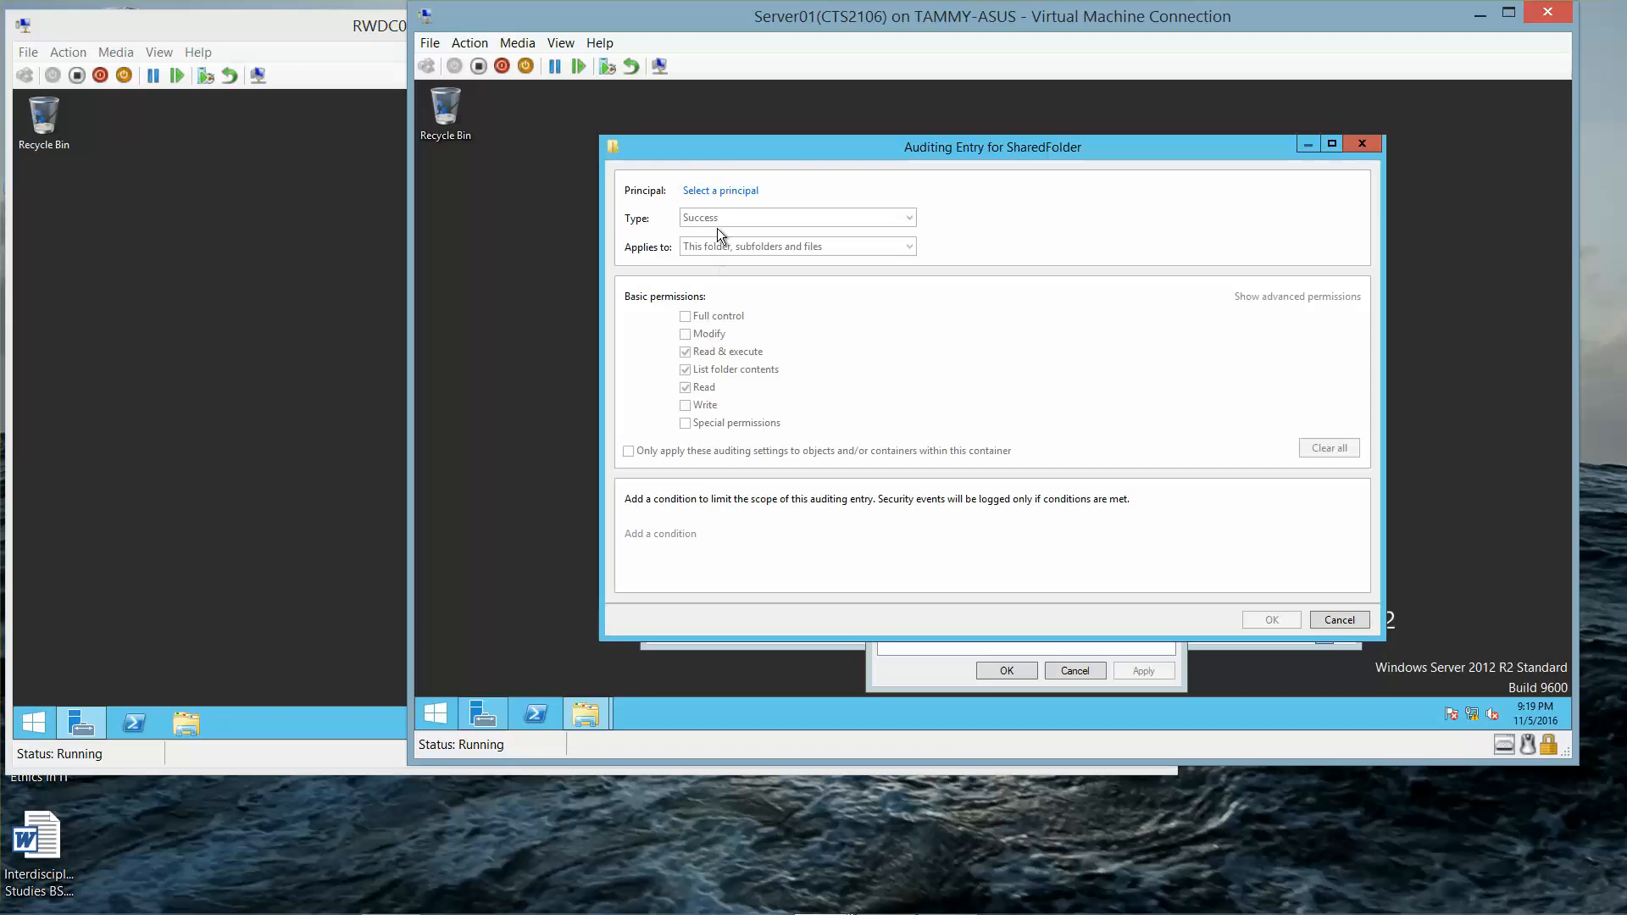
pyautogui.click(723, 194)
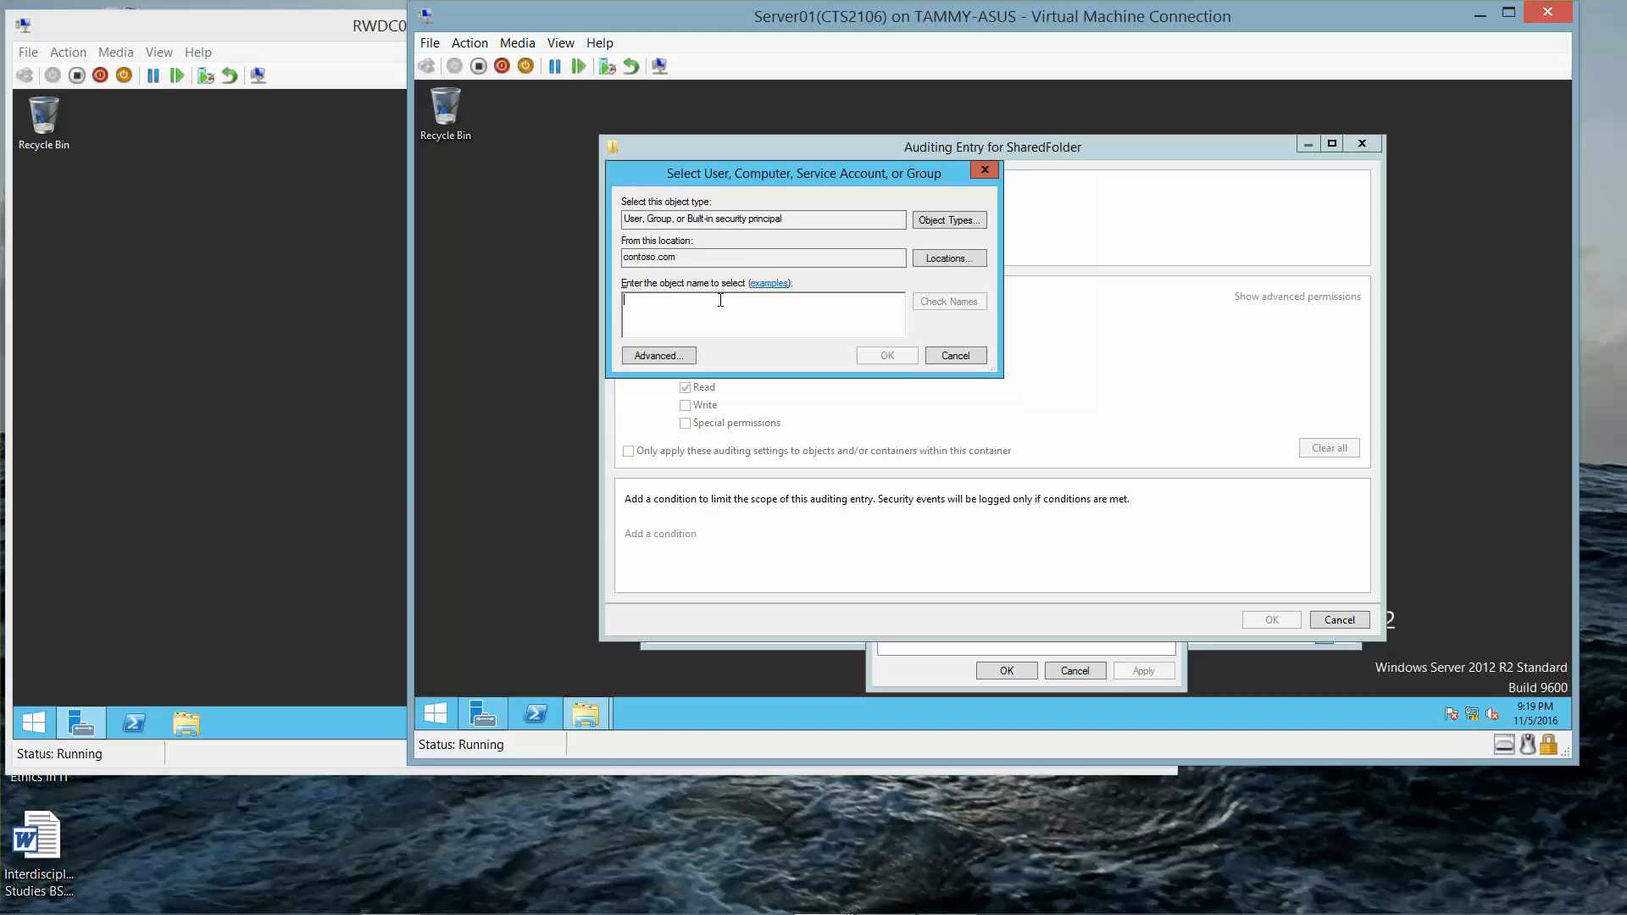
pyautogui.write('domain')
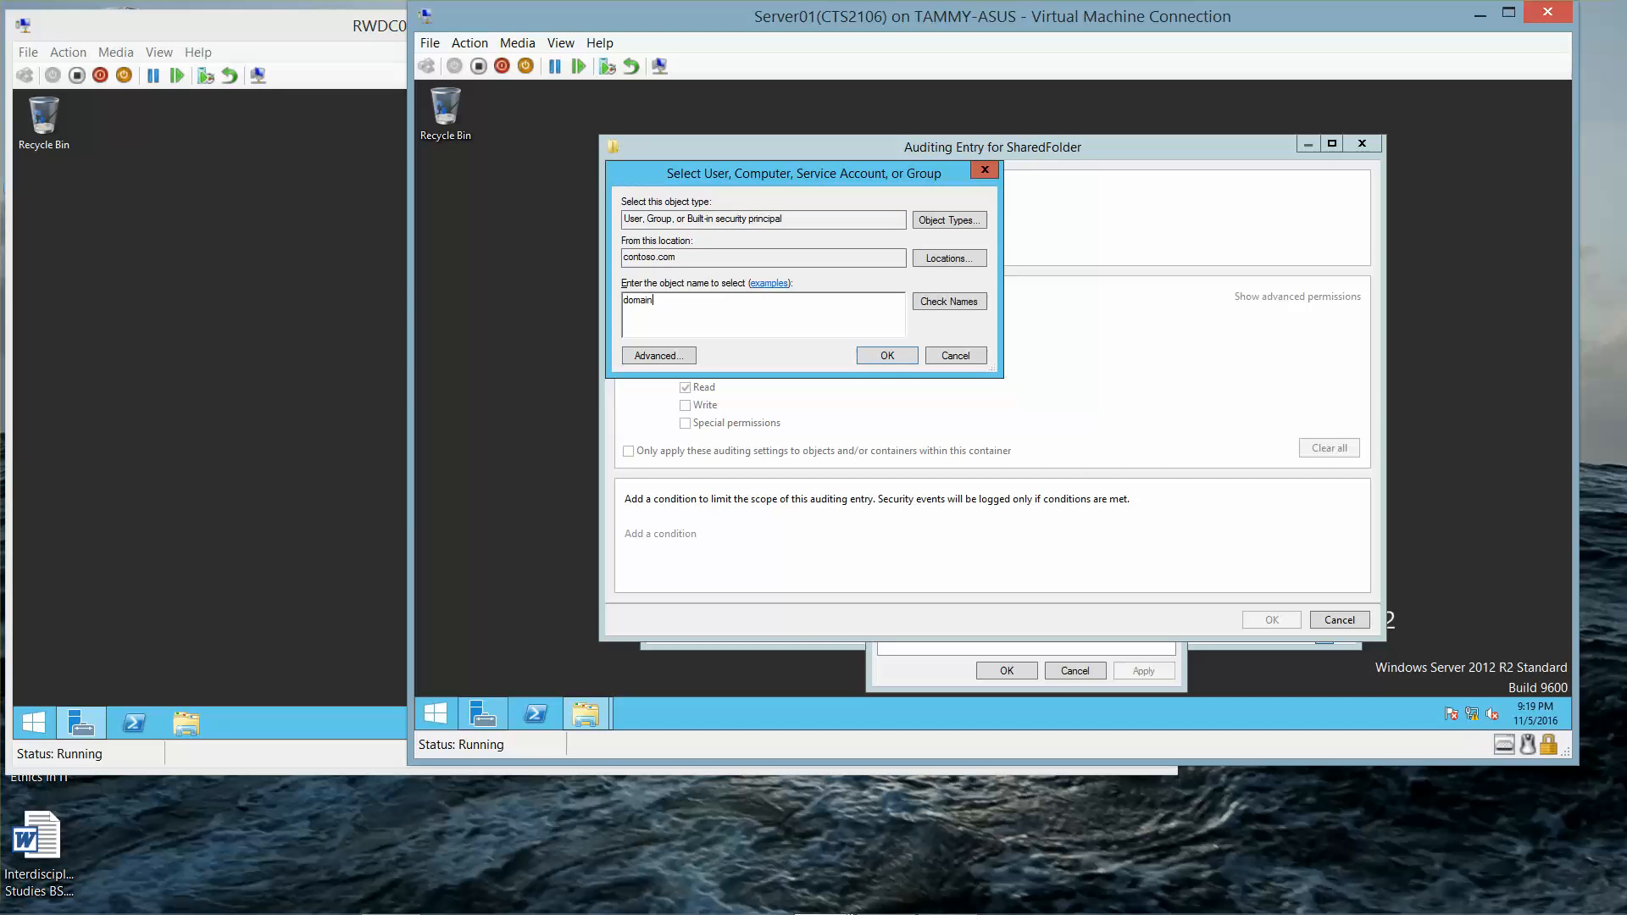
pyautogui.write(' users')
pyautogui.click(869, 355)
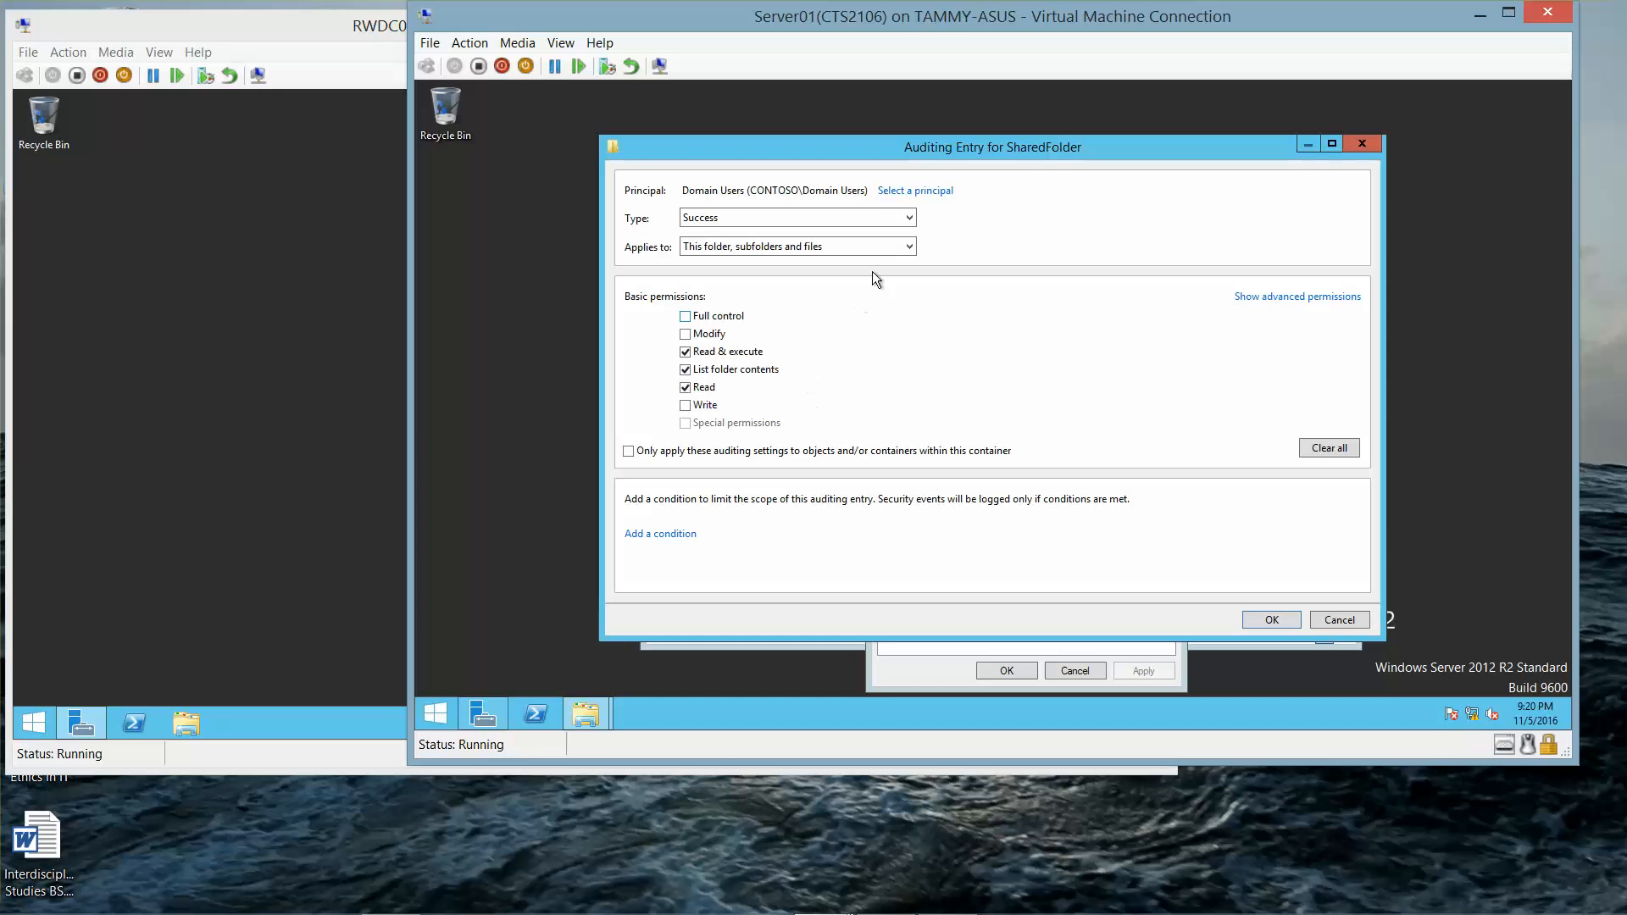
# Set the auditing entry's type to All, keeping it applied to this folder, subfolders and files
pyautogui.click(912, 213)
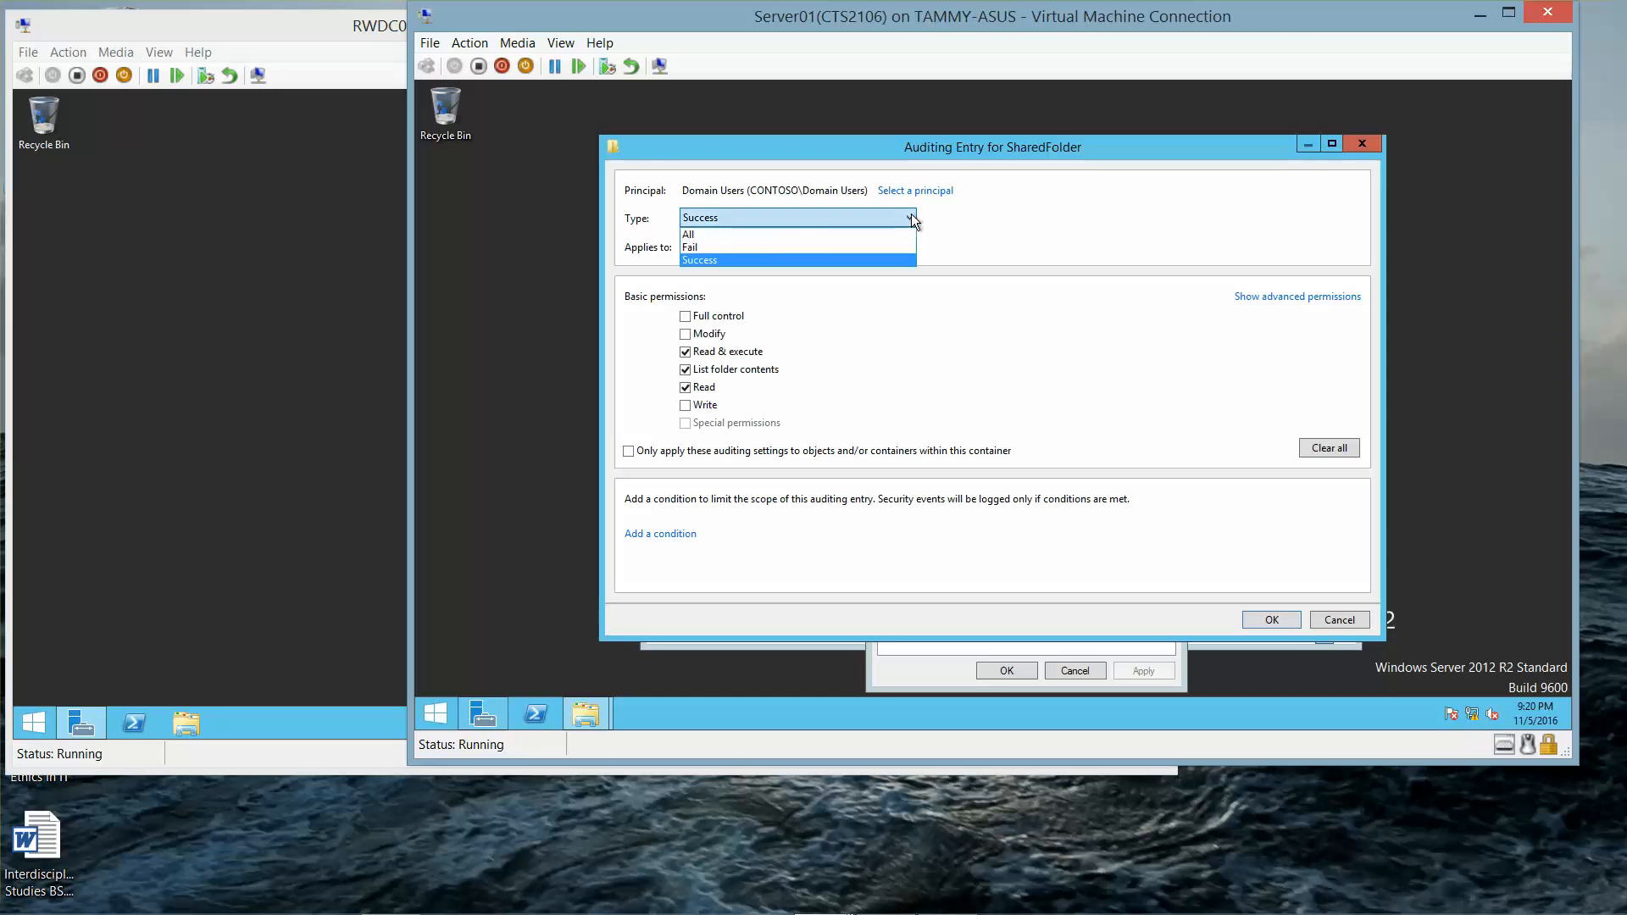
pyautogui.click(755, 237)
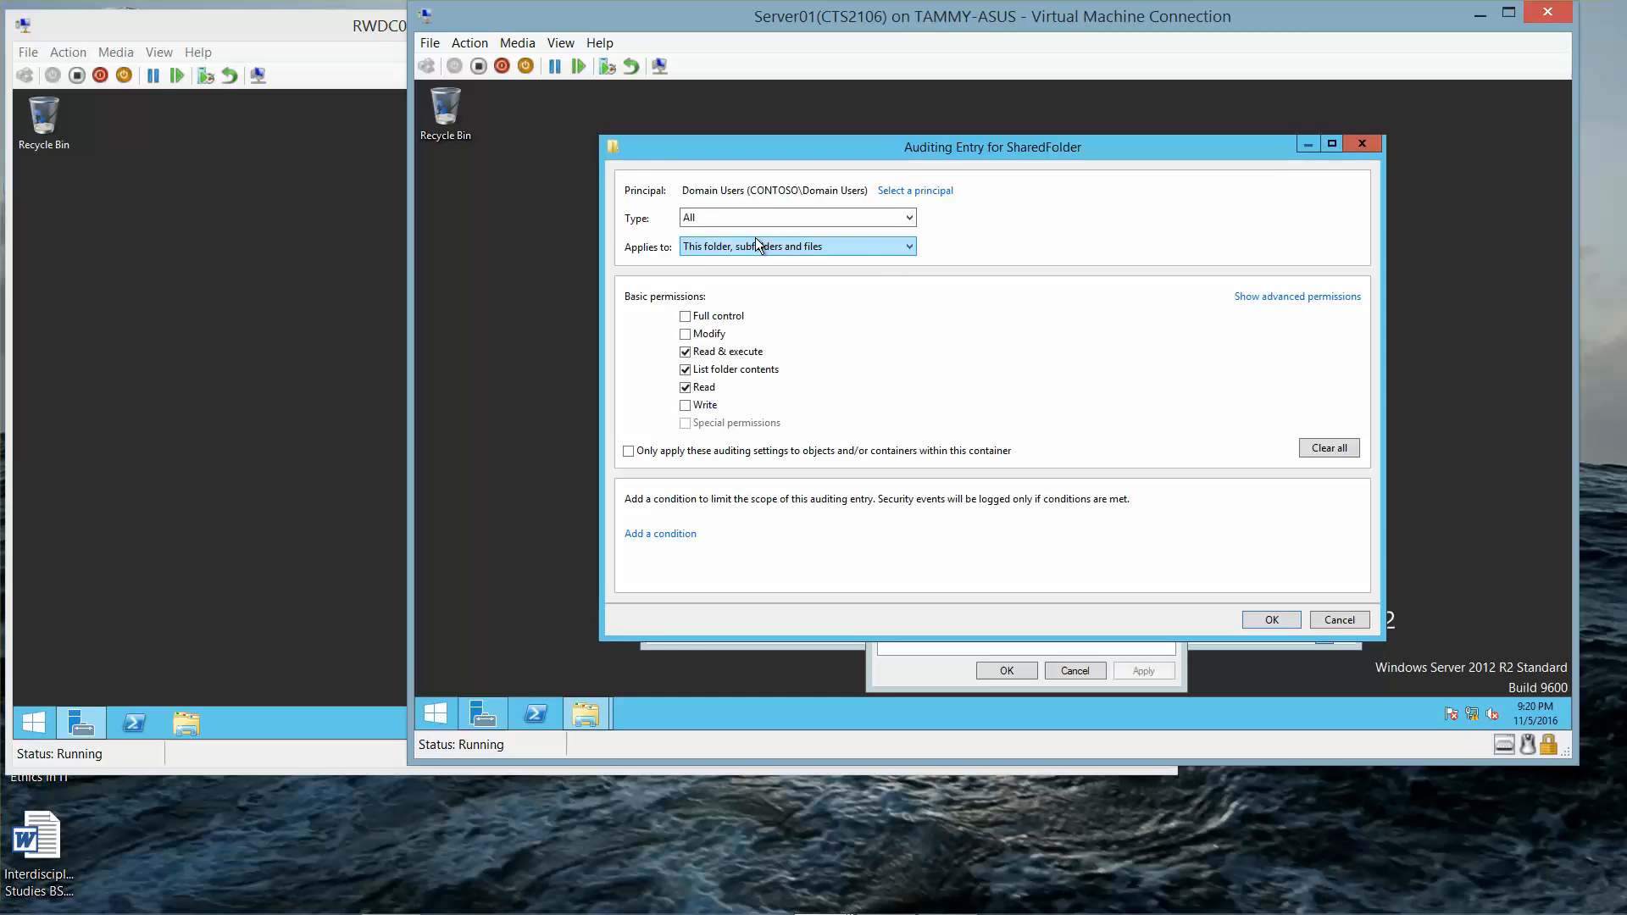
pyautogui.click(774, 244)
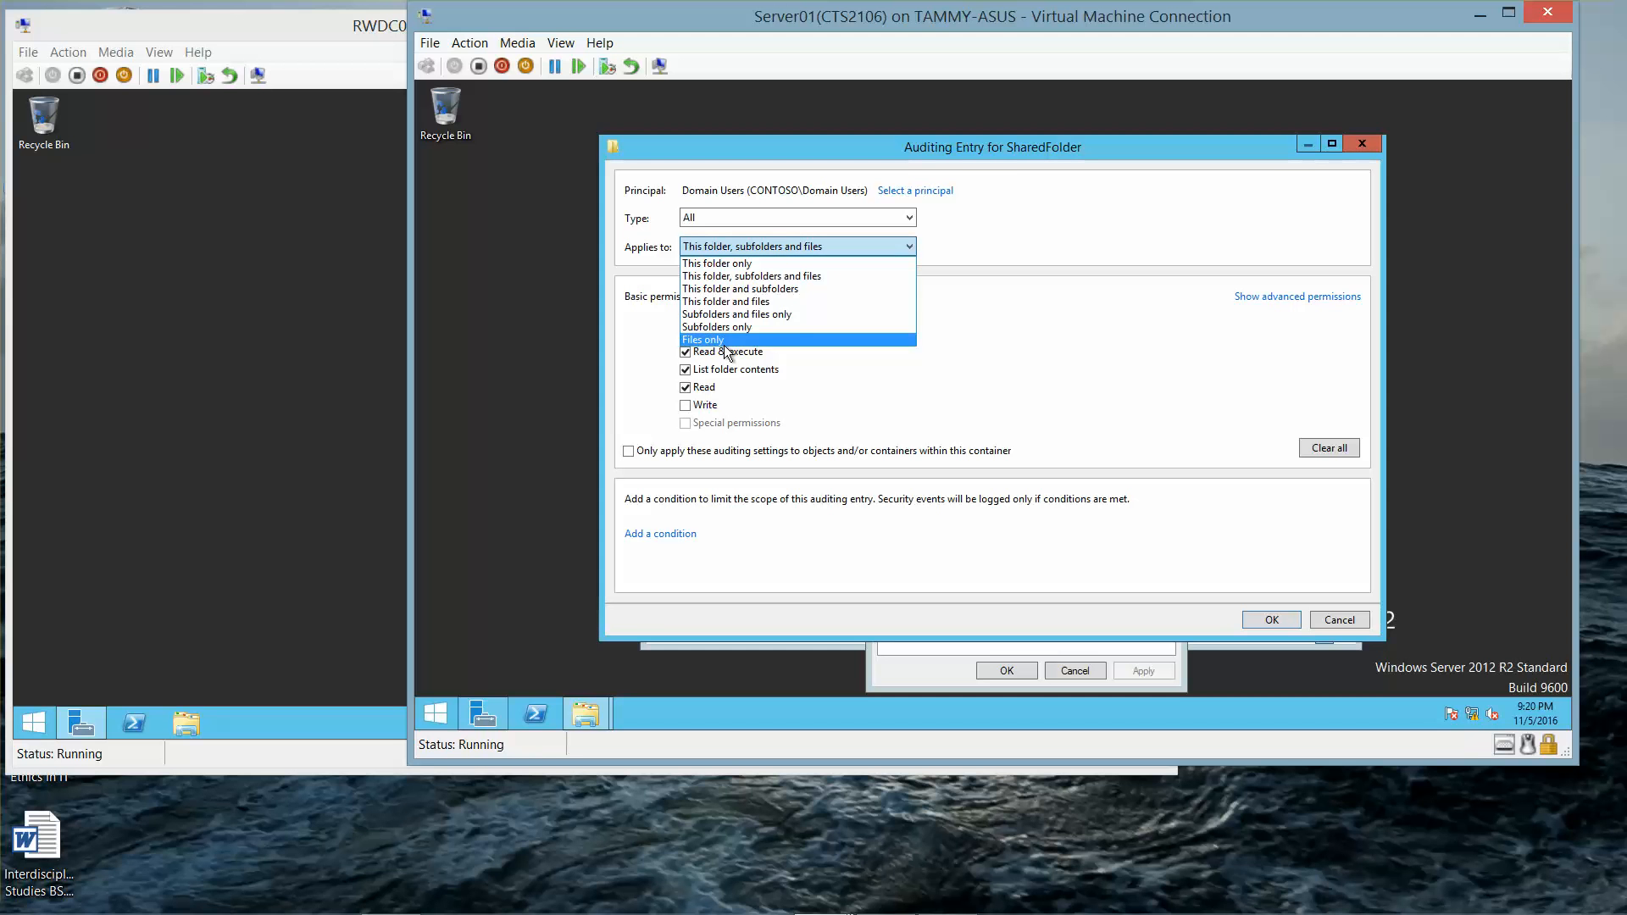
pyautogui.click(746, 241)
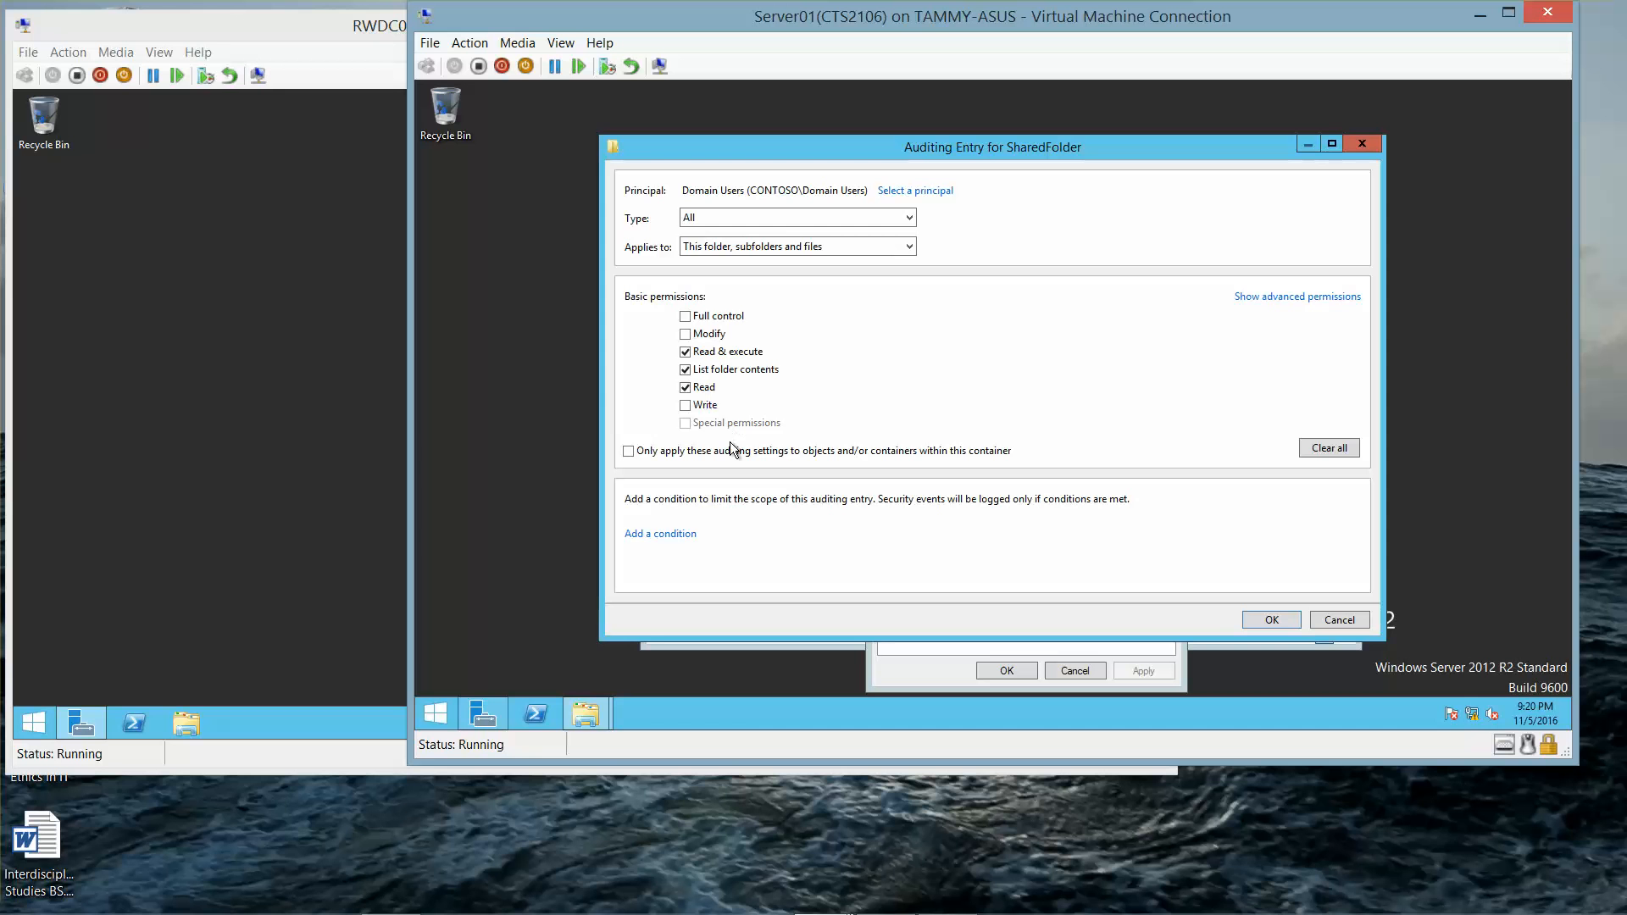
# Audit Full control, replace all child object auditing entries with inheritable ones, and save SharedFolder's security settings
pyautogui.click(685, 317)
pyautogui.click(1264, 621)
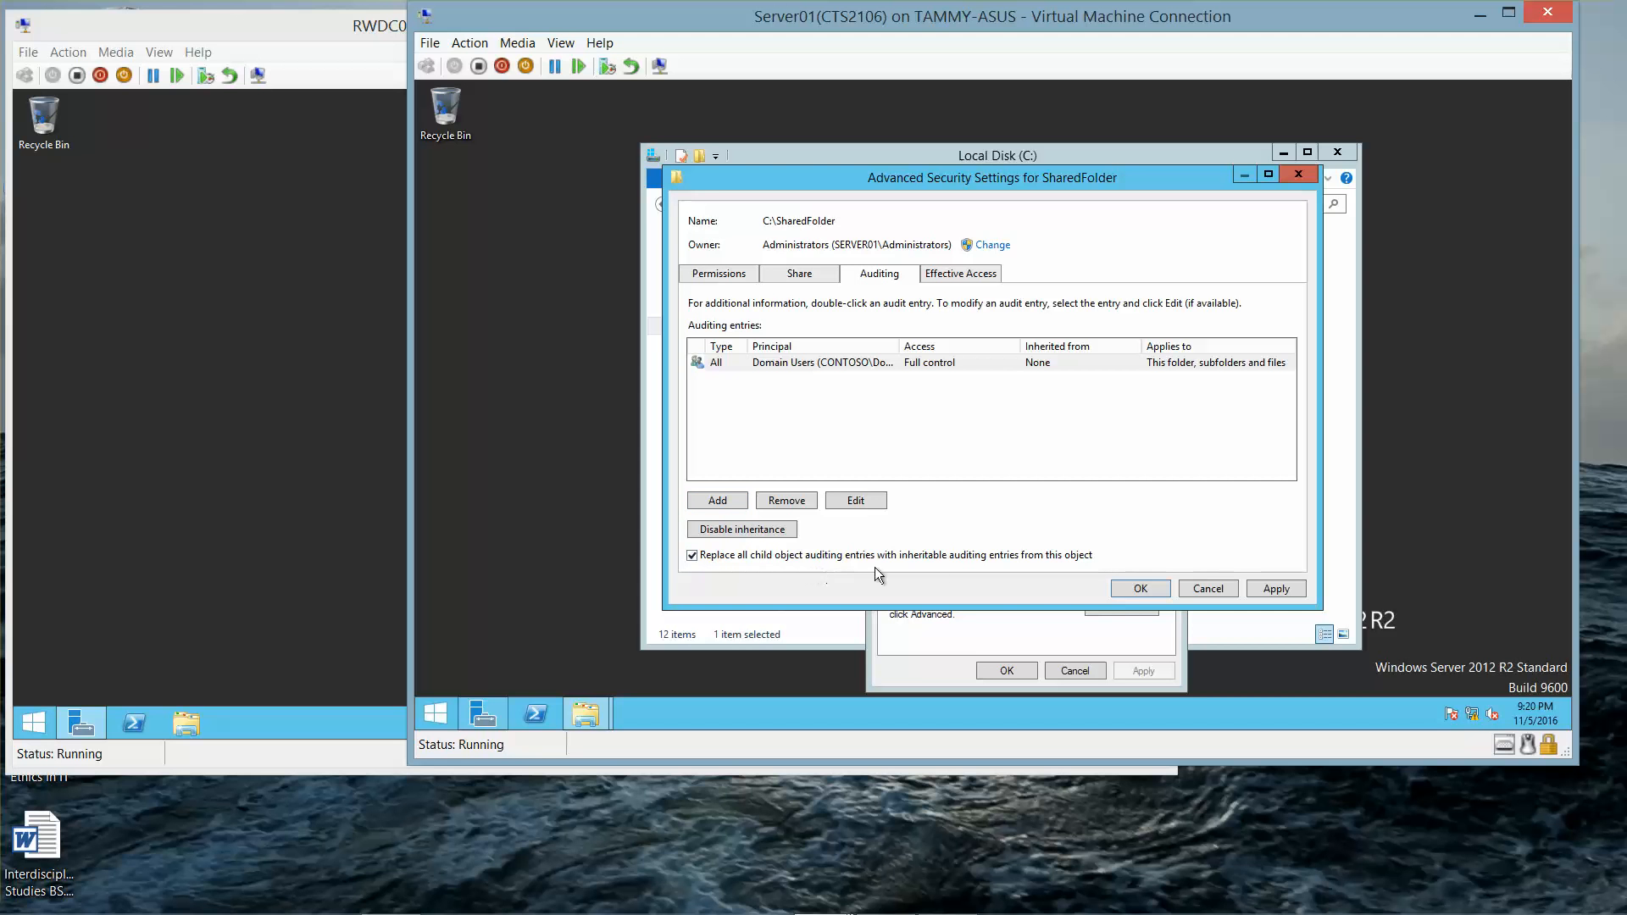
pyautogui.click(1129, 588)
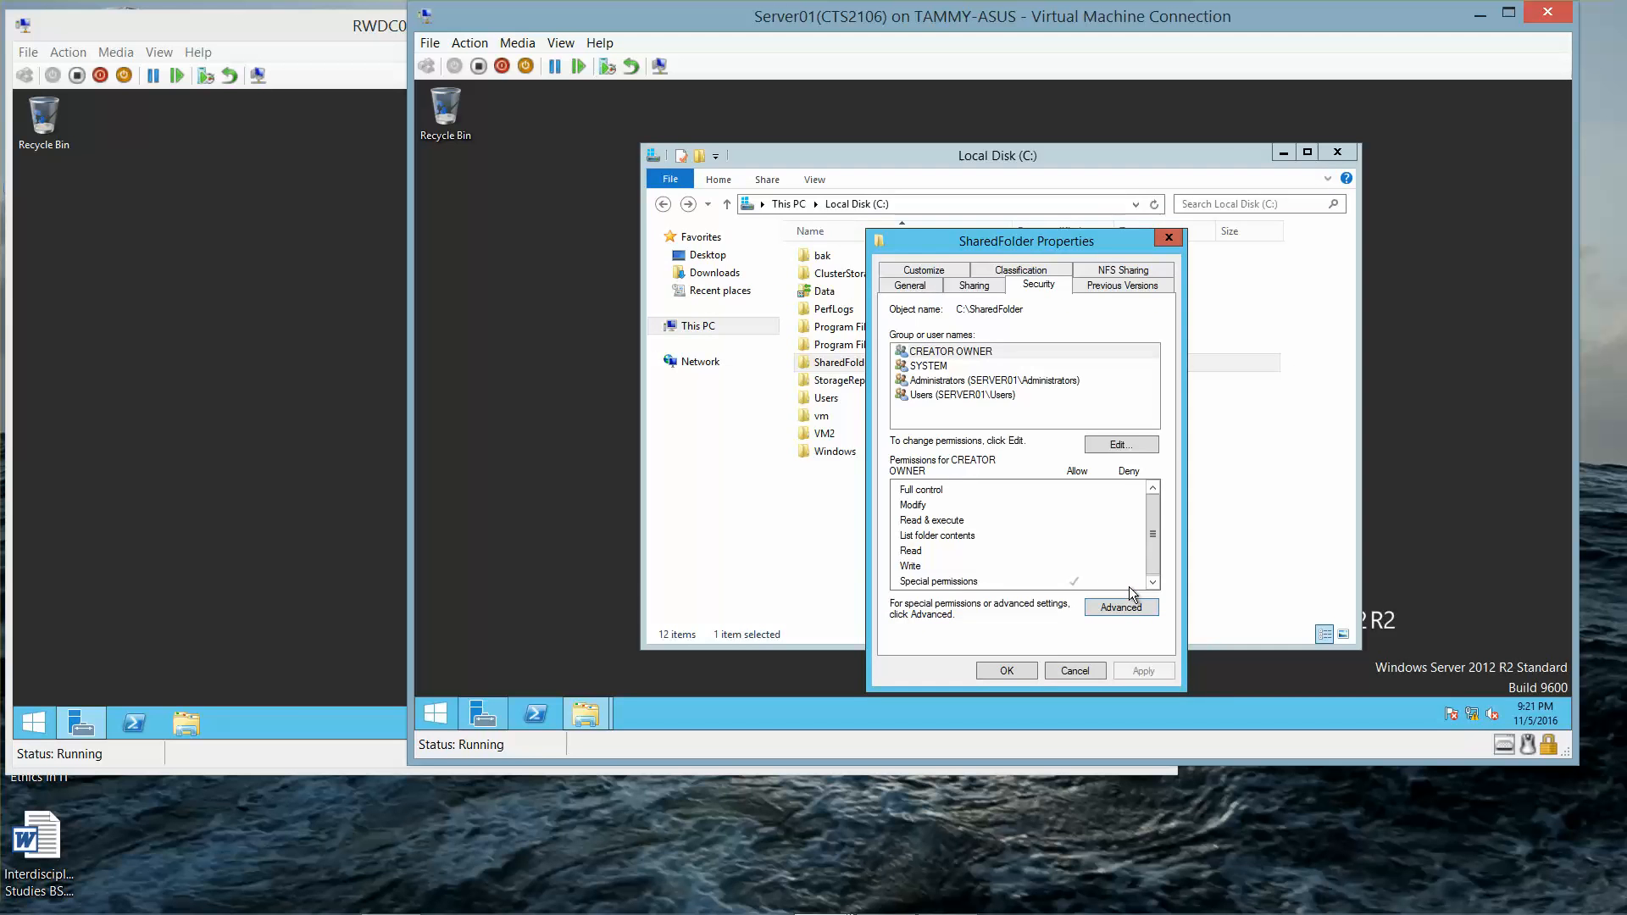
pyautogui.click(1007, 671)
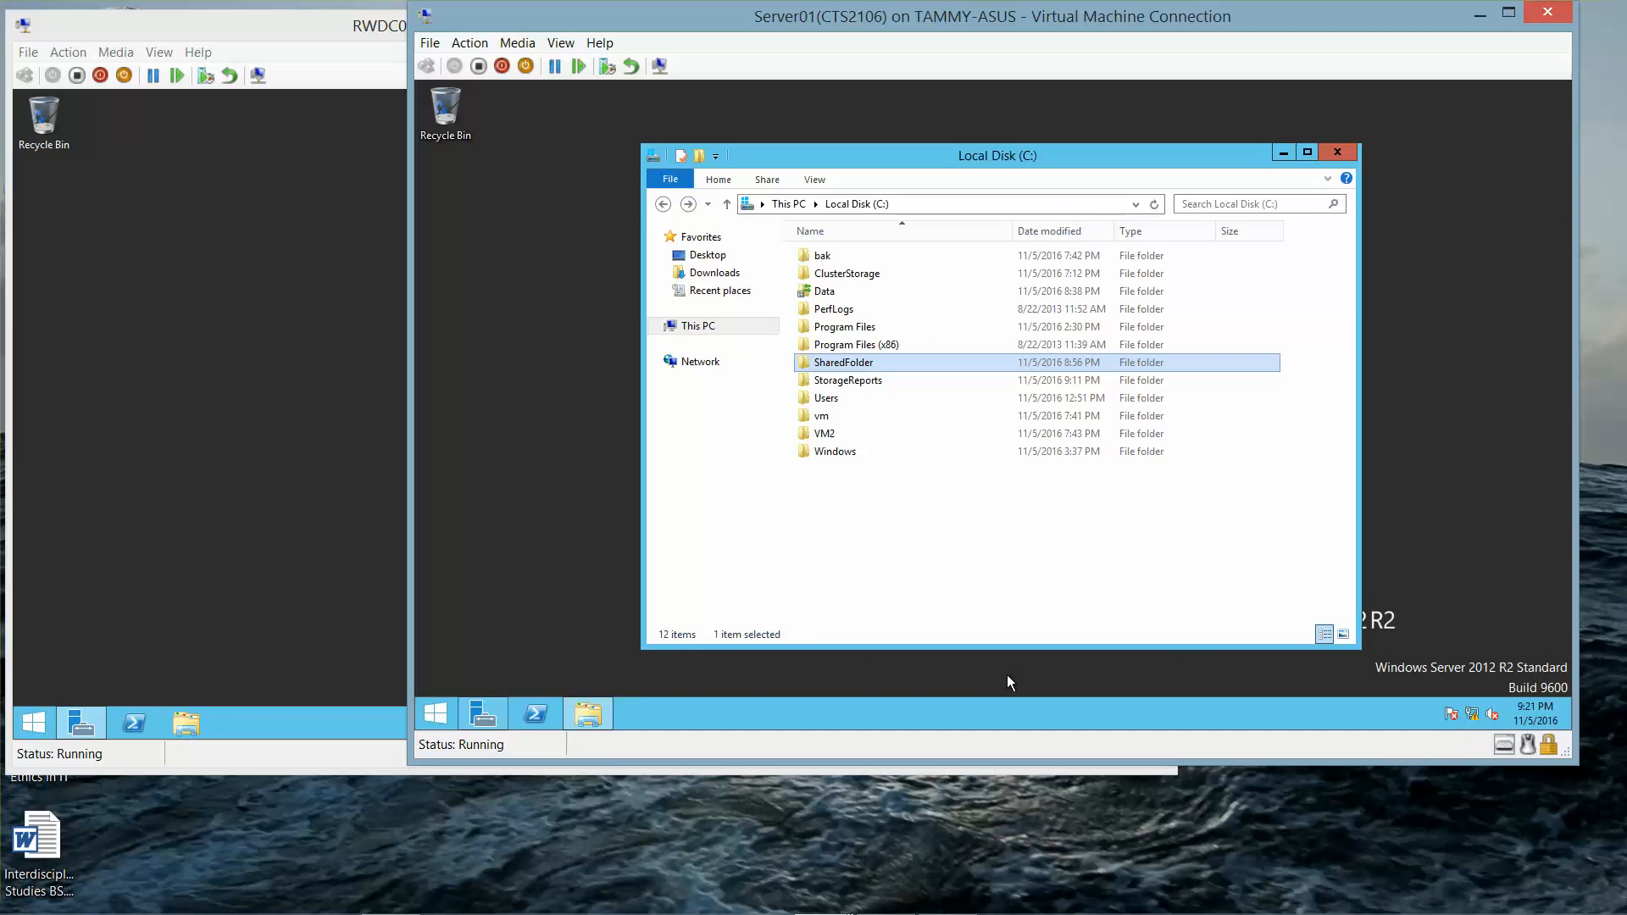
# Run gpupdate /force in an administrator Command Prompt on Server01, then close it
pyautogui.rightClick(445, 714)
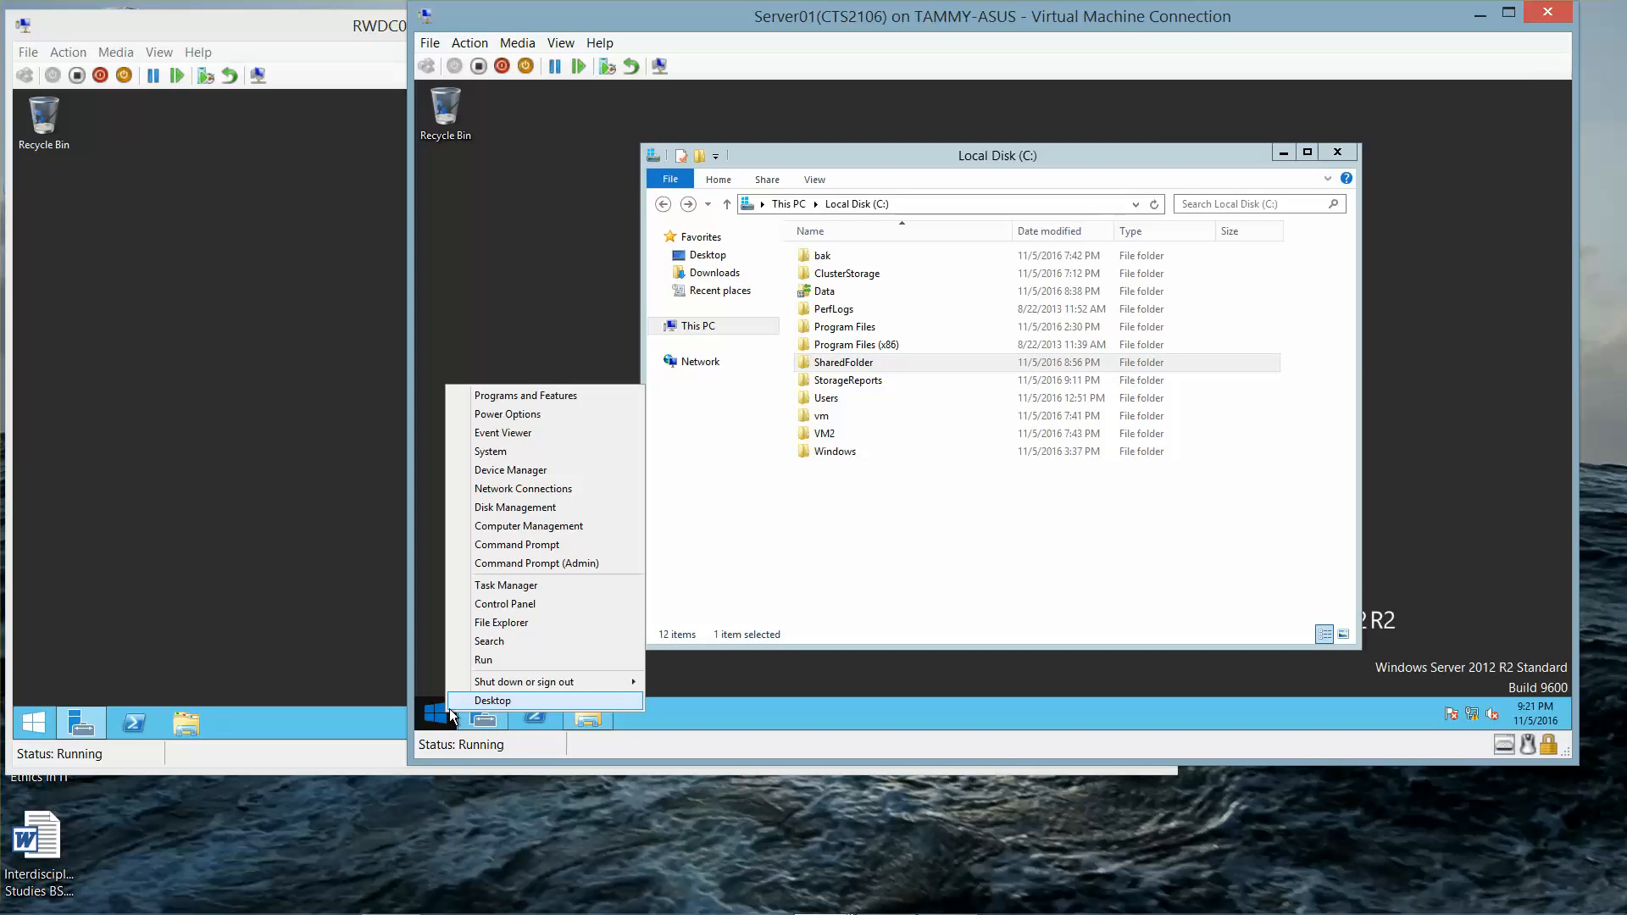
pyautogui.click(541, 566)
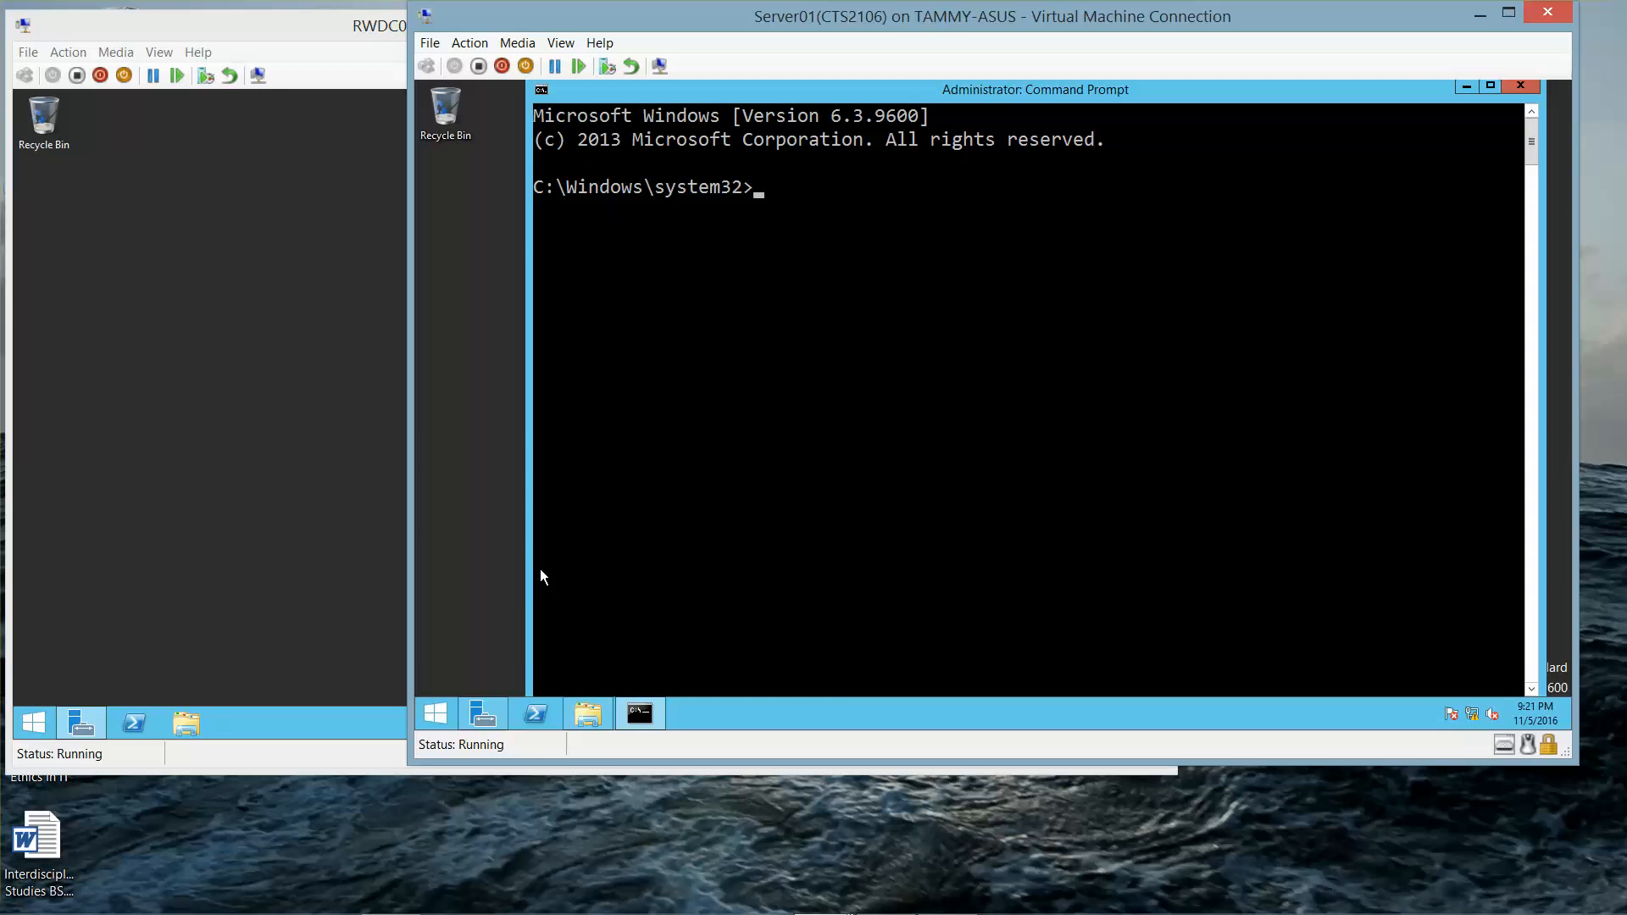
pyautogui.write('gpupdate /force')
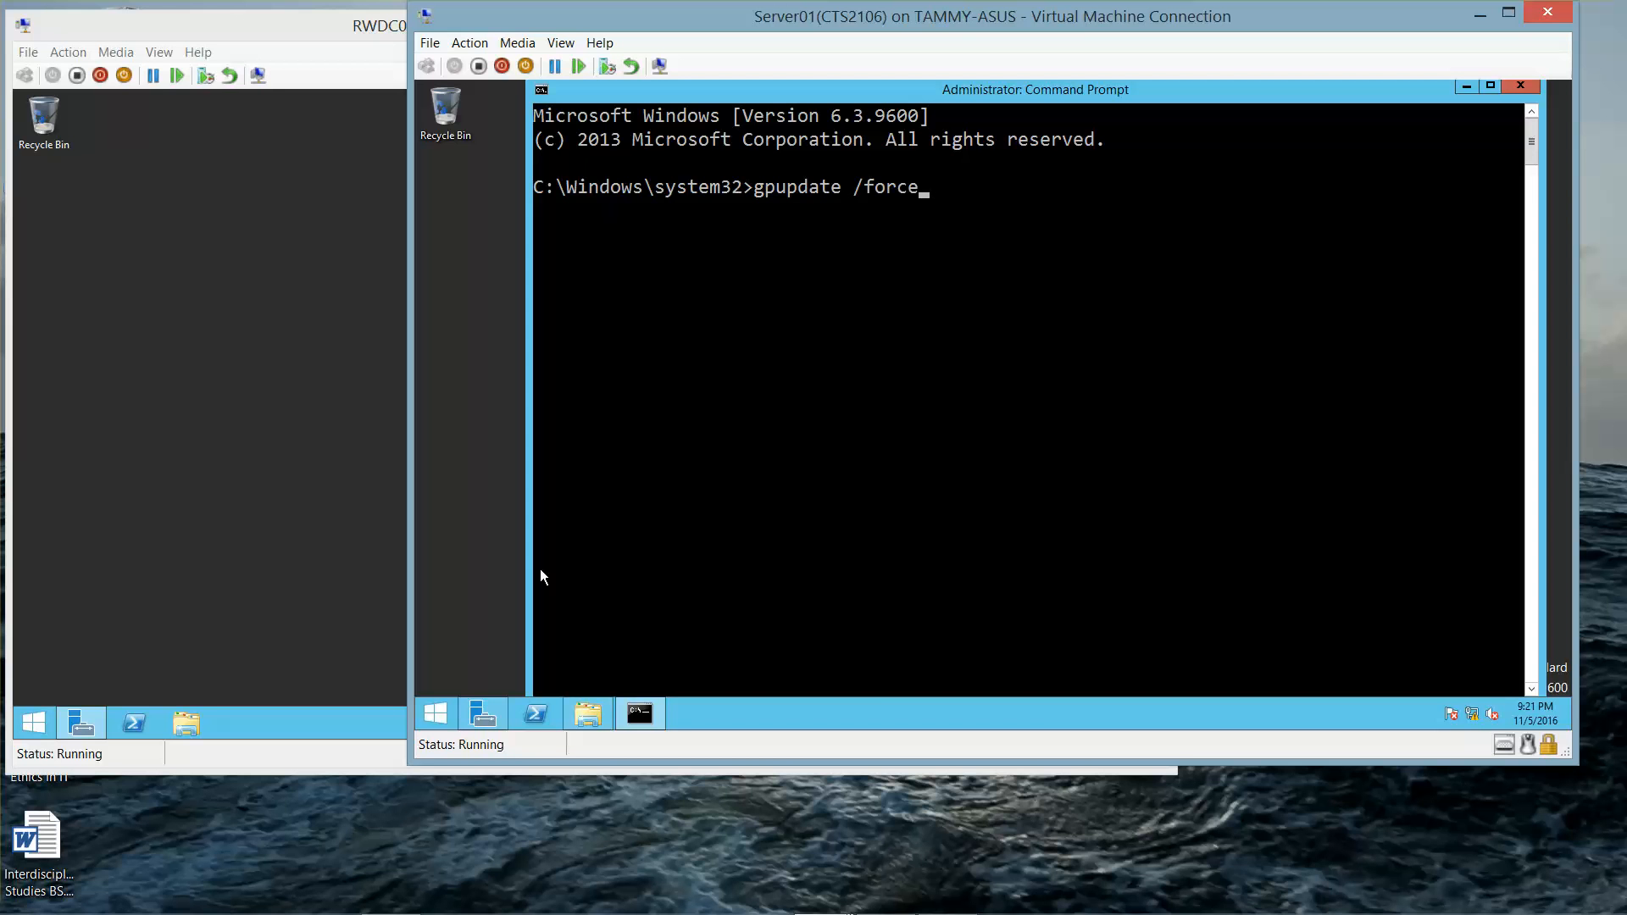
pyautogui.press('Return')
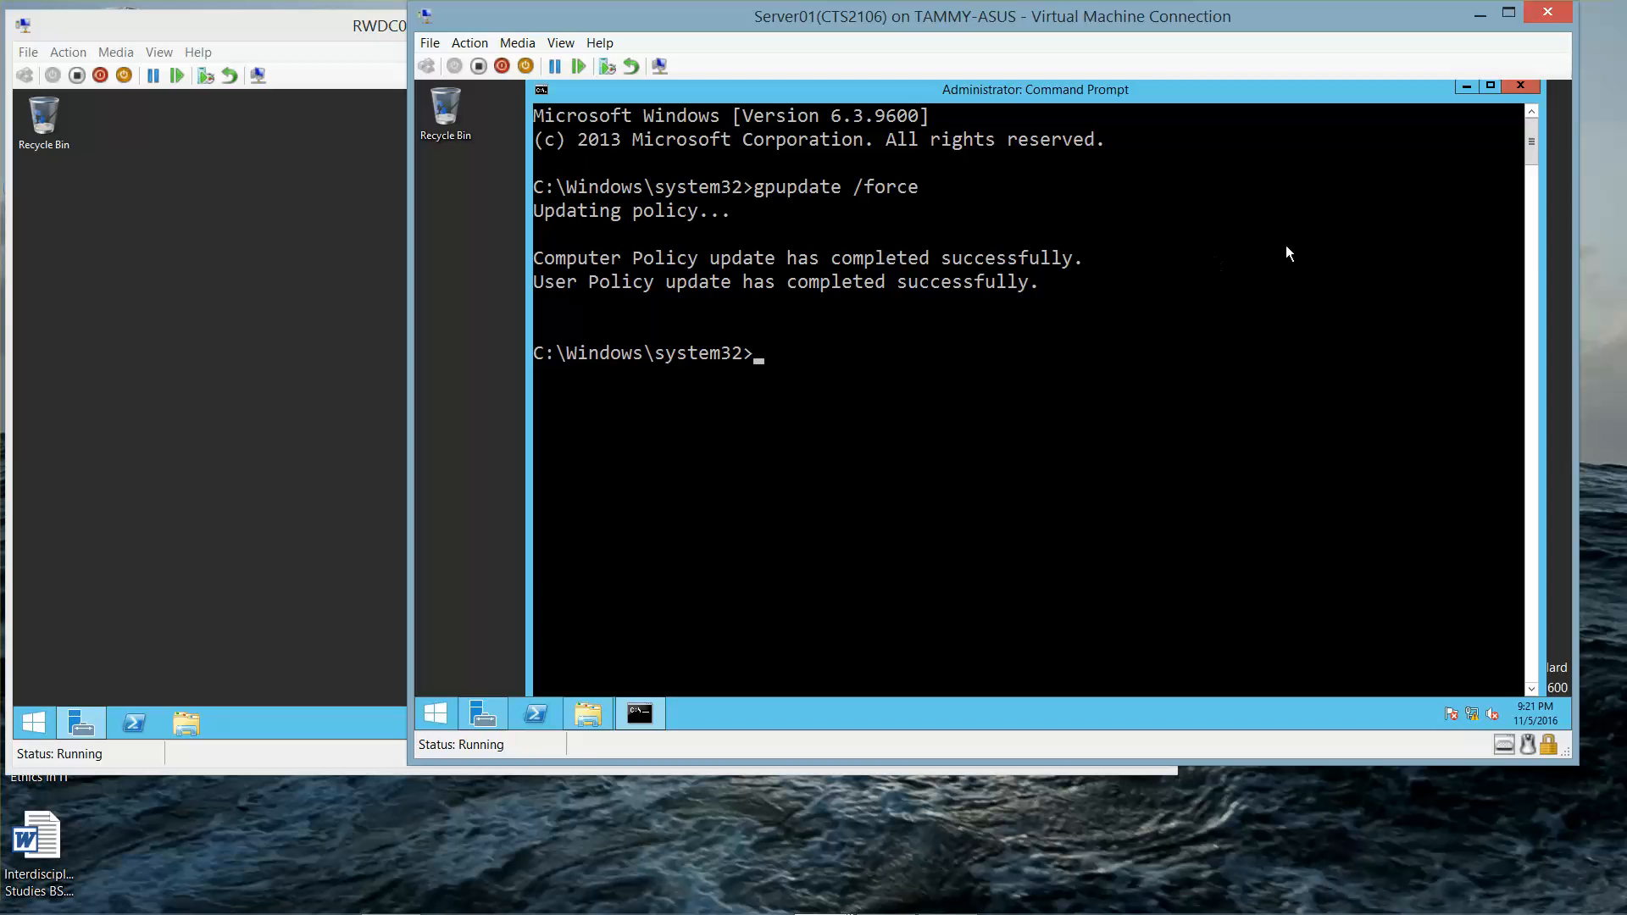
pyautogui.click(1517, 84)
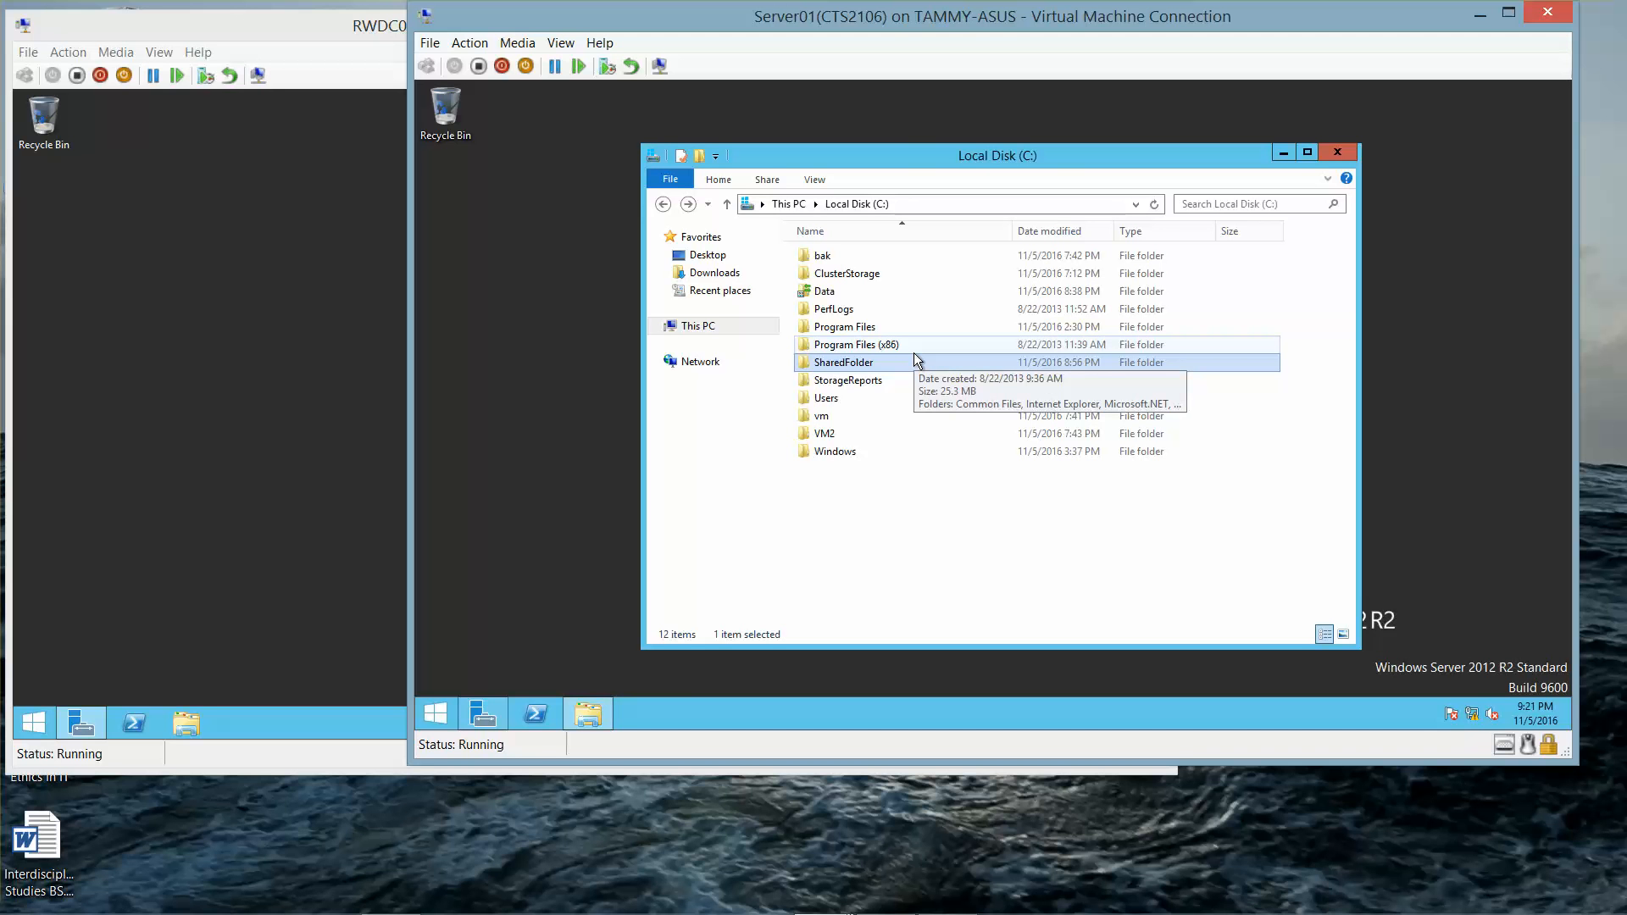
# Delete the Rich Text document inside SharedFolder on Server01's C: drive
pyautogui.doubleClick(863, 363)
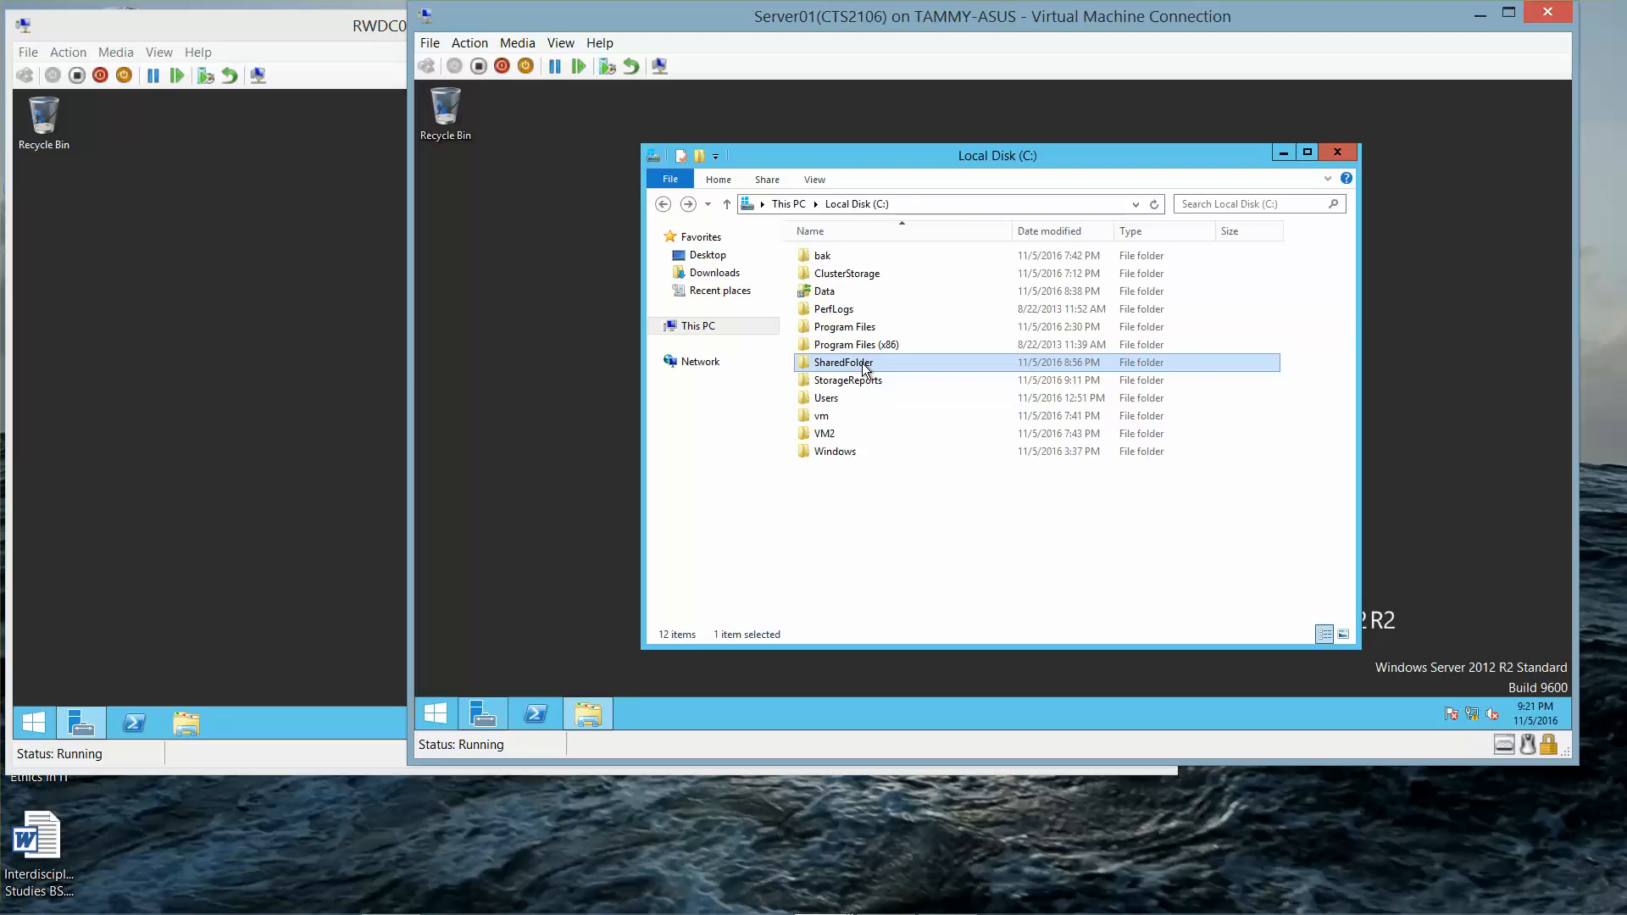
pyautogui.rightClick(826, 255)
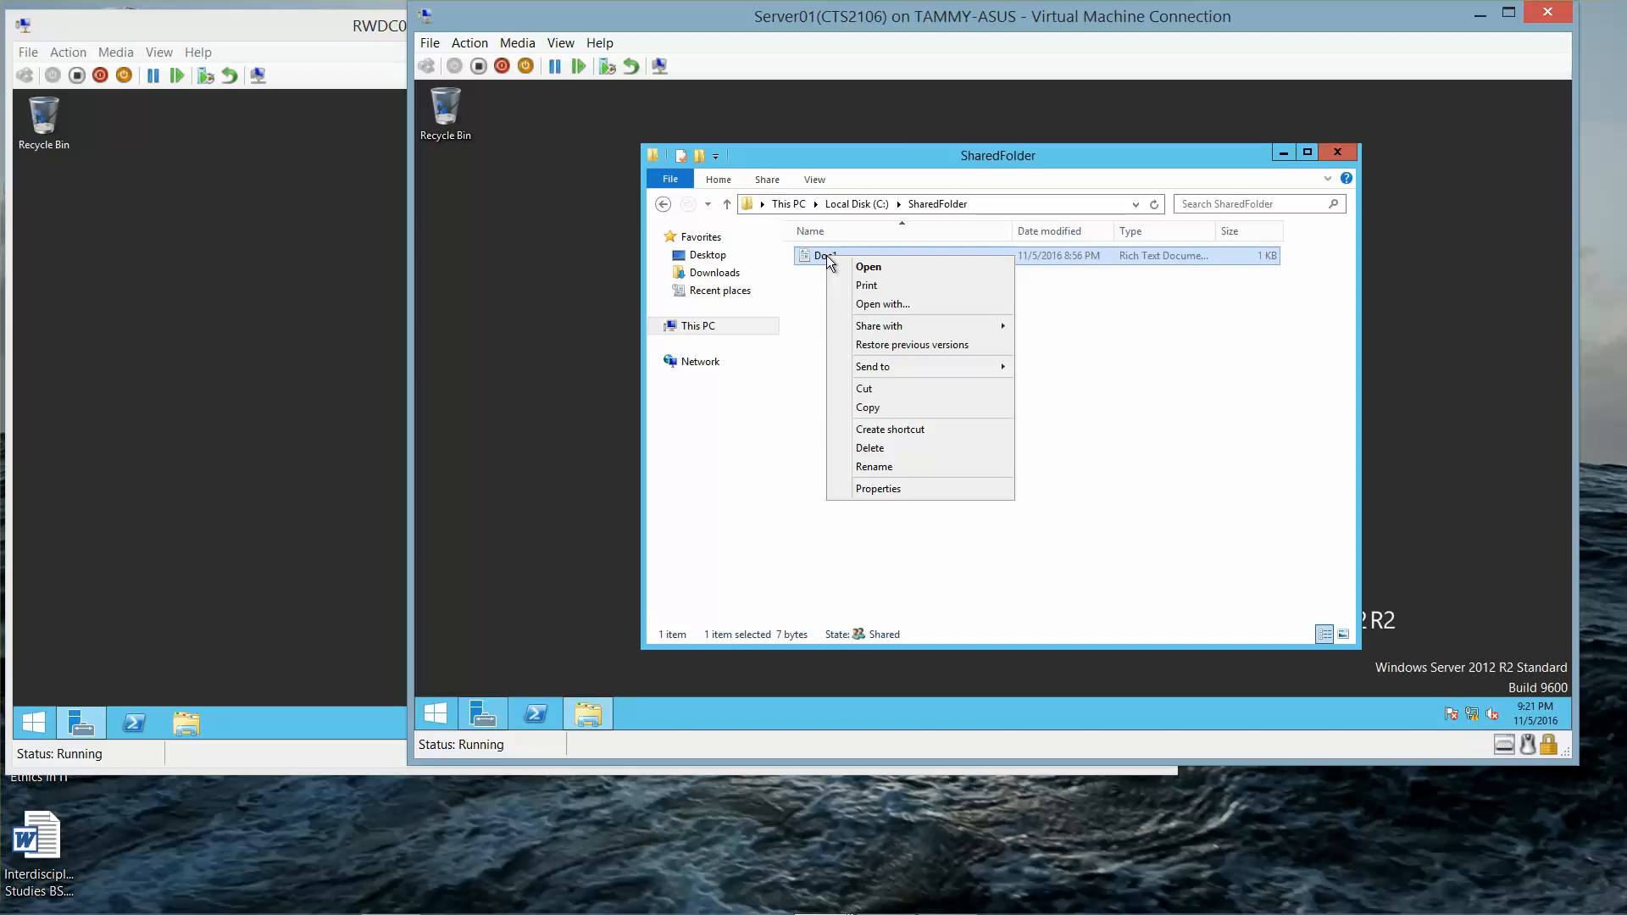
pyautogui.click(872, 454)
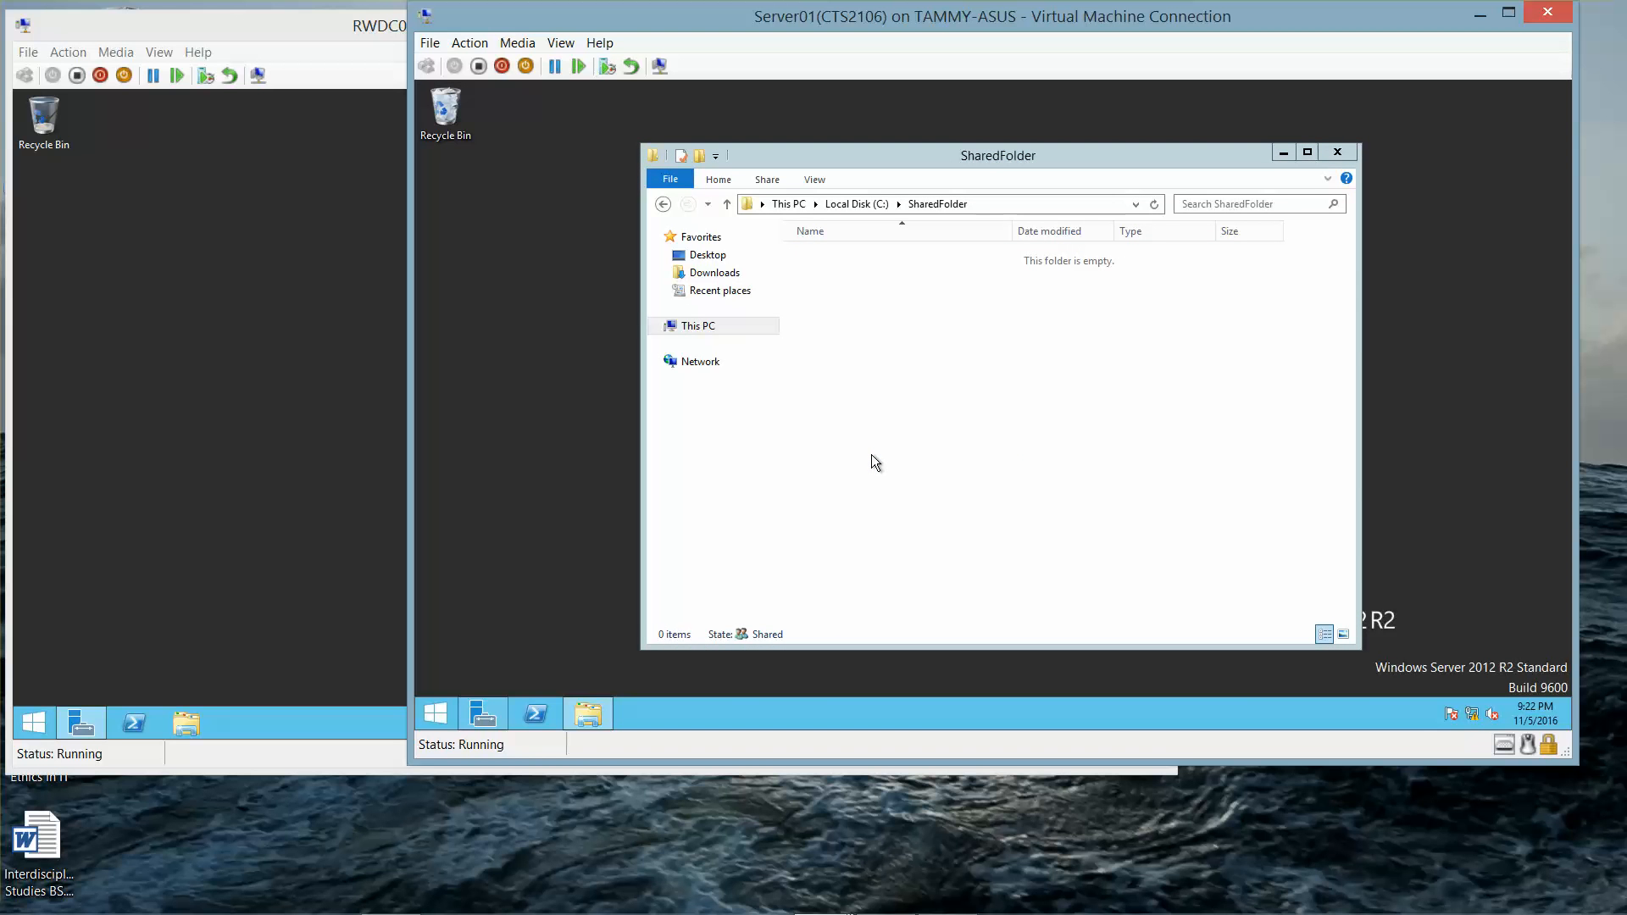
# Open Event Viewer on Server01, minimize the other windows, then maximize it and widen its console tree
pyautogui.click(490, 704)
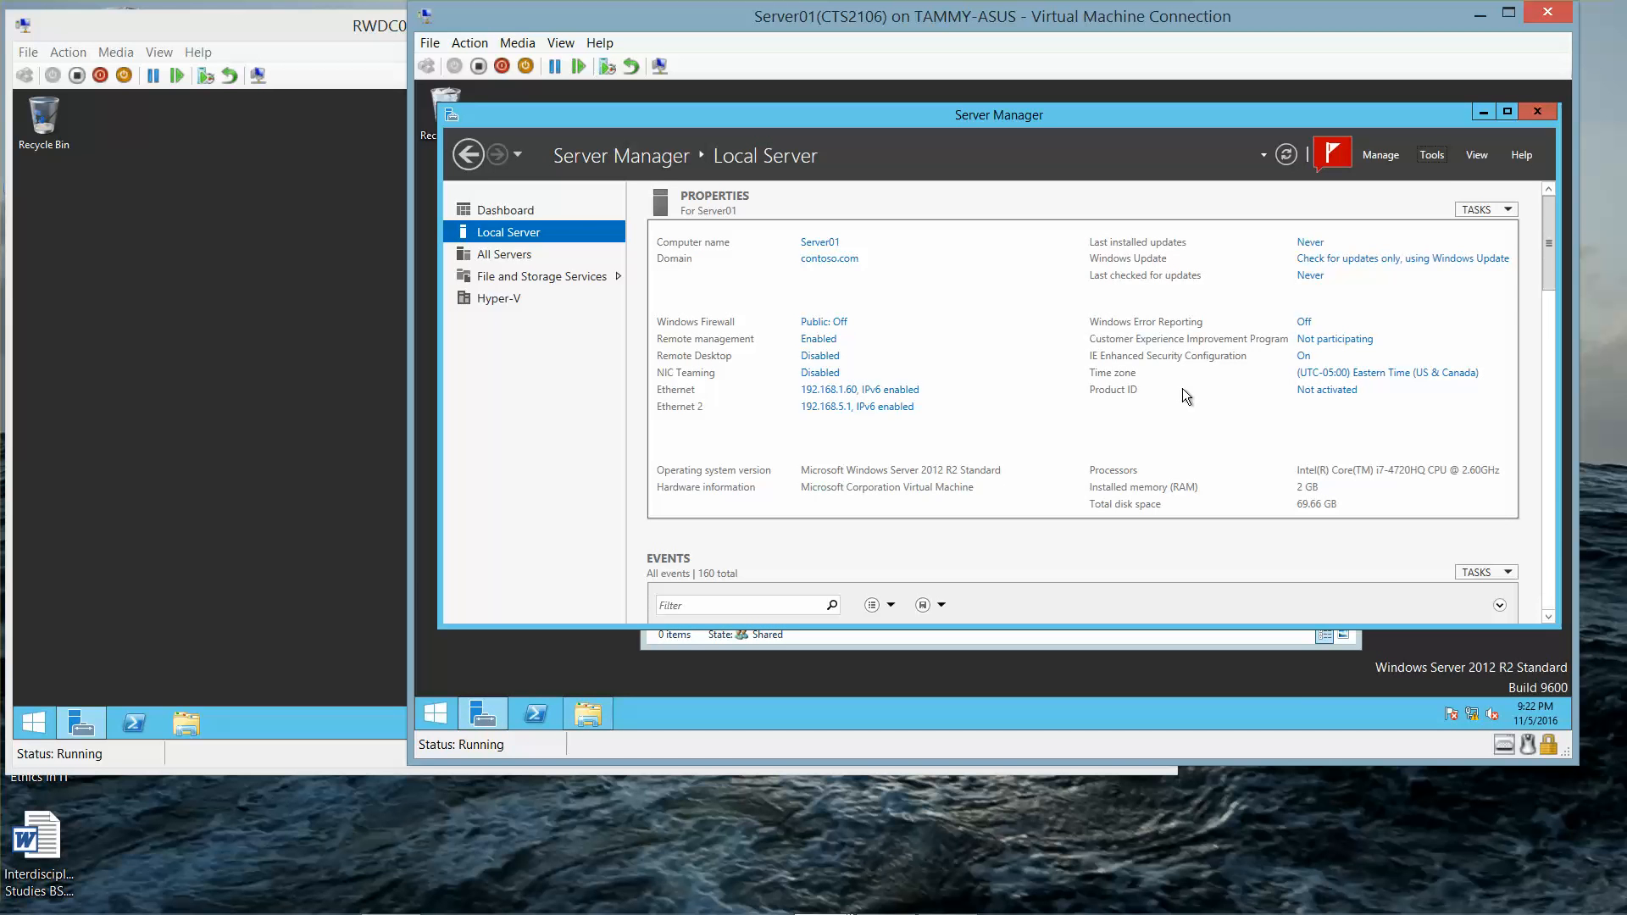
pyautogui.click(1431, 157)
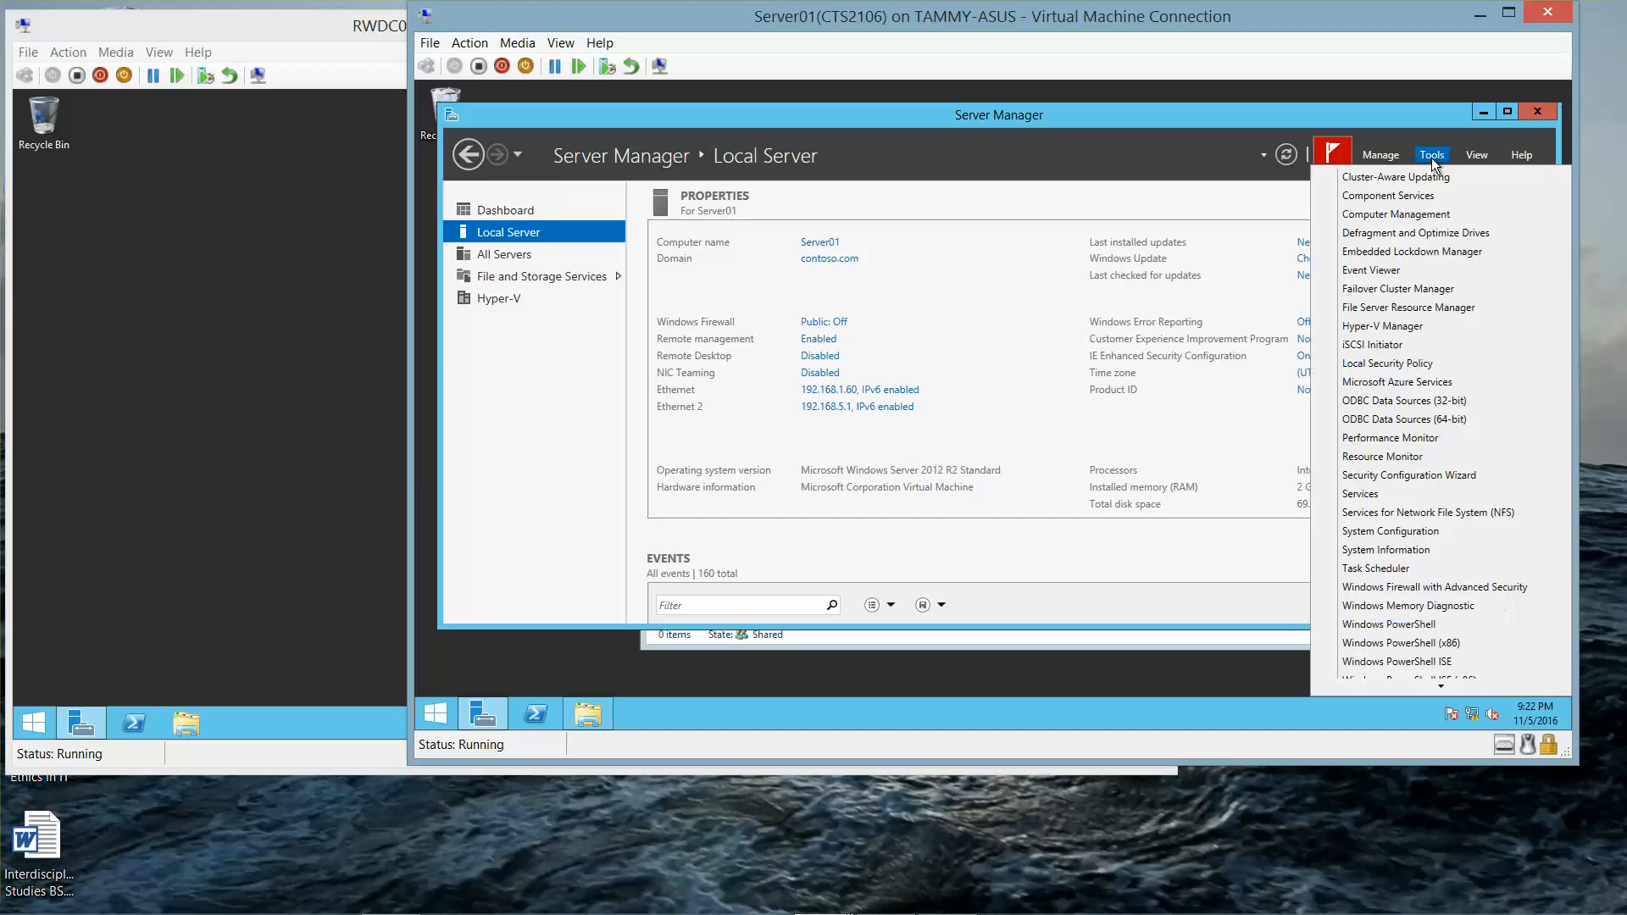
pyautogui.click(1369, 270)
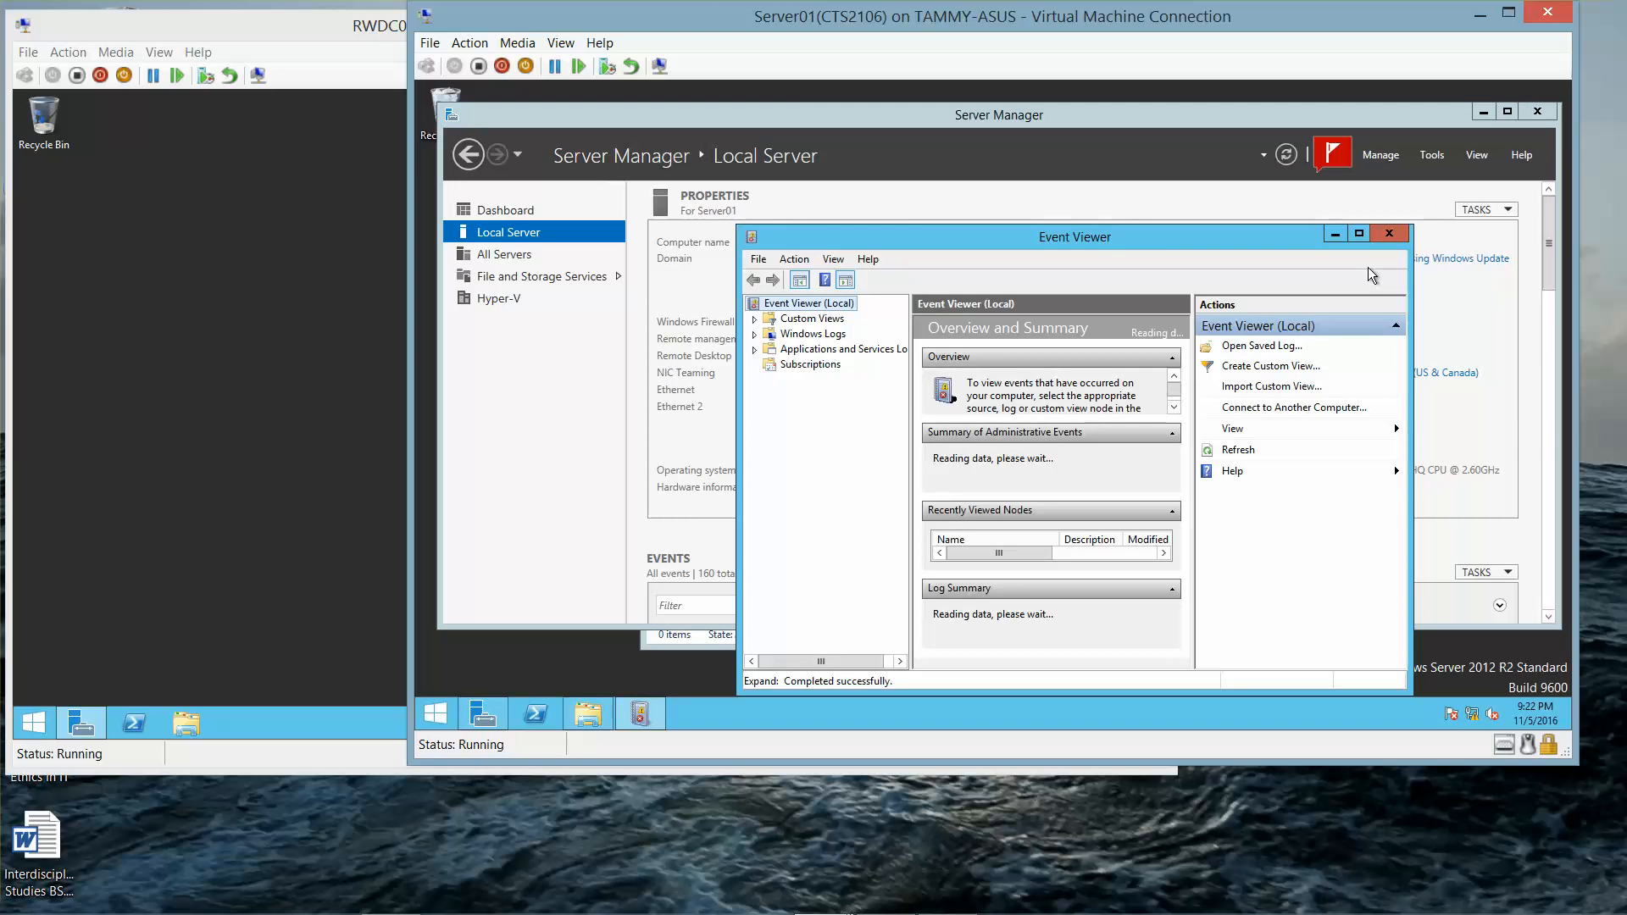
pyautogui.click(1486, 116)
pyautogui.click(1484, 114)
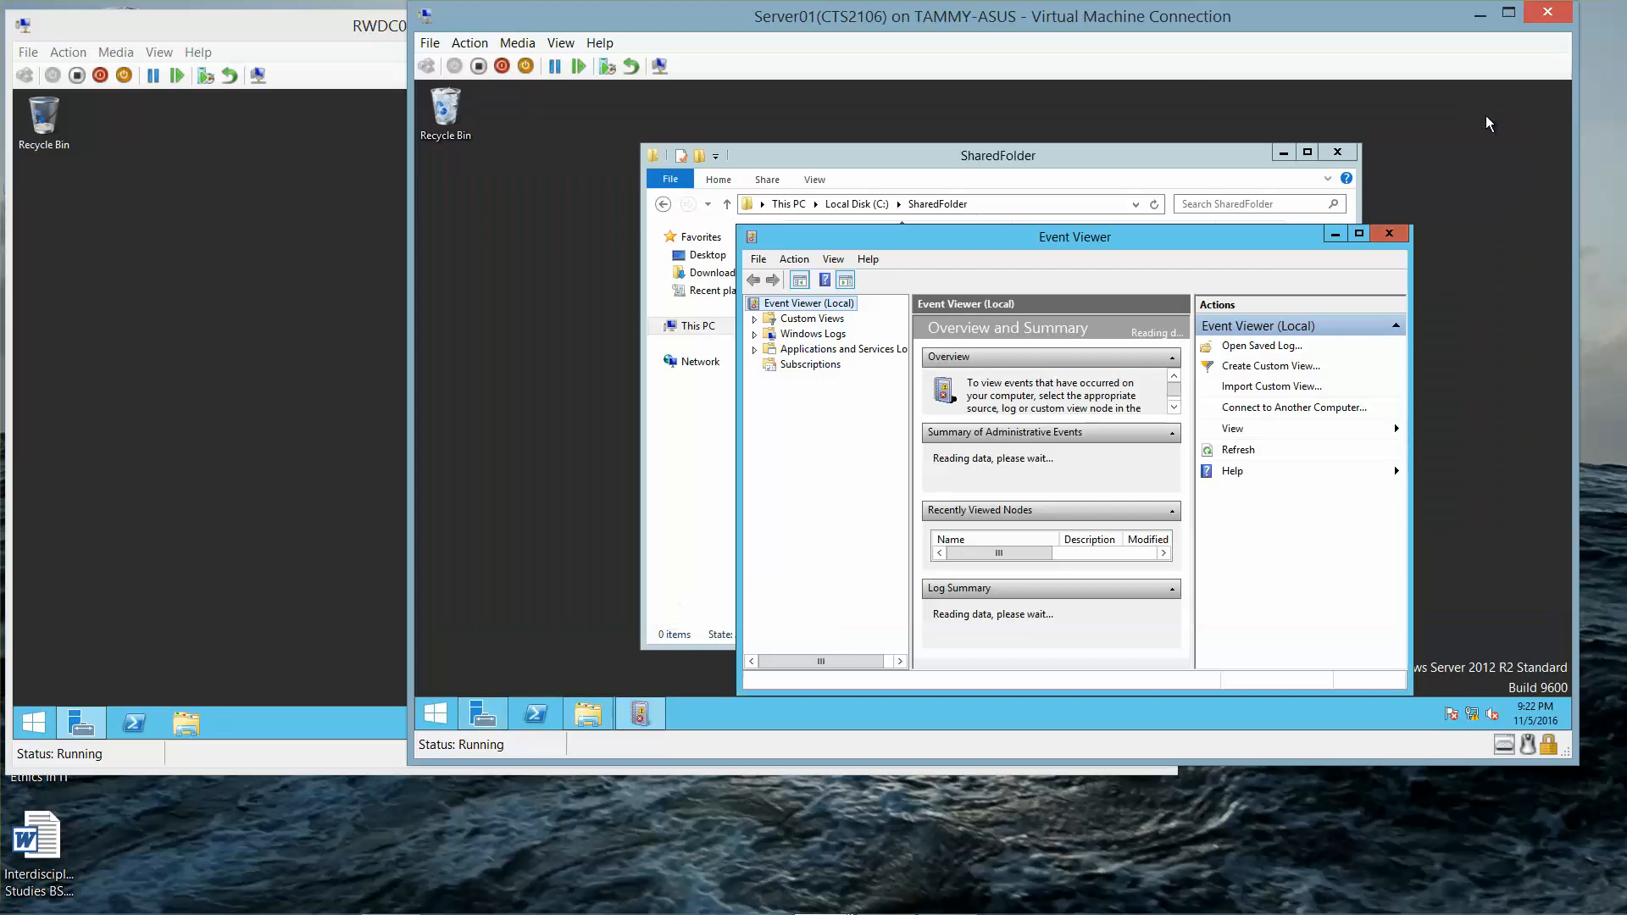
pyautogui.click(1286, 158)
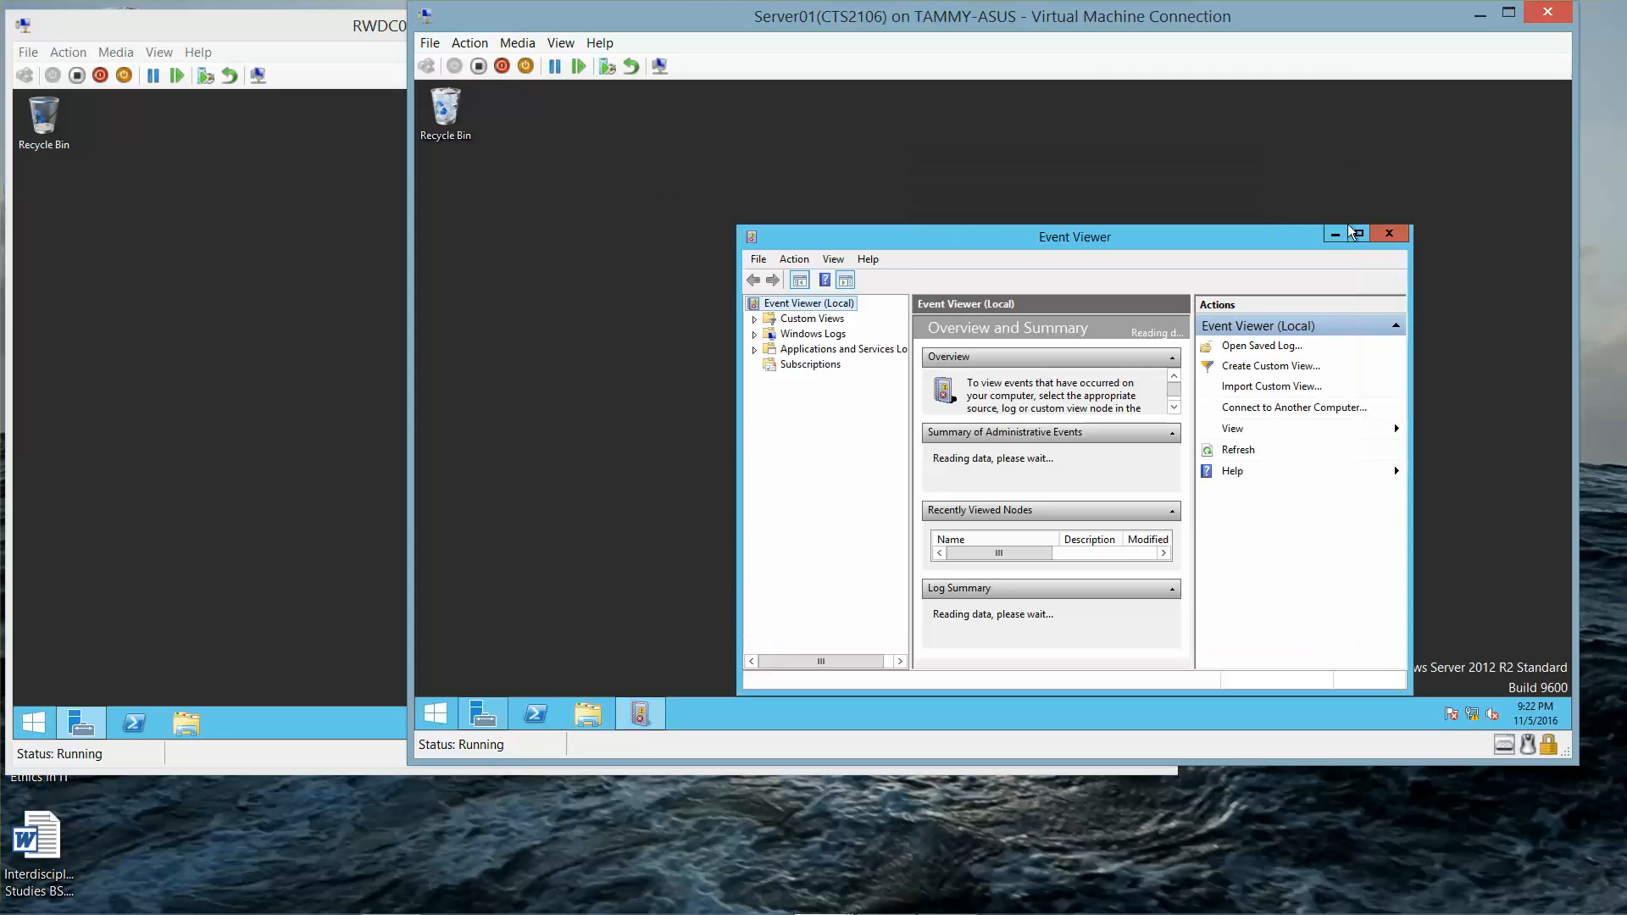
pyautogui.click(1359, 237)
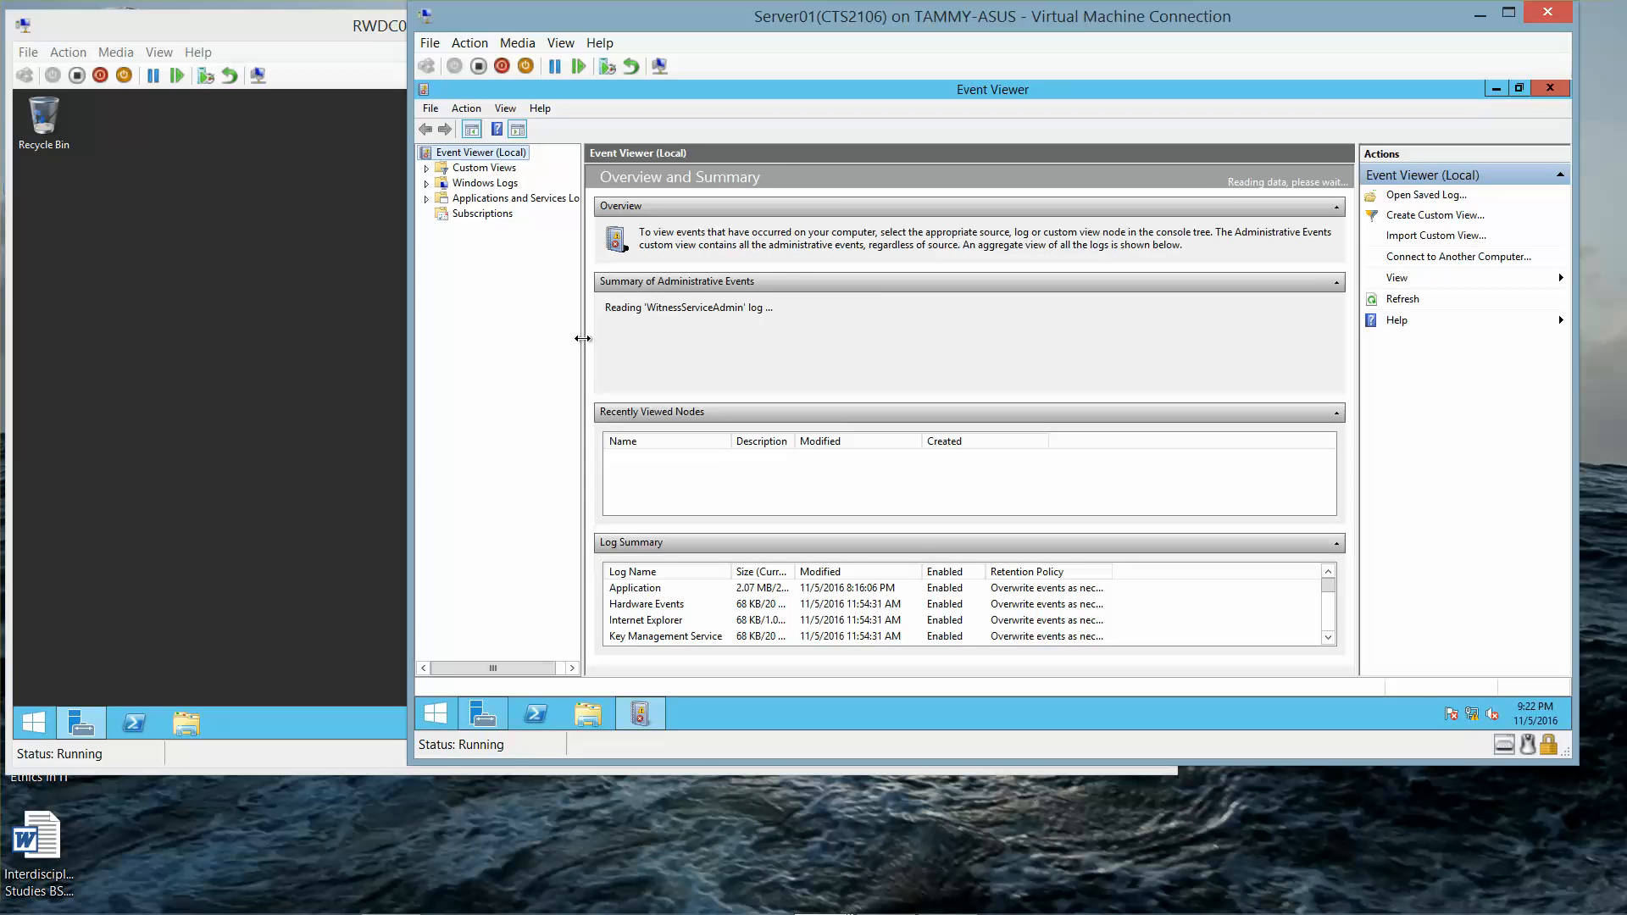
pyautogui.moveTo(582, 338); pyautogui.dragTo(634, 345)
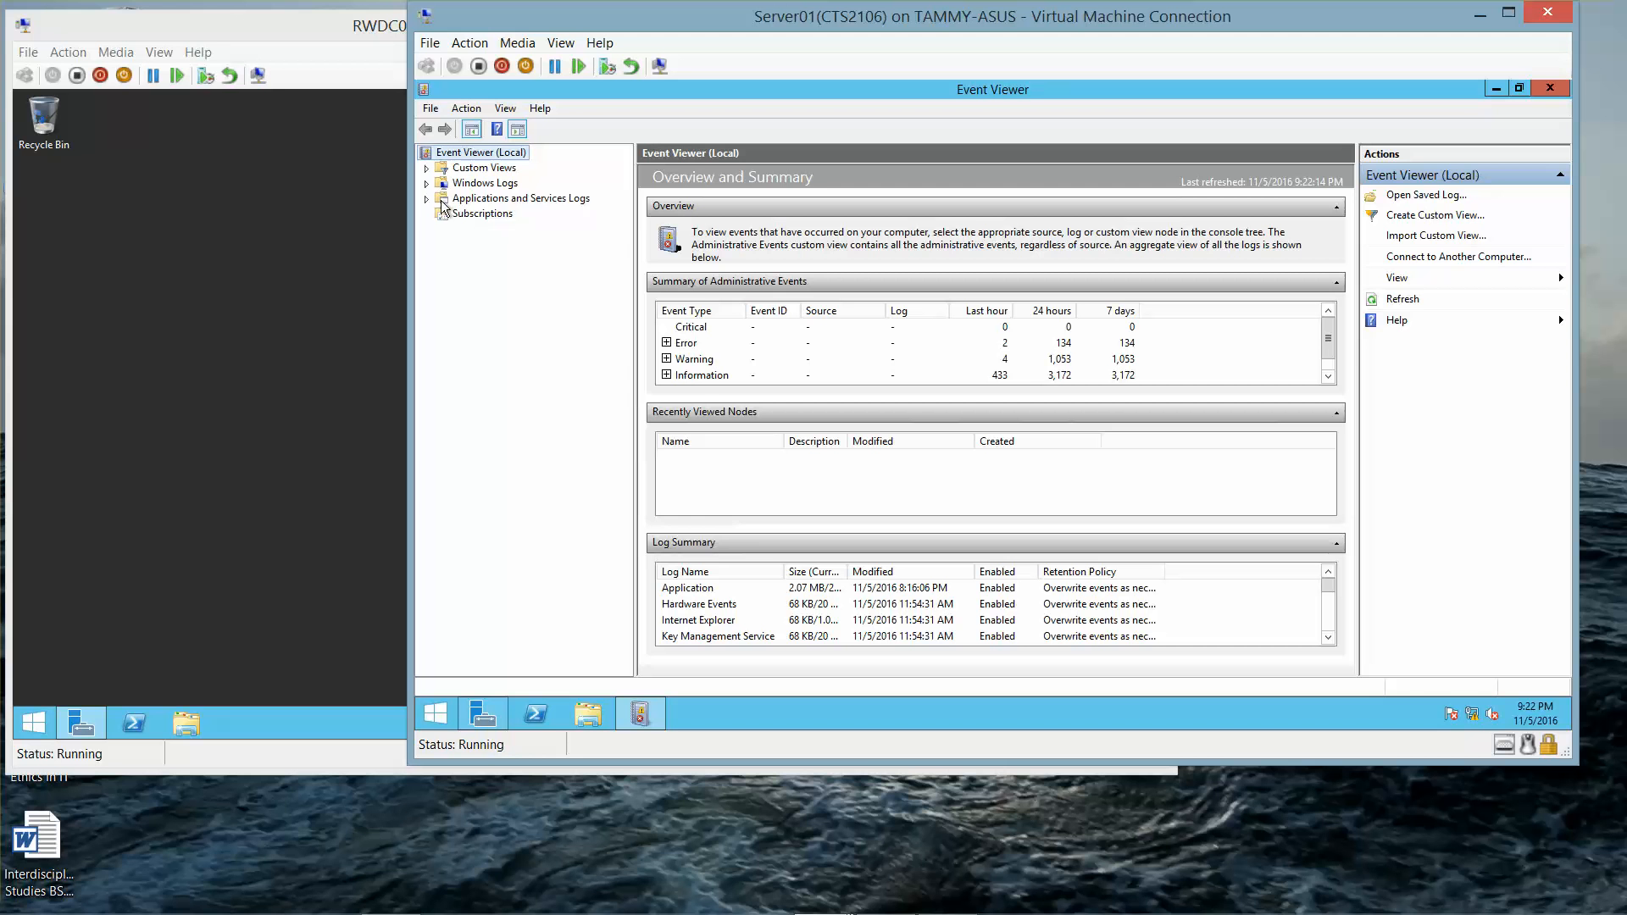
# Open the Security log under Windows Logs and sort its events by task category
pyautogui.click(426, 183)
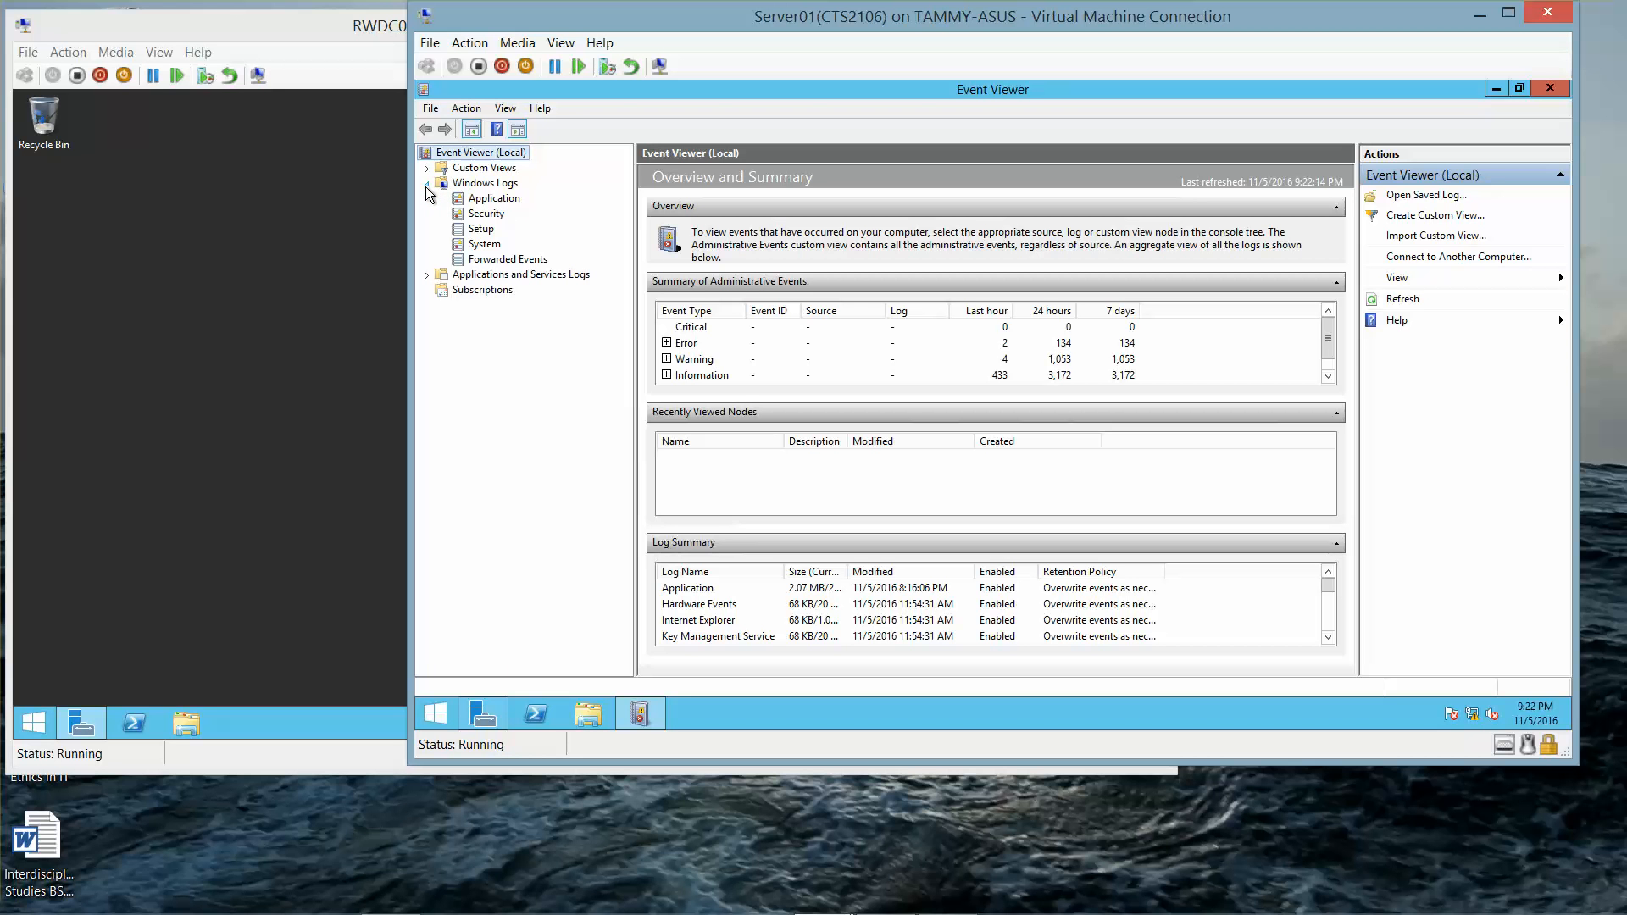
pyautogui.click(483, 218)
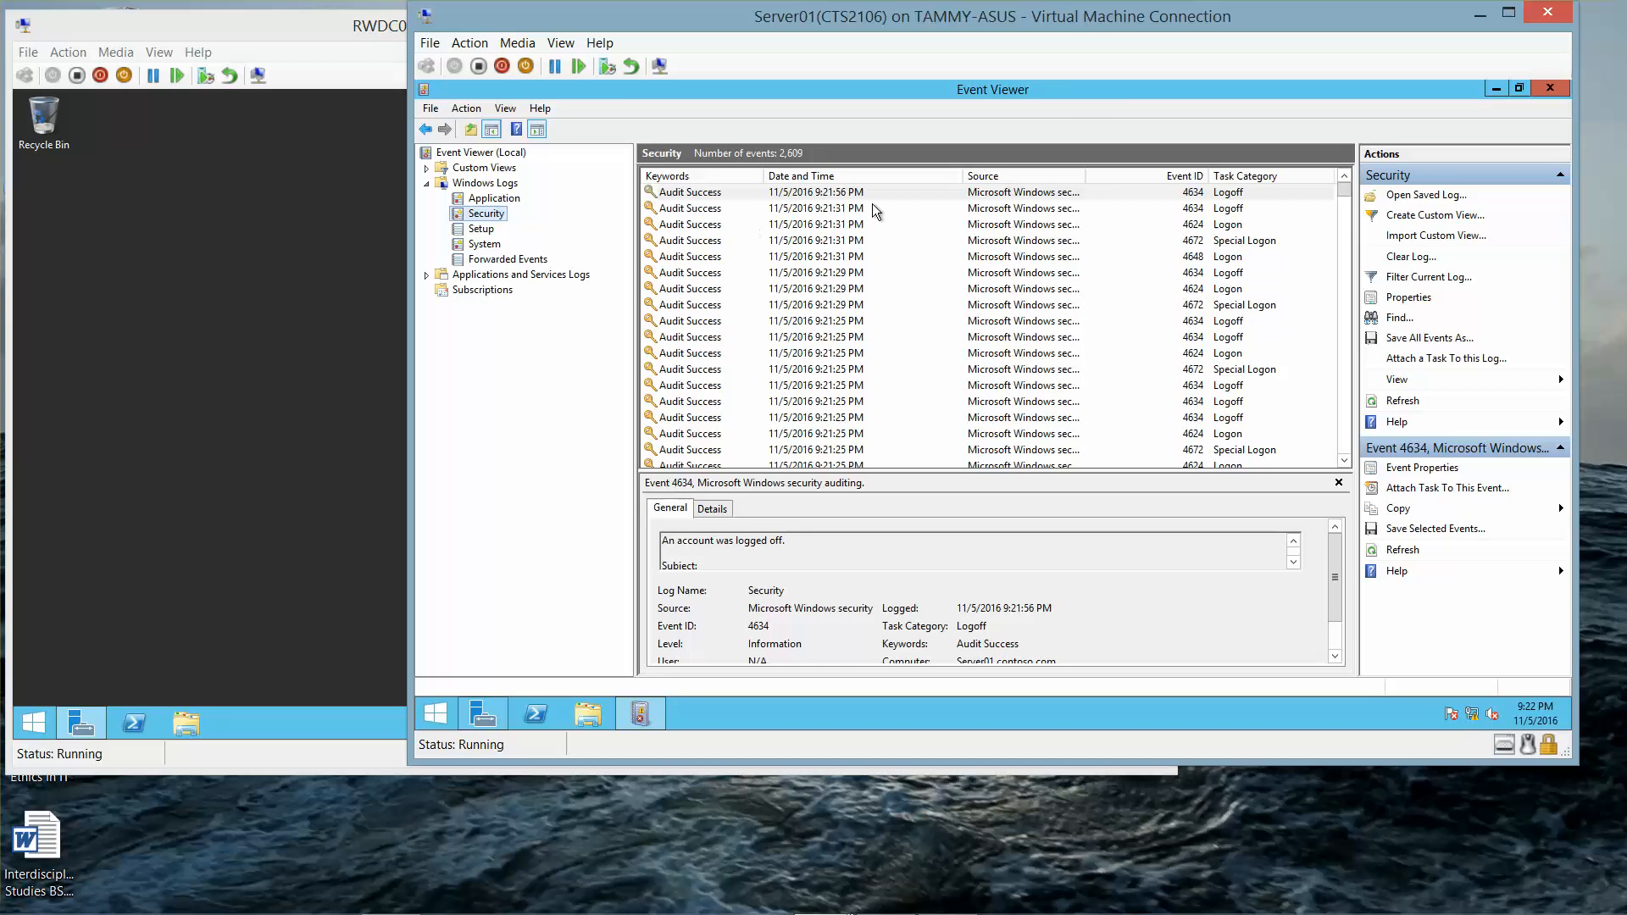
pyautogui.click(1244, 176)
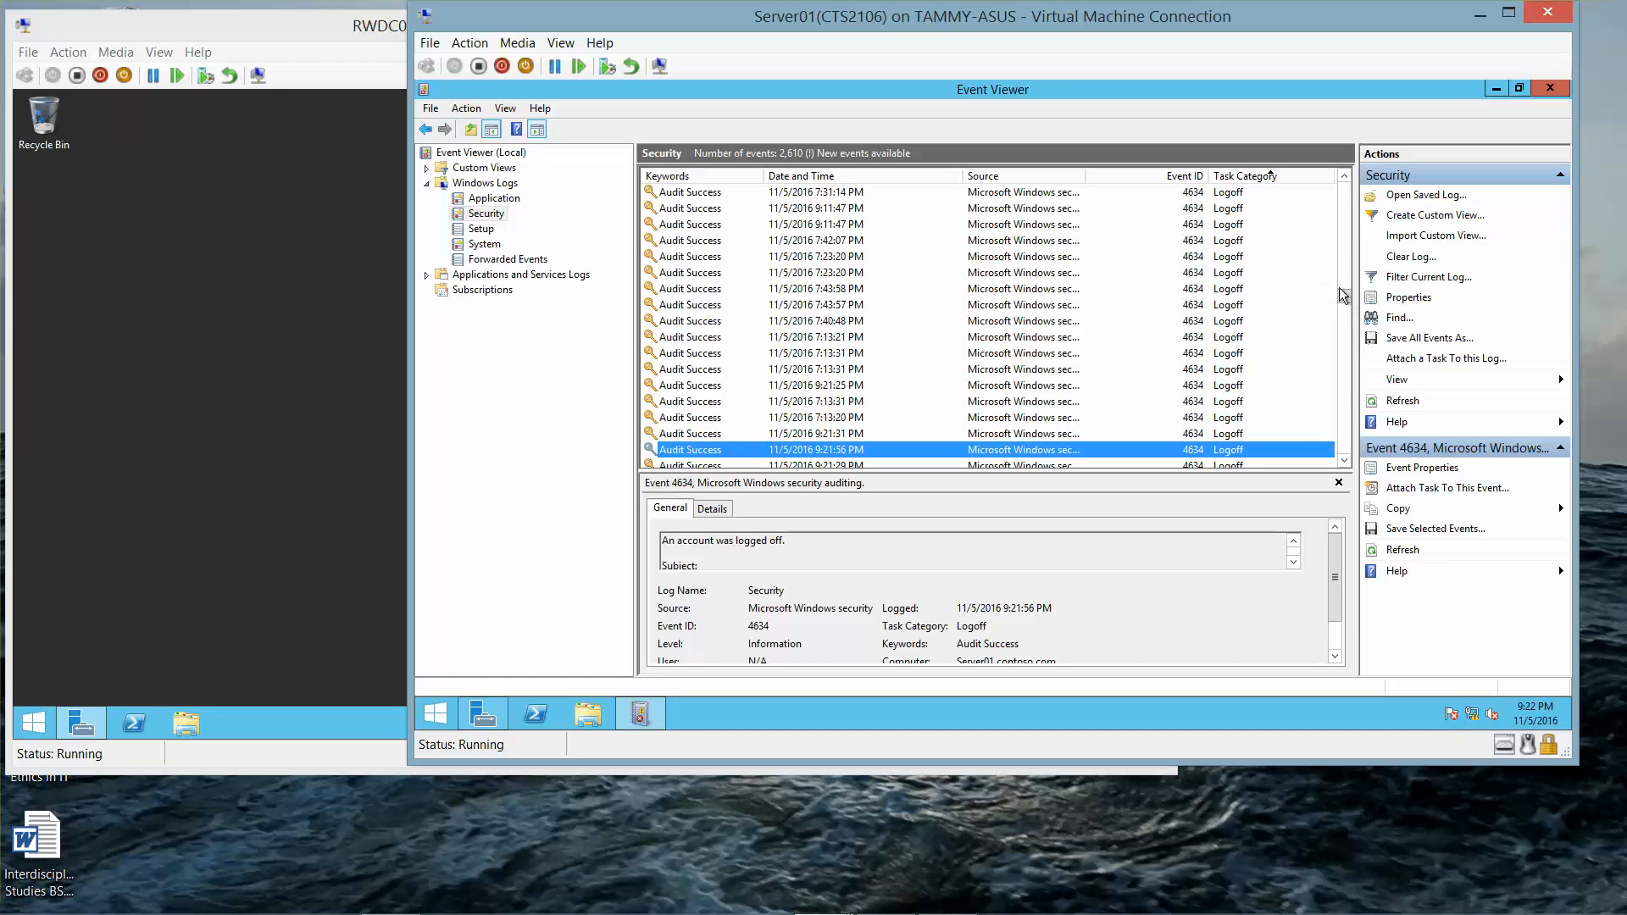
# Examine the task categories in the Security log for audit events about the deleted SharedFolder document
pyautogui.moveTo(1348, 288)
pyautogui.mouseDown()
pyautogui.moveTo(1349, 191)
pyautogui.moveTo(1344, 295)
pyautogui.moveTo(1344, 256)
pyautogui.mouseUp()
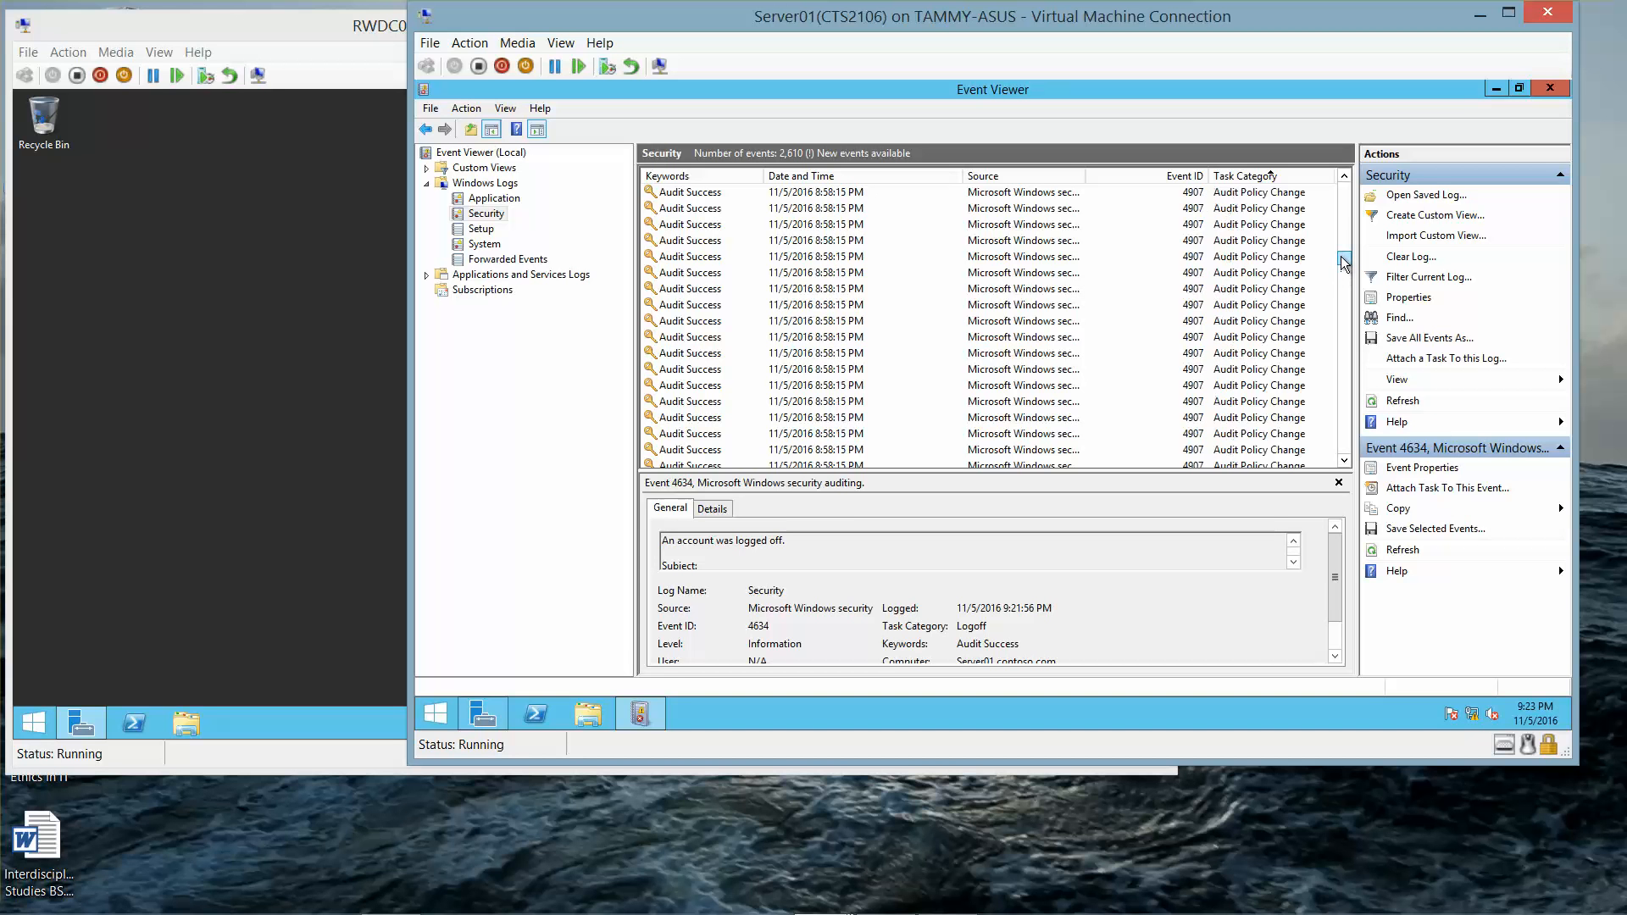
pyautogui.click(1314, 450)
pyautogui.click(1341, 463)
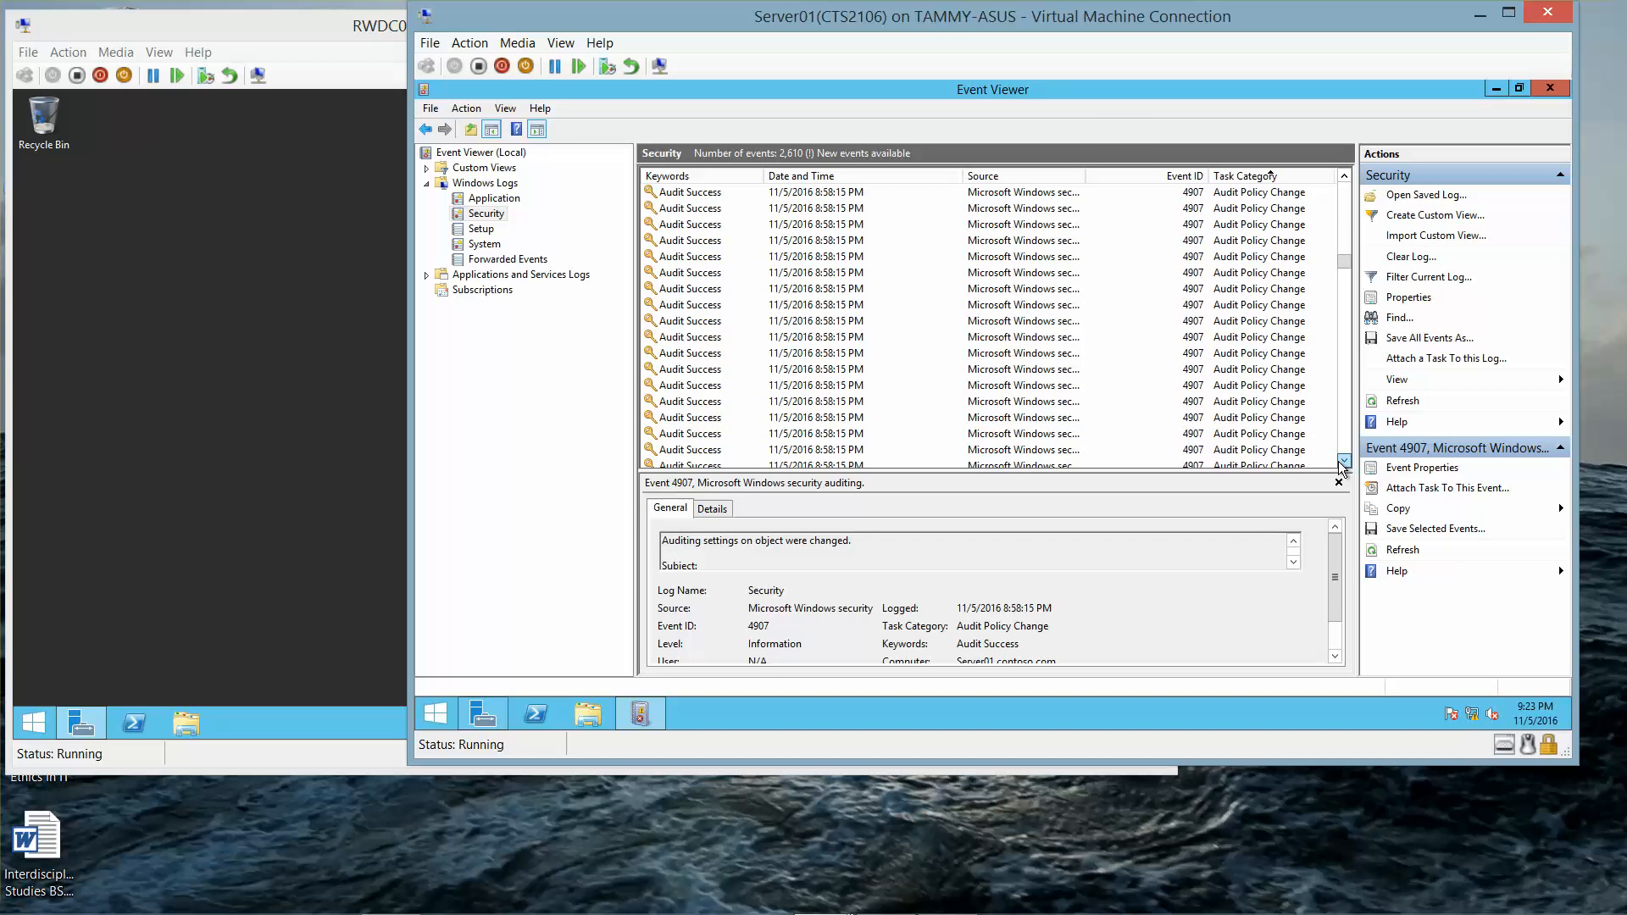
pyautogui.moveTo(1341, 463); pyautogui.dragTo(1341, 463)
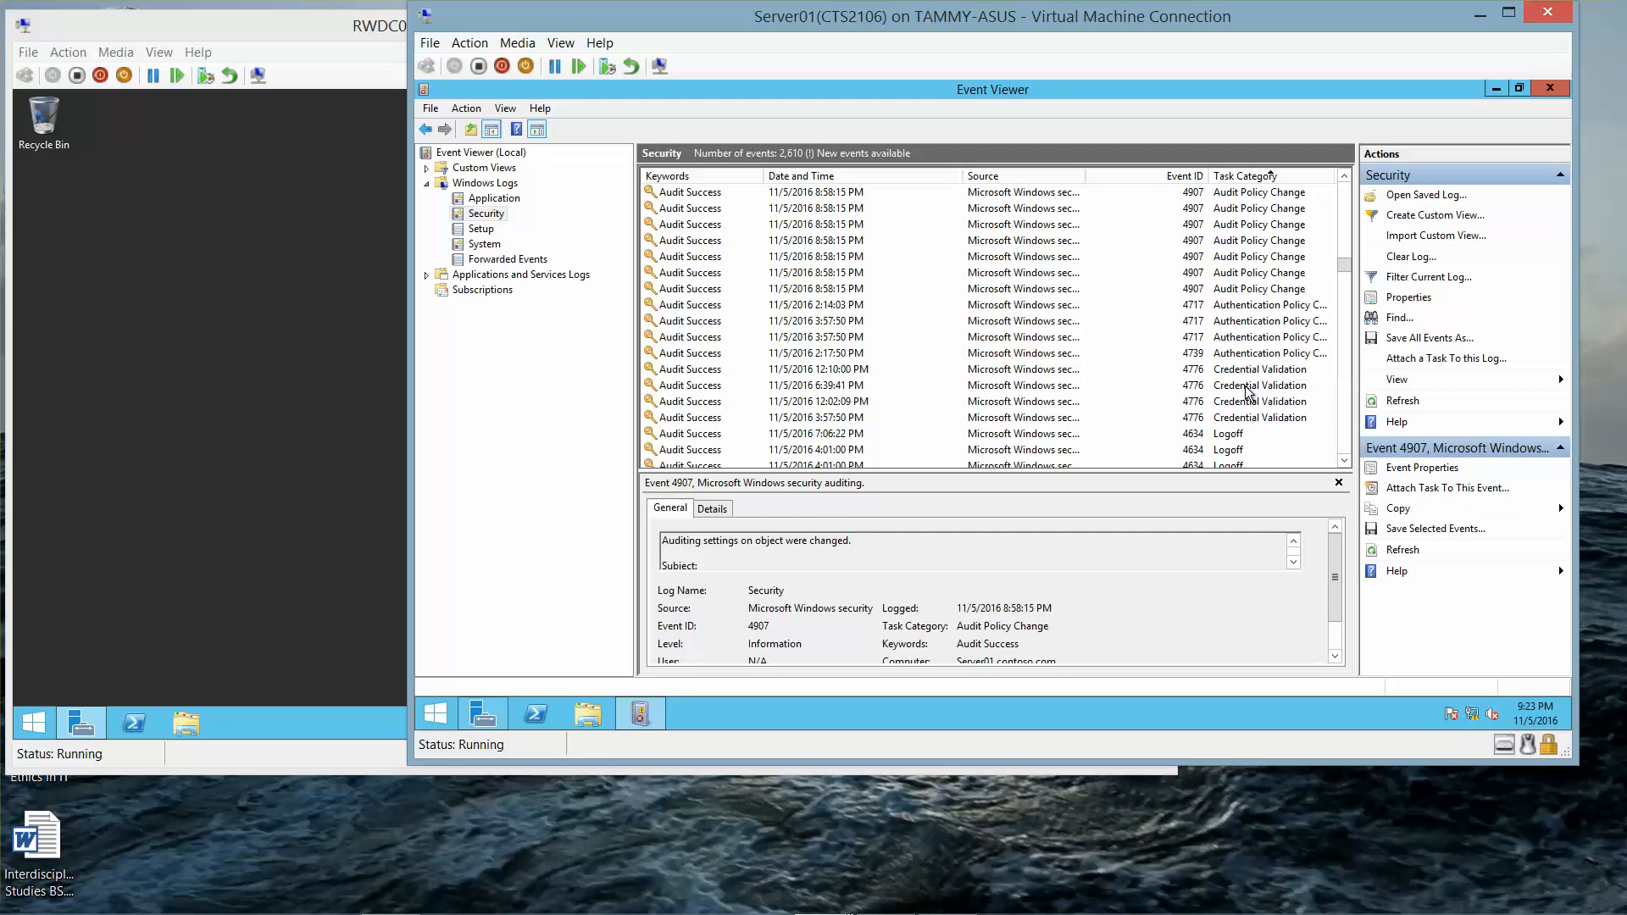
pyautogui.moveTo(1347, 267); pyautogui.dragTo(1346, 460)
pyautogui.click(1334, 371)
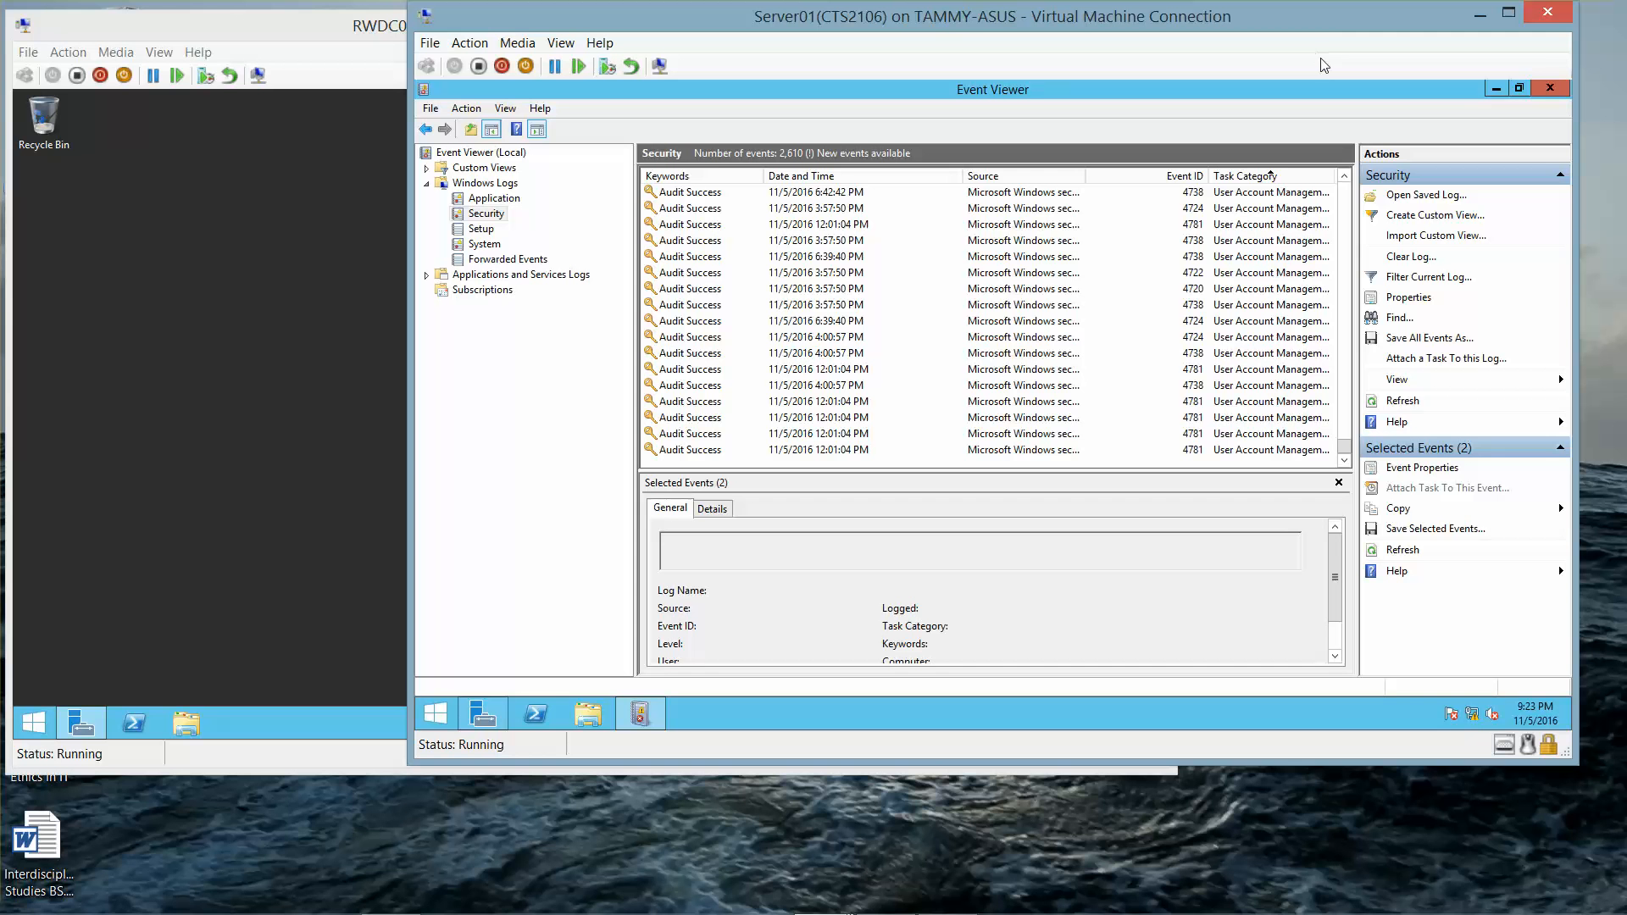
pyautogui.click(1345, 177)
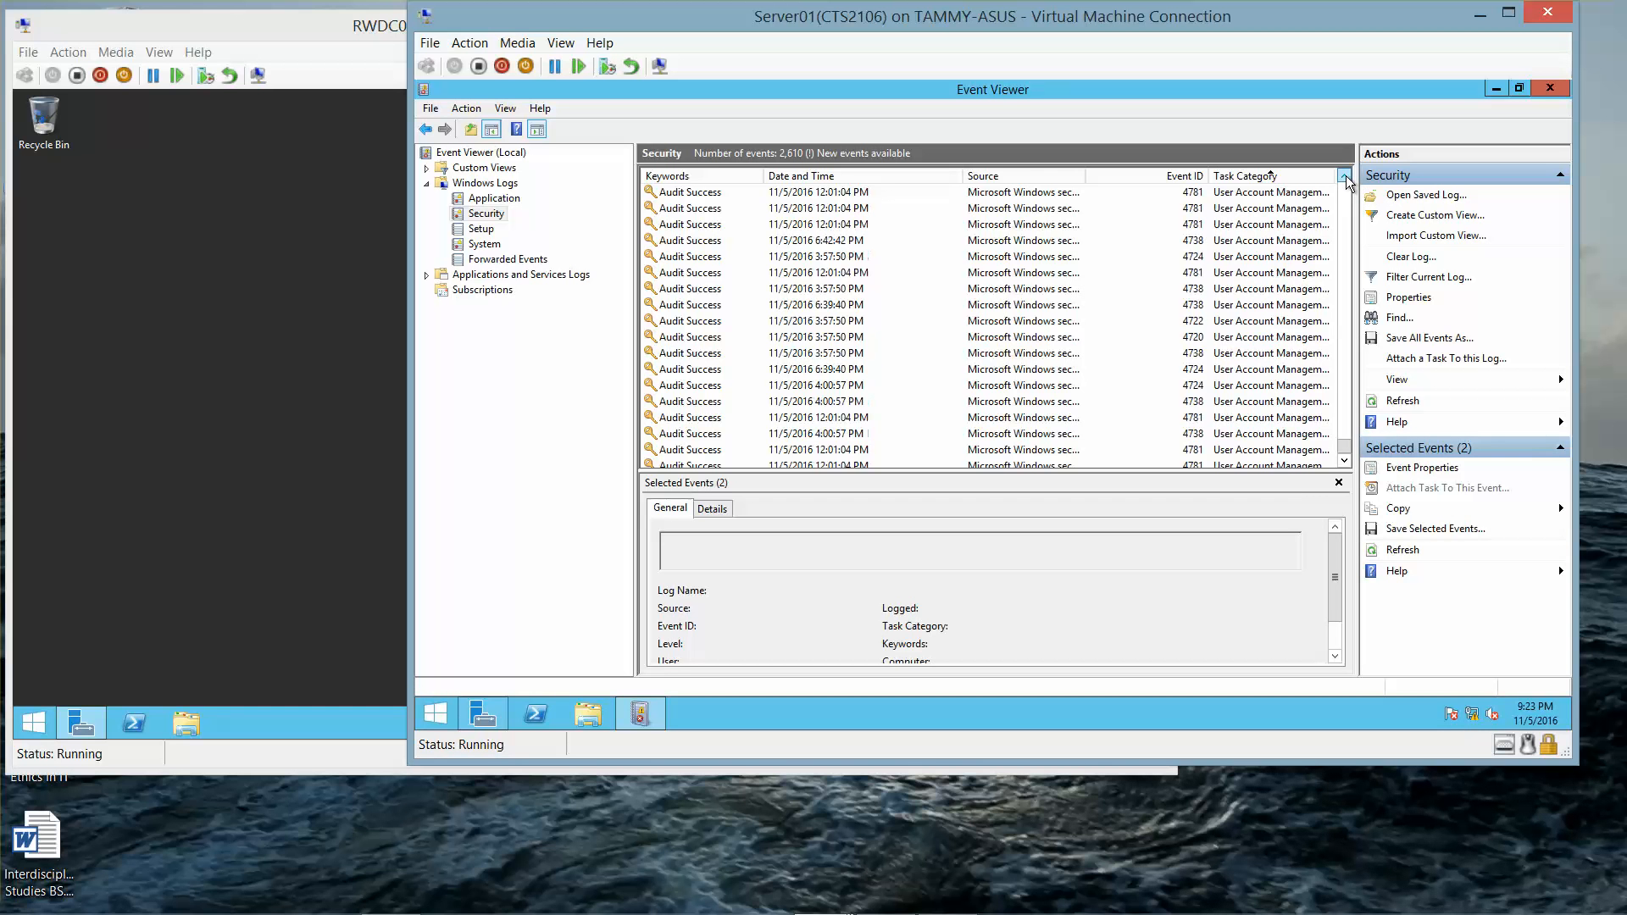
pyautogui.click(1345, 177)
pyautogui.click(1346, 176)
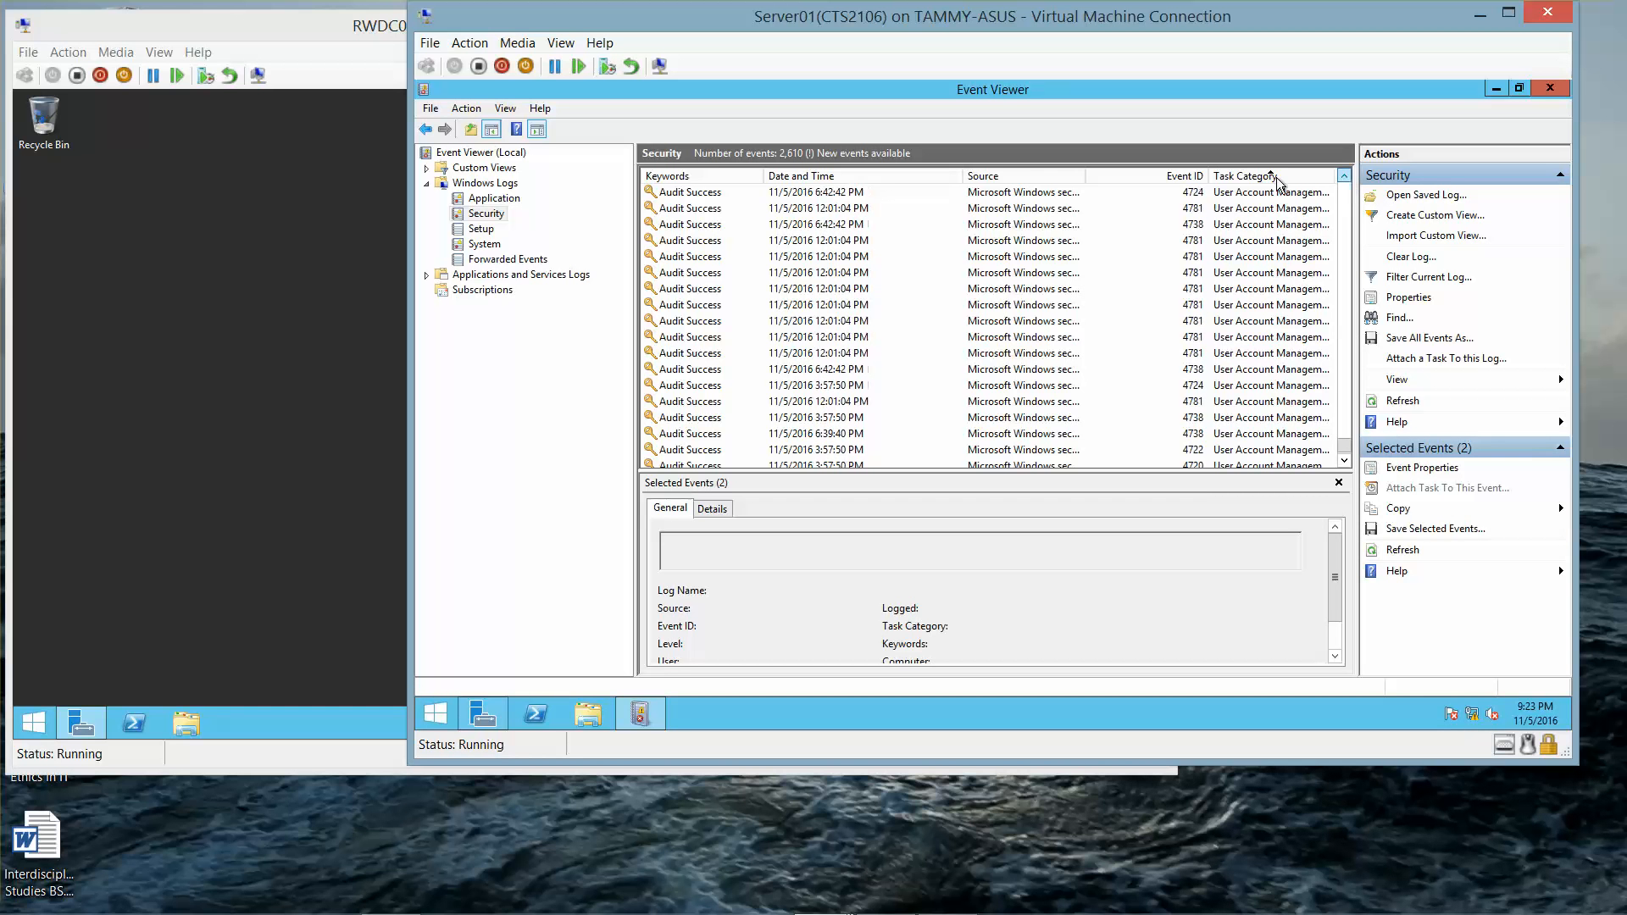
# Sort the Security log by date and time to review the recent events, and close Event Viewer
pyautogui.click(813, 177)
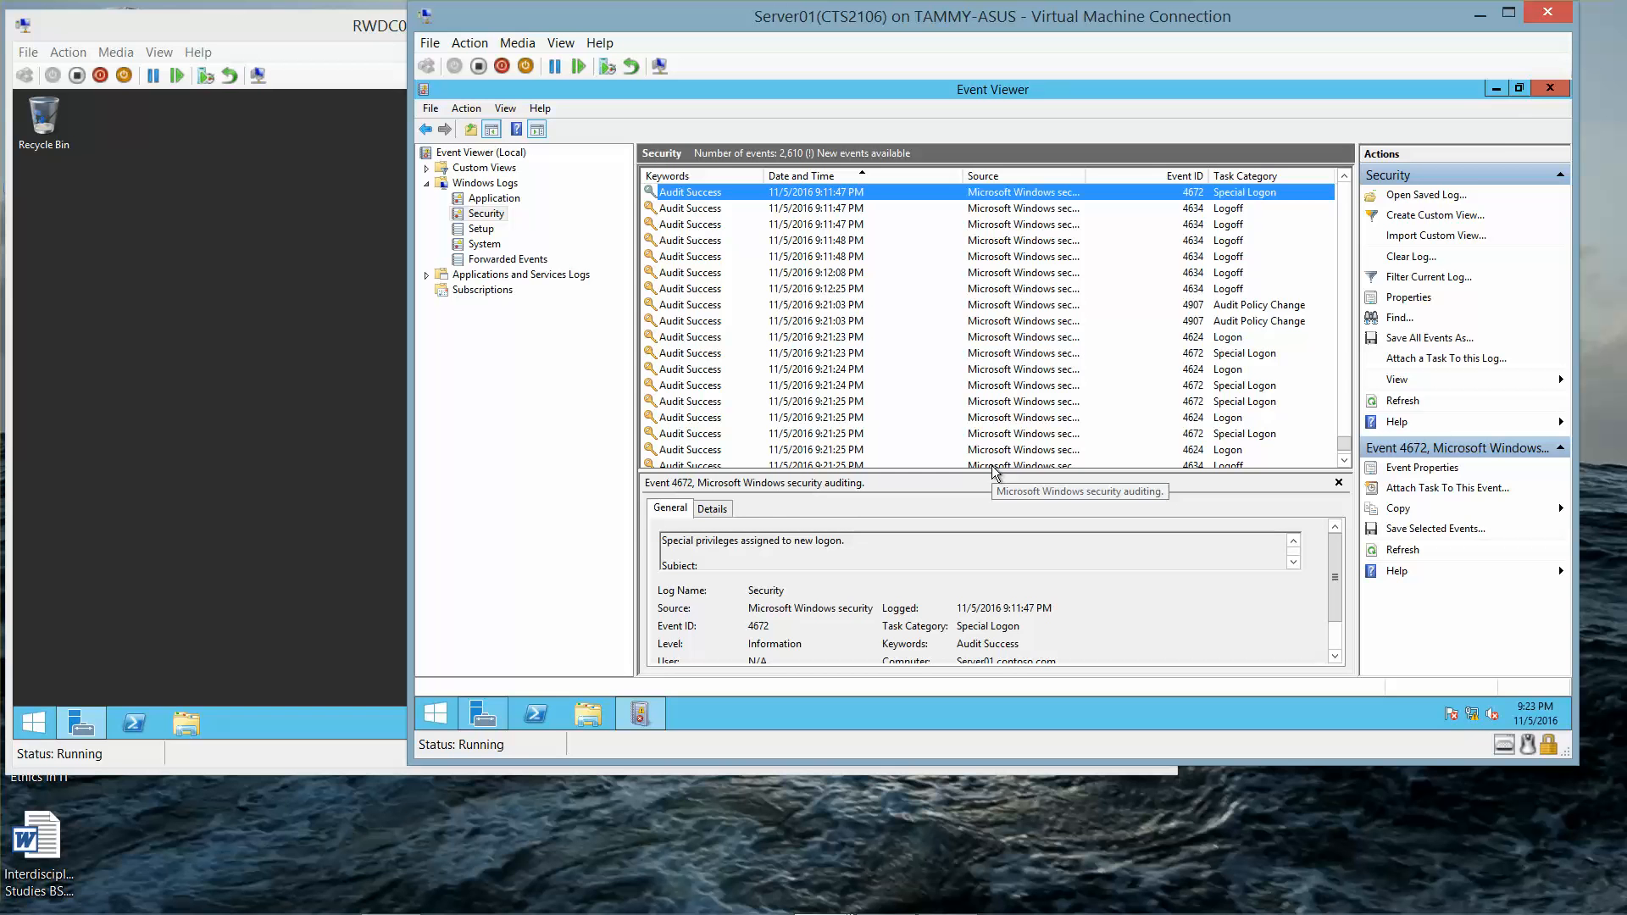
pyautogui.click(1547, 89)
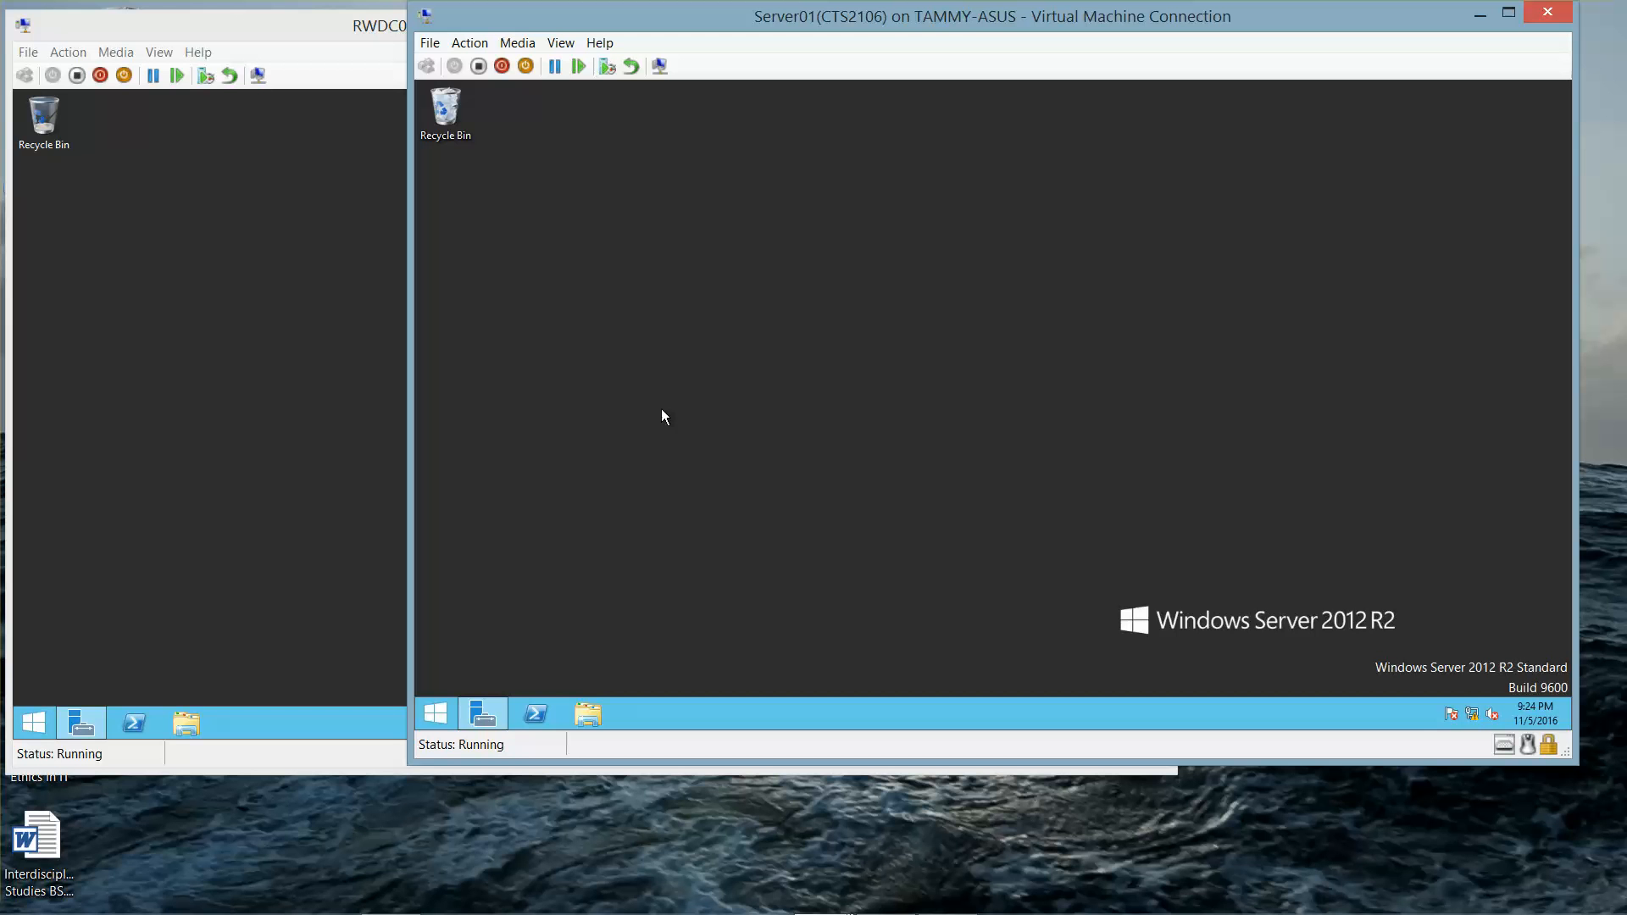
pyautogui.moveTo(839, 907)
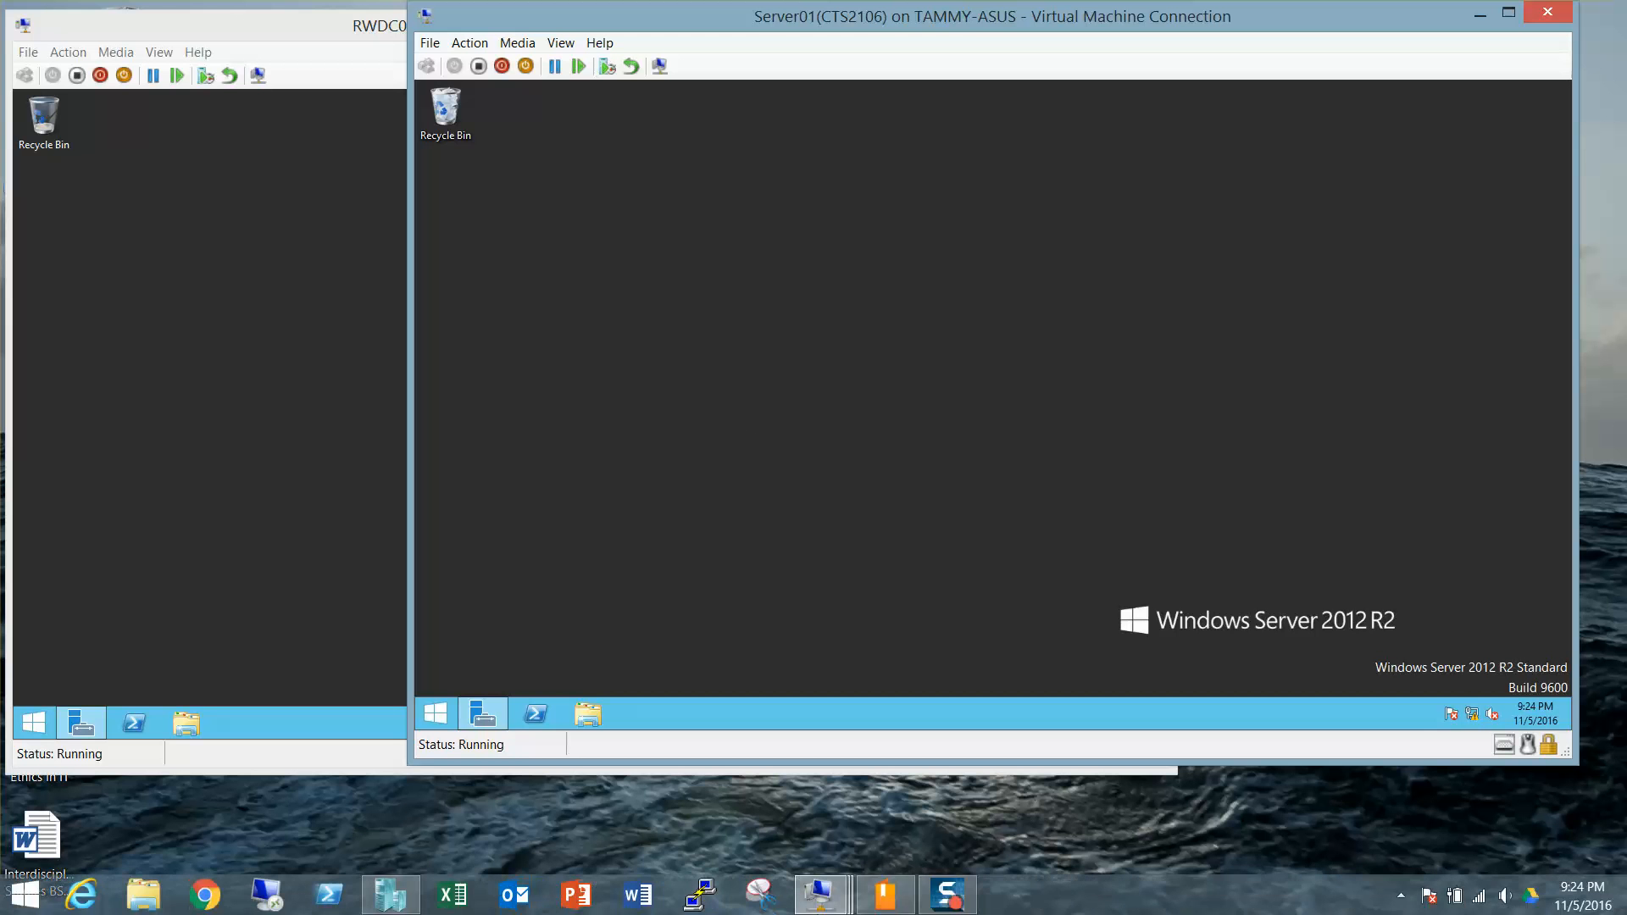